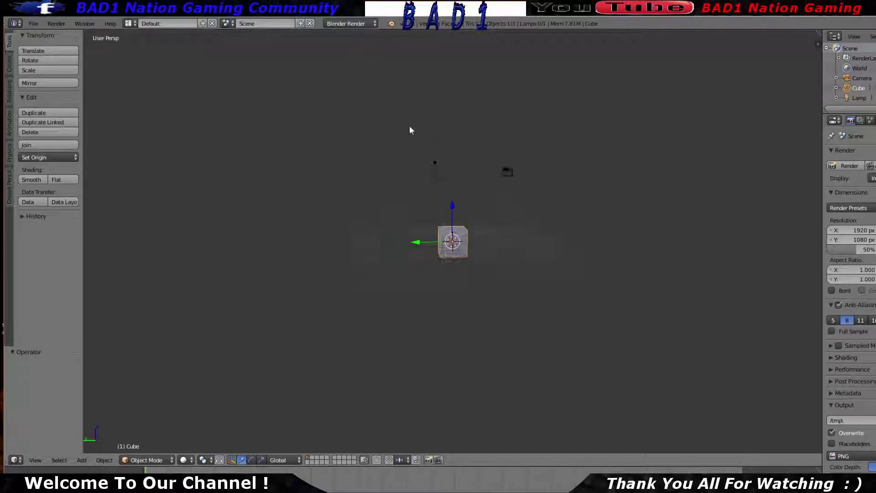
Orbit and zoom around the default cube to a near-front angle
{"action": "middle_click_drag", "start_coordinate": [410, 130], "coordinate": [521, 196]}
{"action": "scroll", "coordinate": [521, 197], "scroll_direction": "down", "scroll_amount": 3}
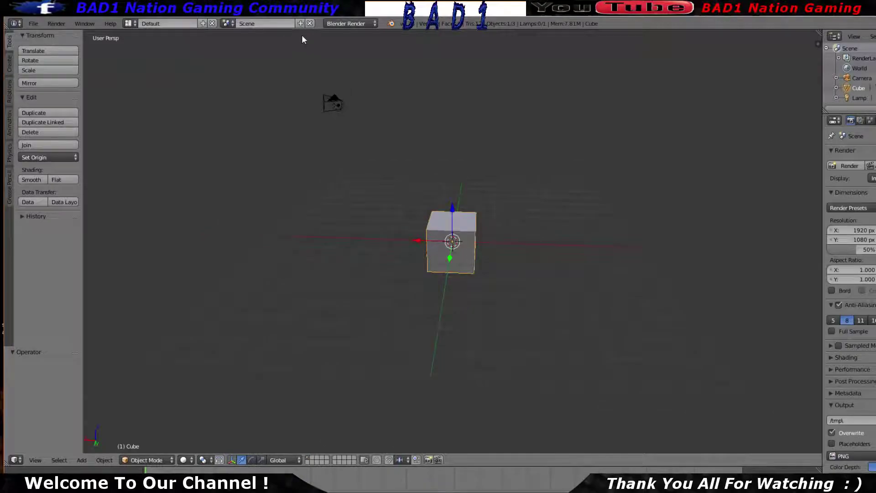
{"action": "left_click", "coordinate": [34, 22]}
{"action": "key", "text": "Escape"}
{"action": "middle_click_drag", "start_coordinate": [192, 151], "coordinate": [130, 124]}
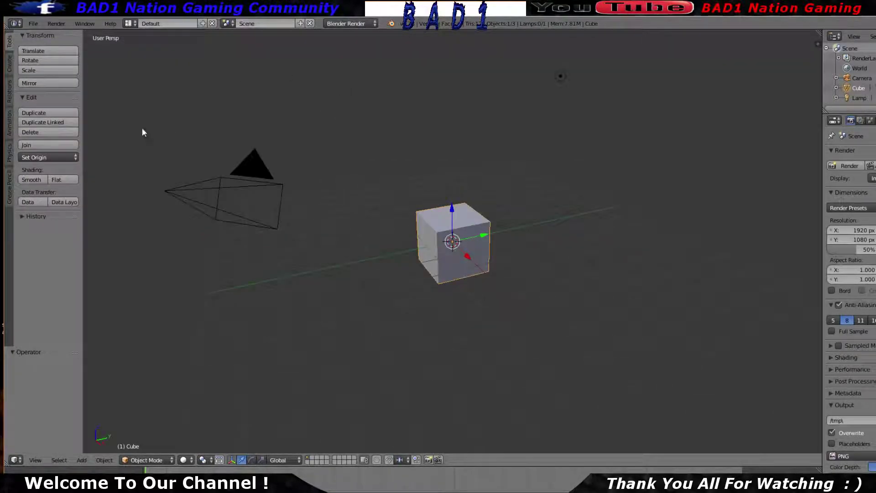
{"action": "middle_click_drag", "start_coordinate": [530, 166], "coordinate": [477, 186]}
Switch the render engine to Cycles Render
{"action": "left_click", "coordinate": [456, 215]}
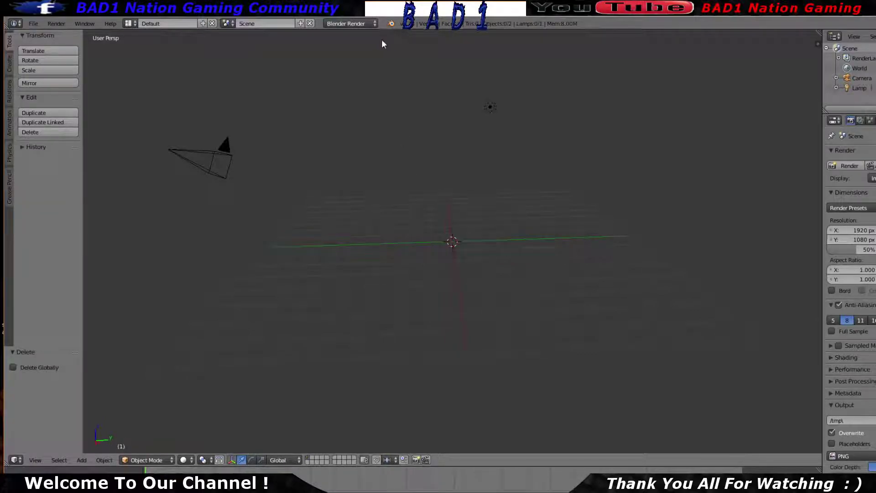
{"action": "left_click", "coordinate": [365, 24]}
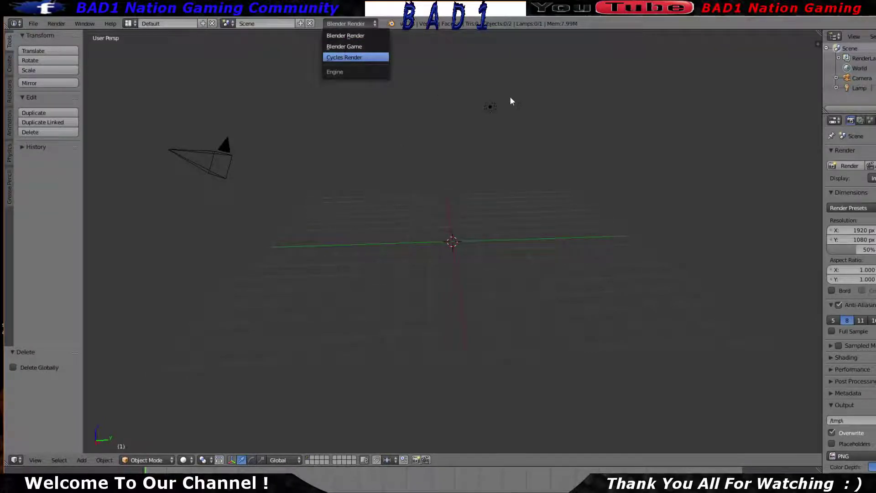
{"action": "left_click", "coordinate": [367, 57]}
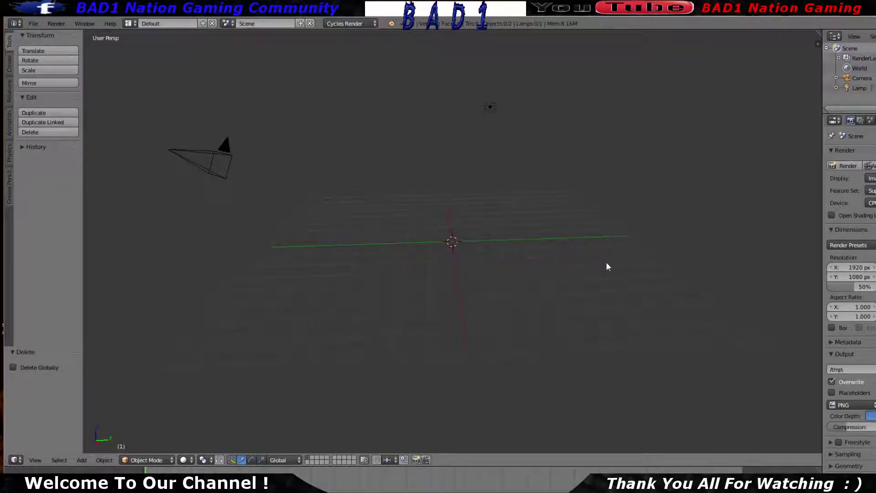
Enable Background Images in the viewport sidebar and add an empty image slot
{"action": "key", "text": "n"}
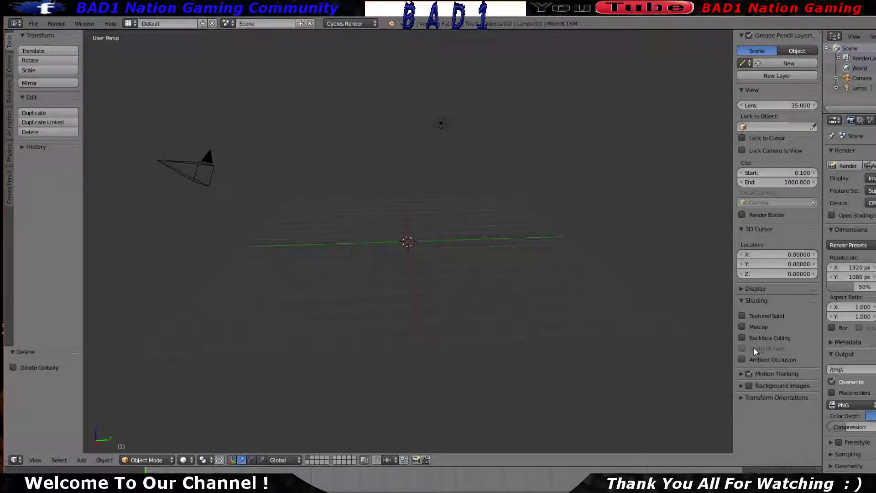
{"action": "left_click", "coordinate": [751, 386]}
{"action": "left_click", "coordinate": [759, 402]}
{"action": "scroll", "coordinate": [776, 411], "scroll_direction": "down", "scroll_amount": 2}
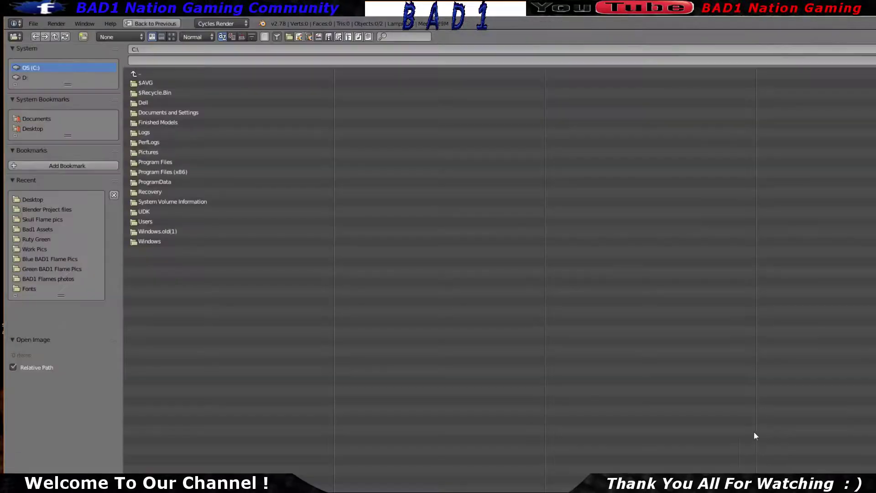
Load the spoons-and-forks photo from the Desktop as the background image
{"action": "left_click", "coordinate": [782, 431]}
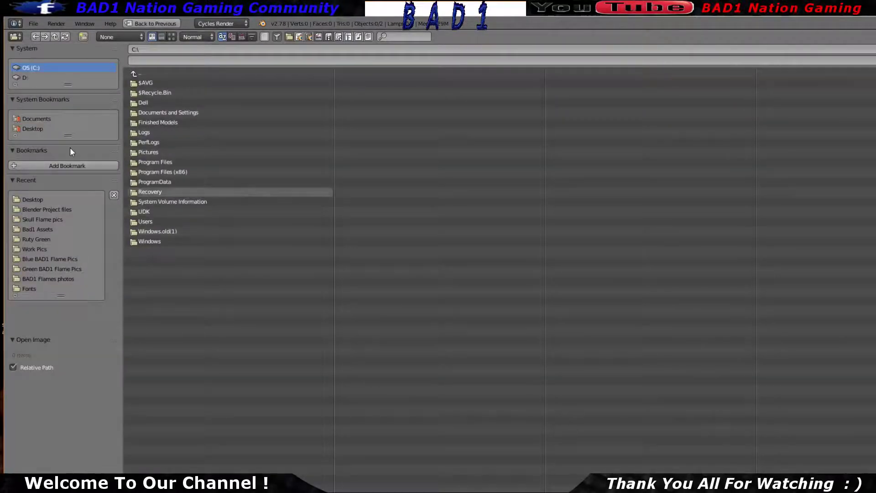
{"action": "left_click", "coordinate": [37, 200]}
{"action": "left_click", "coordinate": [172, 36]}
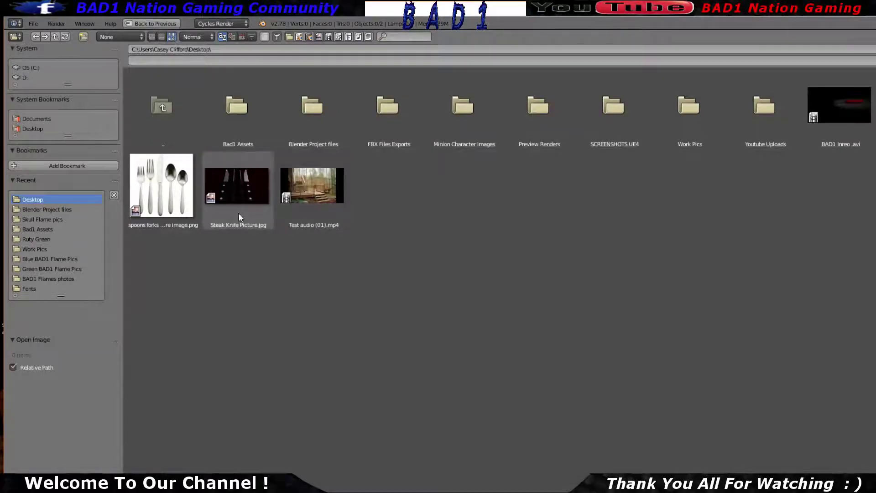
{"action": "double_click", "coordinate": [161, 186]}
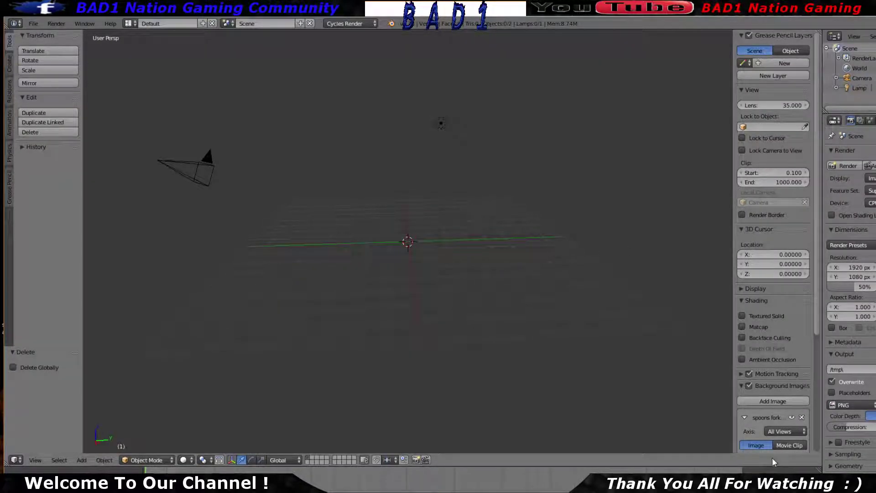
Set the background image axis to Front and view it in front orthographic
{"action": "scroll", "coordinate": [776, 411], "scroll_direction": "down", "scroll_amount": 1}
{"action": "left_click", "coordinate": [785, 412]}
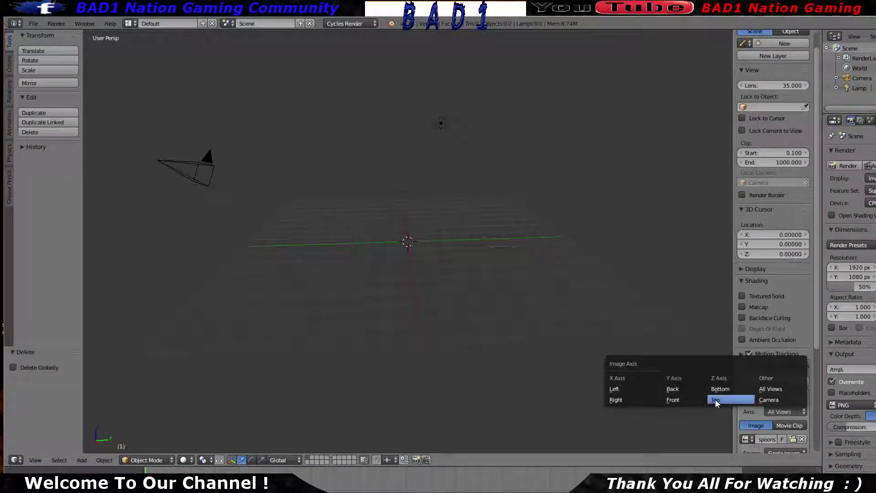
{"action": "left_click", "coordinate": [675, 400]}
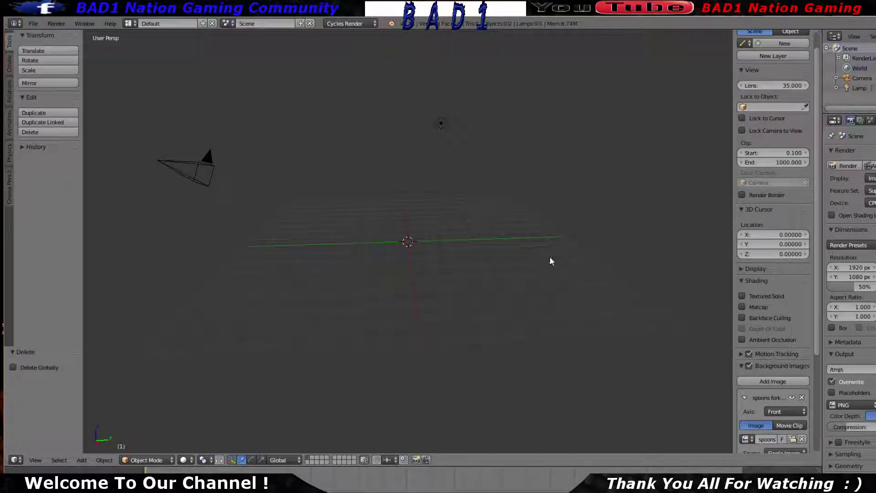
{"action": "key", "text": "KP_1"}
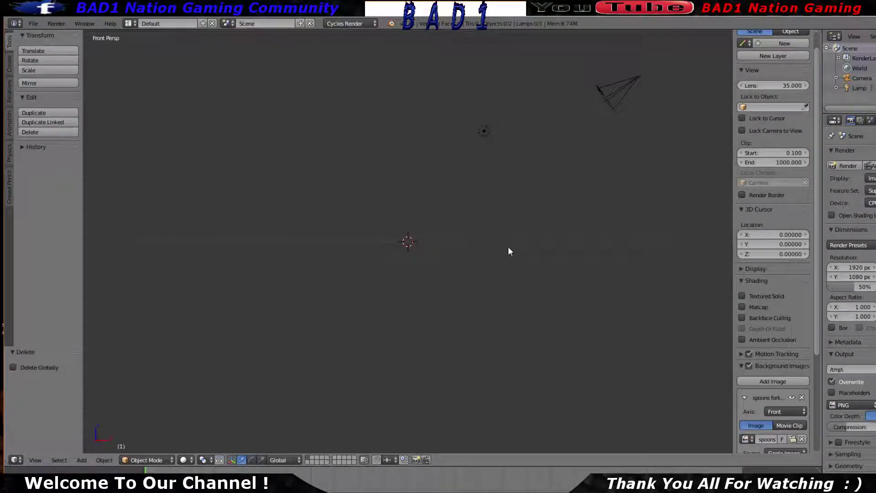
{"action": "key", "text": "KP_5"}
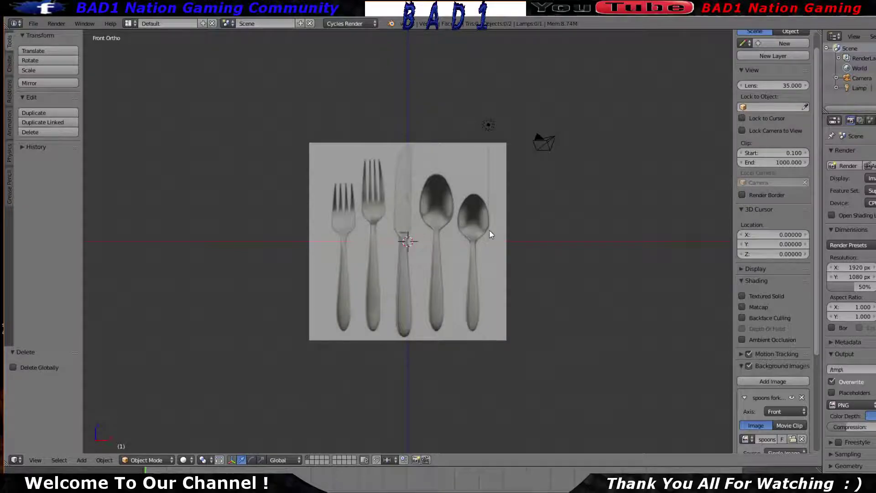
{"action": "scroll", "coordinate": [490, 234], "scroll_direction": "up", "scroll_amount": 3}
Add a cube over the reference and inspect it in edit mode and wireframe
{"action": "key", "text": "shift+a"}
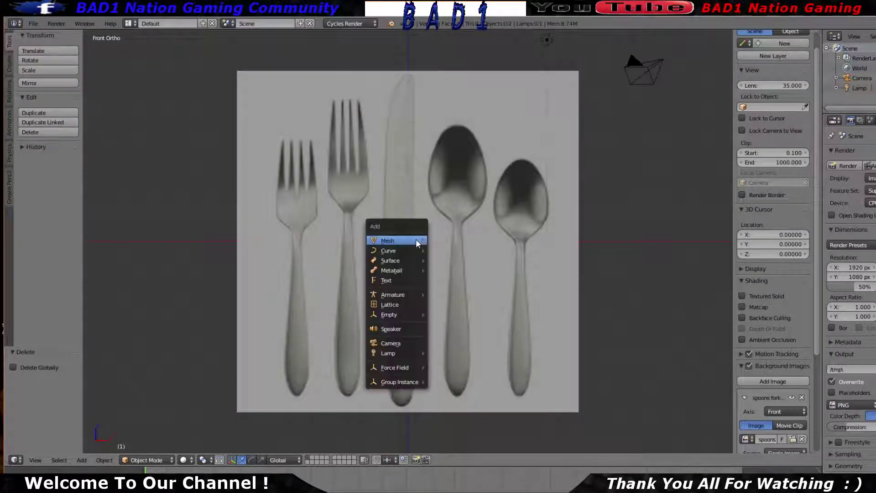
{"action": "mouse_move", "coordinate": [415, 239]}
{"action": "left_click", "coordinate": [446, 251]}
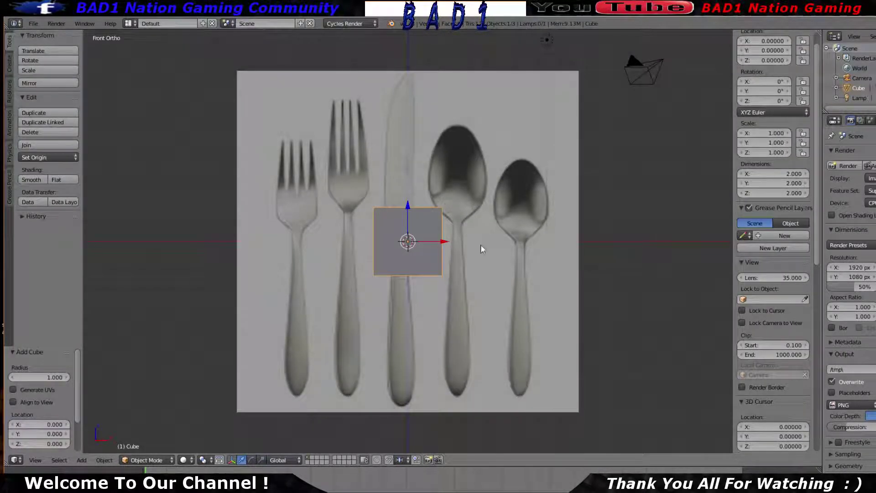
{"action": "key", "text": "Tab"}
{"action": "key", "text": "Tab"}
{"action": "scroll", "coordinate": [462, 223], "scroll_direction": "up", "scroll_amount": 3}
{"action": "key", "text": "z"}
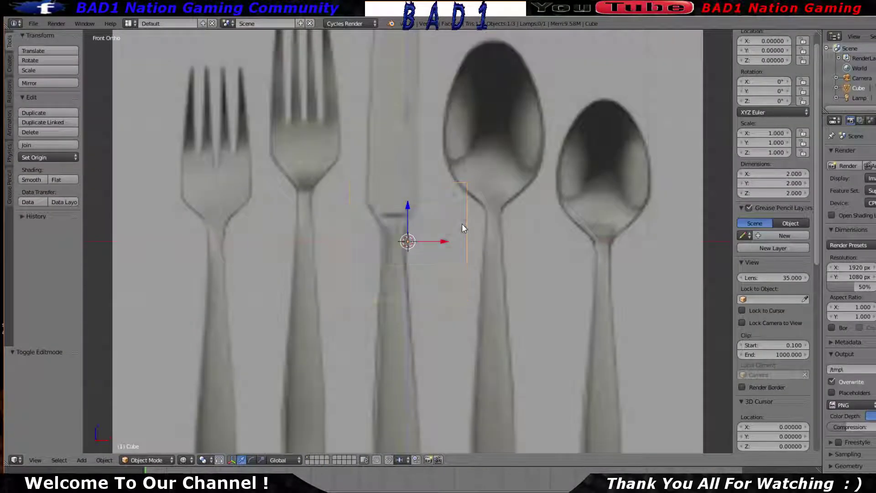
{"action": "middle_click_drag", "start_coordinate": [462, 223], "coordinate": [479, 199]}
{"action": "key", "text": "z"}
{"action": "scroll", "coordinate": [423, 223], "scroll_direction": "down", "scroll_amount": 2}
{"action": "mouse_move", "coordinate": [423, 223]}
{"action": "middle_mouse_down"}
{"action": "mouse_move", "coordinate": [428, 215]}
{"action": "mouse_move", "coordinate": [487, 238]}
{"action": "mouse_move", "coordinate": [466, 196]}
{"action": "mouse_move", "coordinate": [476, 198]}
{"action": "mouse_move", "coordinate": [456, 210]}
{"action": "middle_mouse_up"}
{"action": "scroll", "coordinate": [486, 238], "scroll_direction": "up", "scroll_amount": 3}
{"action": "scroll", "coordinate": [470, 191], "scroll_direction": "down", "scroll_amount": 1}
{"action": "key", "text": "Tab"}
Cut a vertical edge loop down the middle of the cube
{"action": "key", "text": "ctrl+r"}
{"action": "left_click", "coordinate": [407, 219]}
{"action": "left_click", "coordinate": [411, 201]}
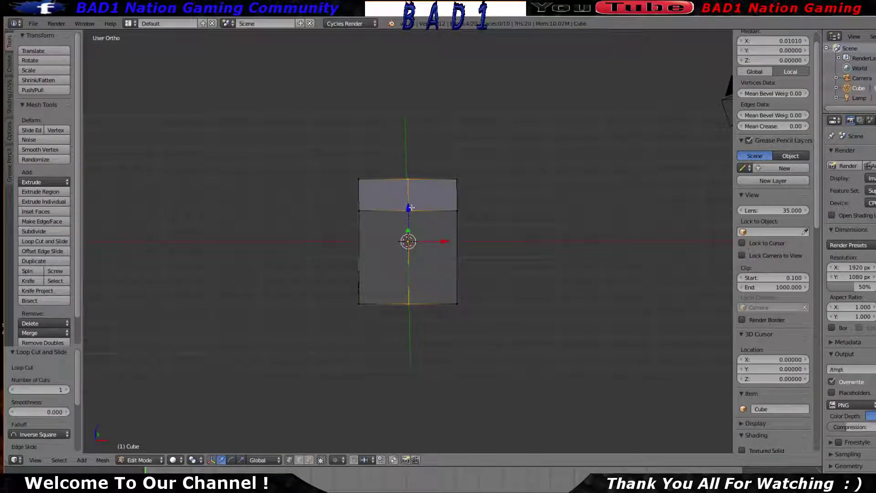
{"action": "middle_click_drag", "start_coordinate": [405, 173], "coordinate": [443, 218]}
{"action": "scroll", "coordinate": [436, 240], "scroll_direction": "down", "scroll_amount": 2}
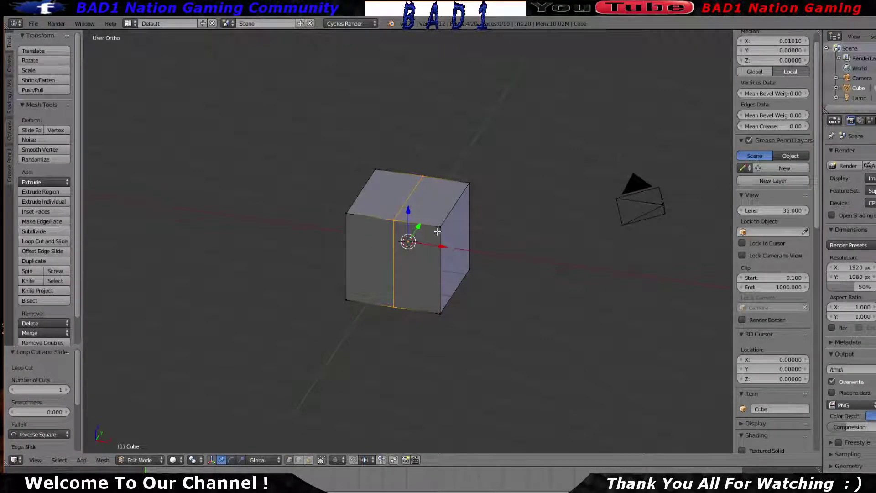
In see-through front view, select the face of the cube's left half
{"action": "key", "text": "KP_1"}
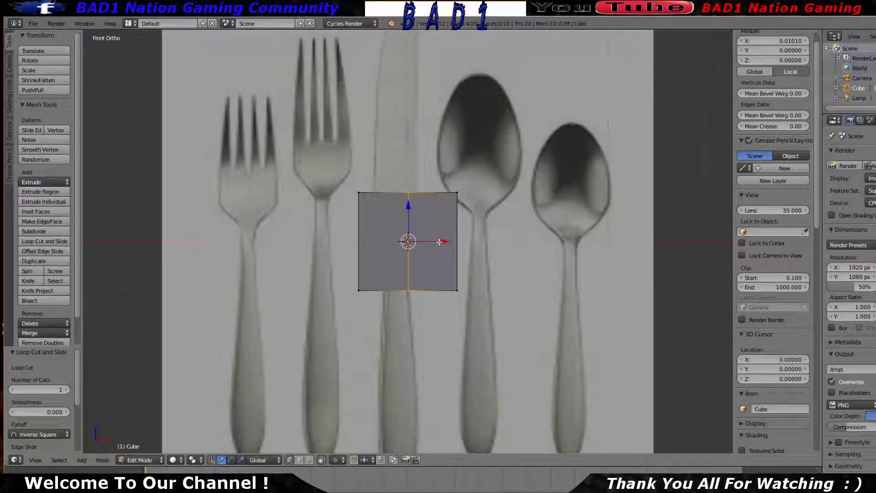
{"action": "key", "text": "z"}
{"action": "key", "text": "c"}
{"action": "left_click_drag", "start_coordinate": [410, 289], "coordinate": [454, 187]}
{"action": "key", "text": "Escape"}
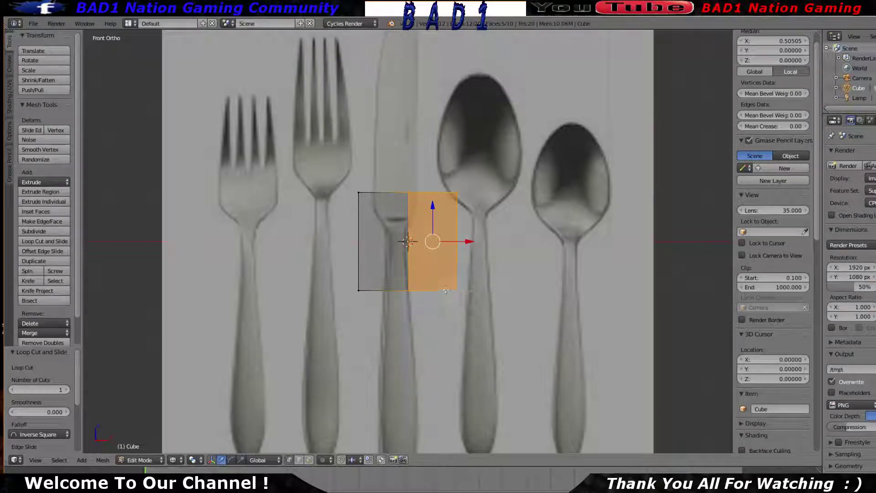
{"action": "key", "text": "ctrl+z"}
{"action": "right_click", "coordinate": [360, 255]}
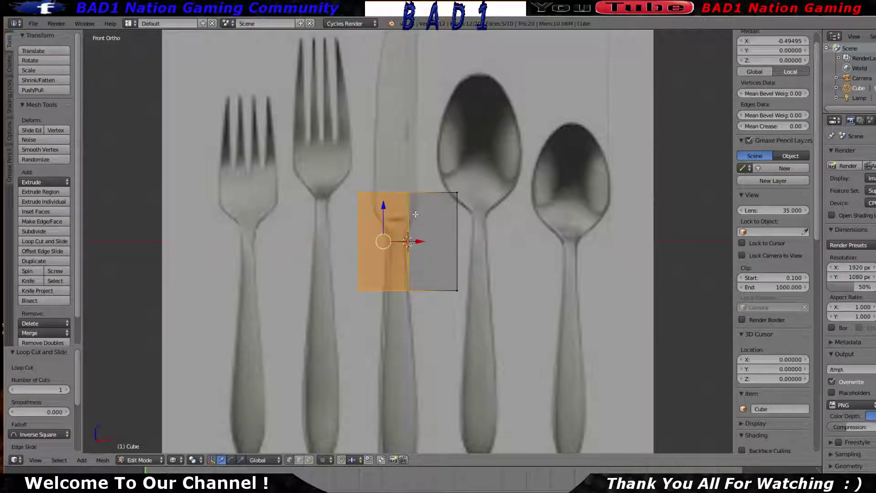
Delete only the left half's faces, keeping the right half
{"action": "key", "text": "x"}
{"action": "left_click", "coordinate": [331, 227]}
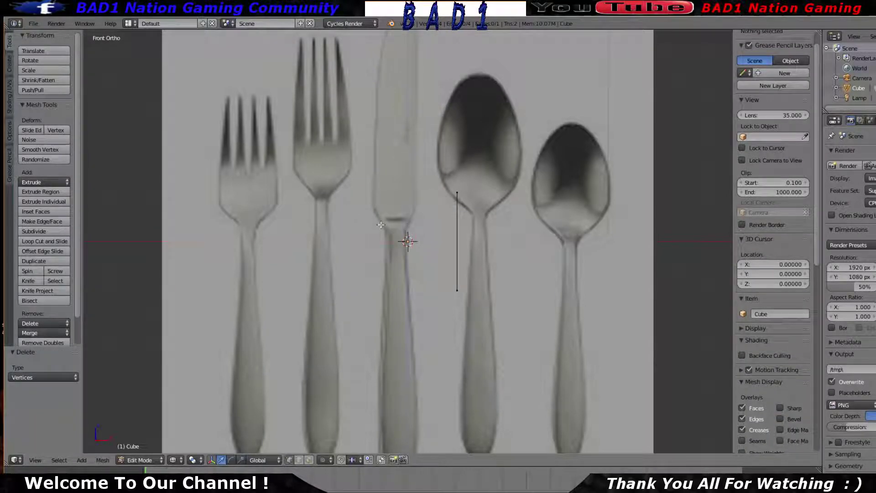
{"action": "key", "text": "ctrl+z"}
{"action": "key", "text": "x"}
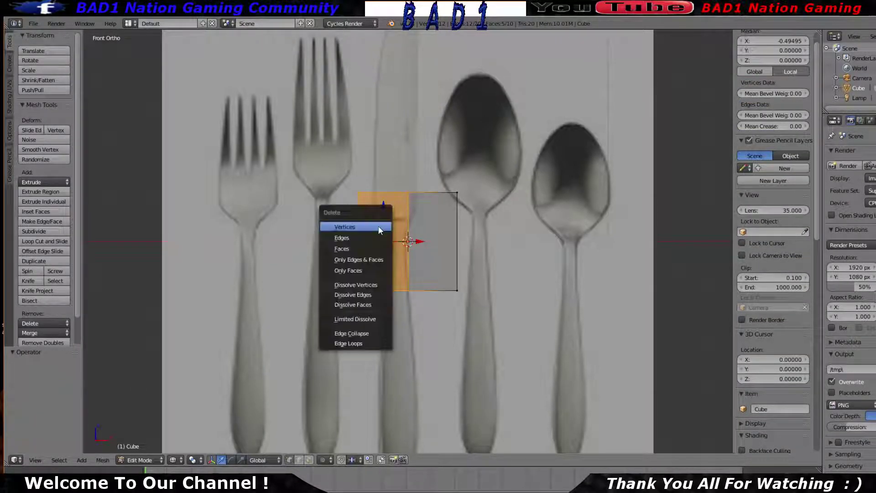
{"action": "left_click", "coordinate": [369, 248]}
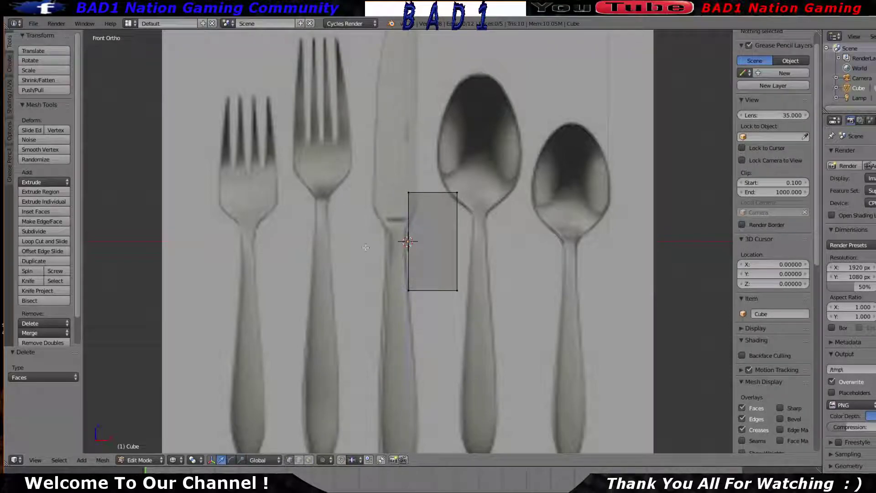
Check the remaining half in 3D, then select all of it in front view
{"action": "key", "text": "Tab"}
{"action": "middle_click_drag", "start_coordinate": [456, 194], "coordinate": [484, 223]}
{"action": "key", "text": "Tab"}
{"action": "key", "text": "a"}
{"action": "key", "text": "KP_1"}
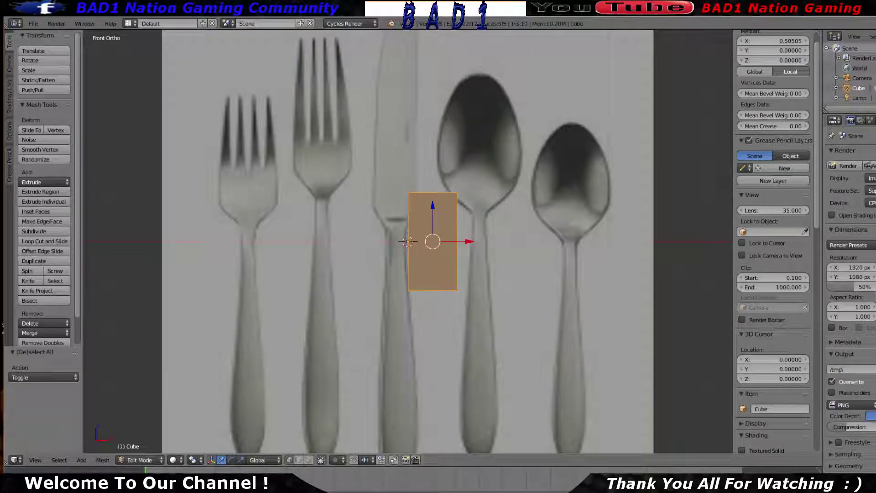
Add a Mirror modifier on the X axis so the deleted left half reappears
{"action": "left_click", "coordinate": [873, 120]}
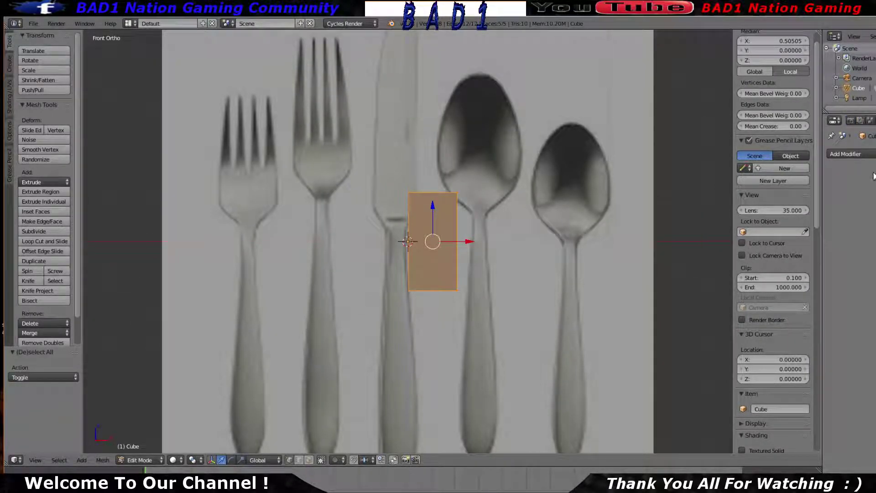
{"action": "left_click", "coordinate": [848, 154]}
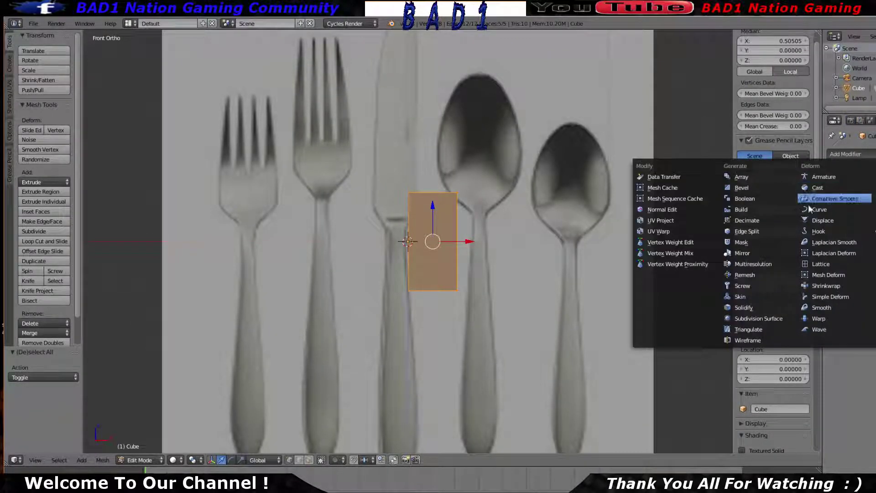
{"action": "left_click", "coordinate": [744, 253]}
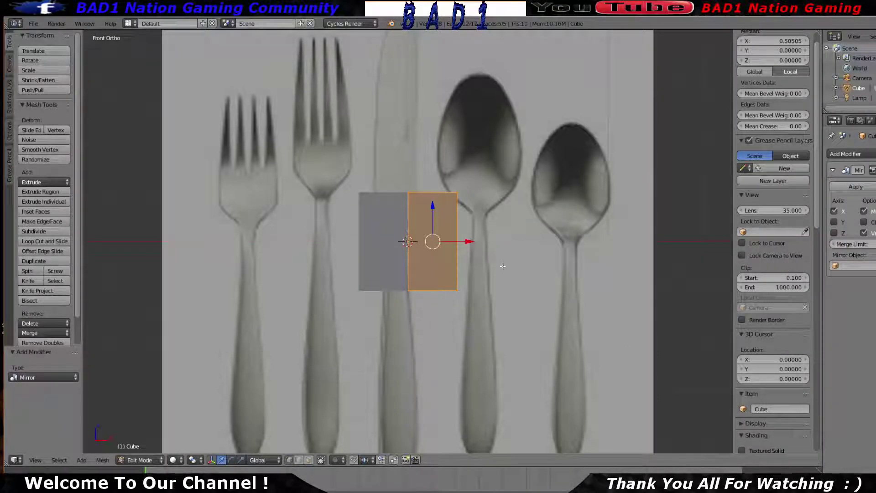
{"action": "middle_click_drag", "start_coordinate": [391, 192], "coordinate": [446, 234]}
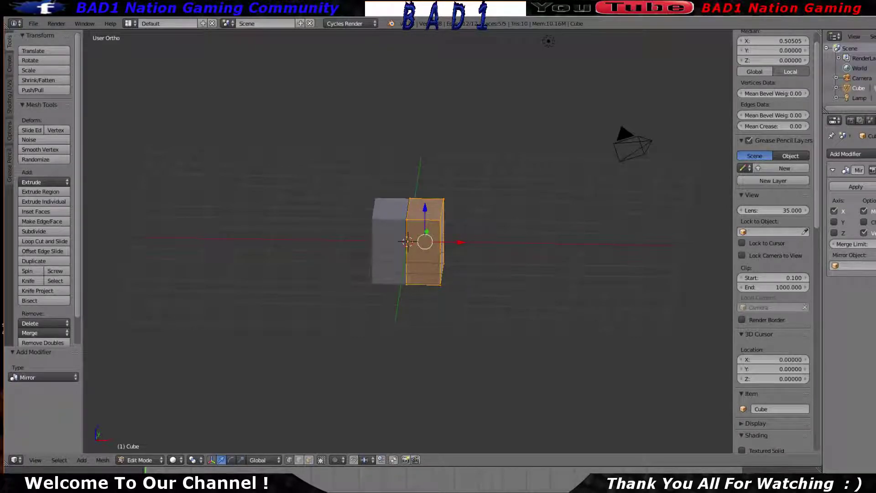
{"action": "left_click", "coordinate": [847, 154]}
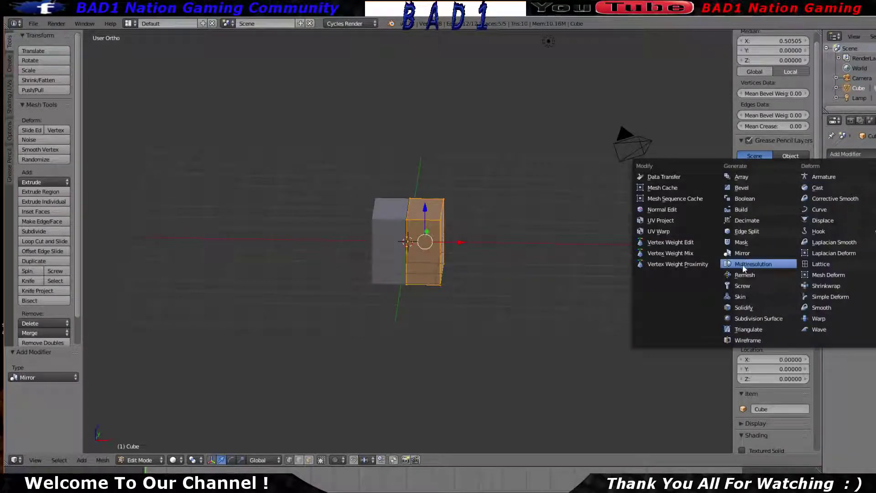
{"action": "left_click", "coordinate": [743, 256]}
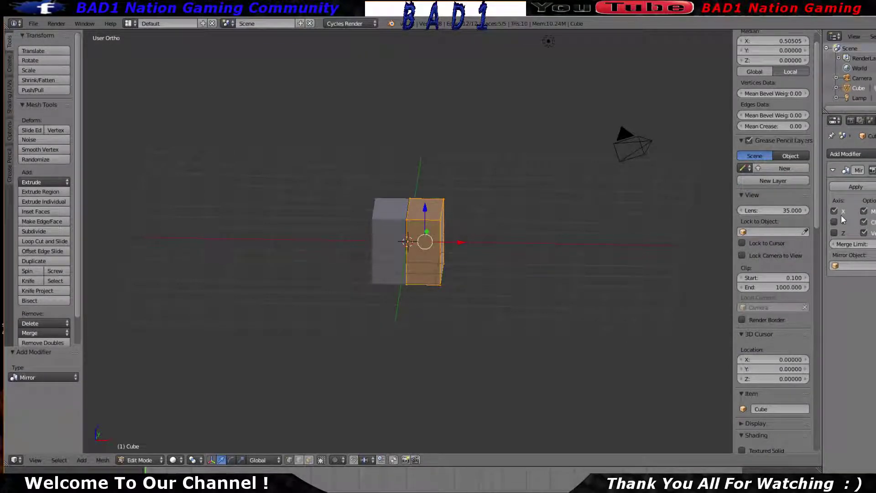
{"action": "left_click", "coordinate": [834, 212]}
{"action": "left_click", "coordinate": [834, 212]}
{"action": "middle_click_drag", "start_coordinate": [370, 247], "coordinate": [406, 194]}
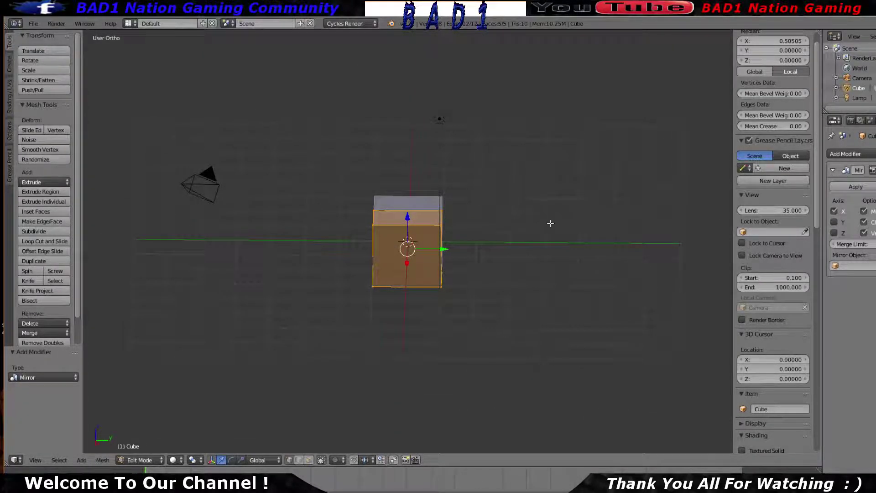
Switch to front orthographic view over the reference and deselect the mesh
{"action": "middle_click_drag", "start_coordinate": [556, 221], "coordinate": [454, 233]}
{"action": "key", "text": "KP_1"}
{"action": "scroll", "coordinate": [452, 232], "scroll_direction": "down", "scroll_amount": 3}
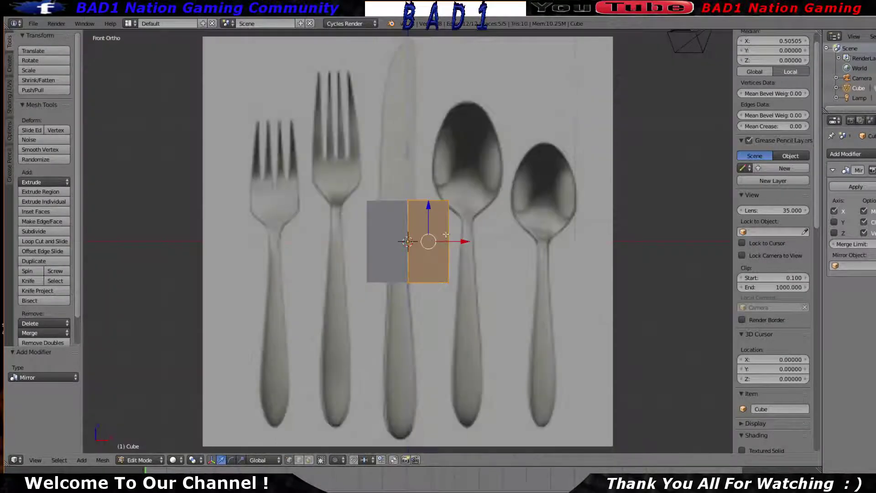
{"action": "scroll", "coordinate": [447, 225], "scroll_direction": "up", "scroll_amount": 2}
{"action": "key", "text": "a"}
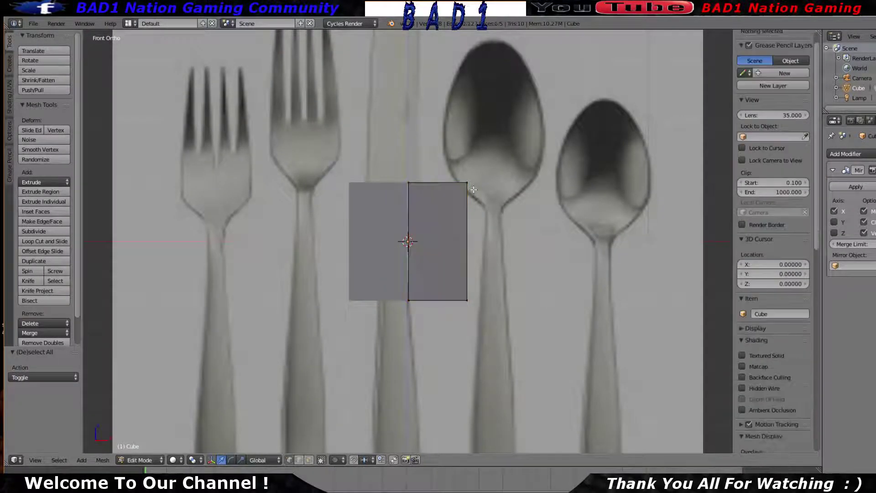
Select the top-right vertex and test-move it, cancelling so the square stays unchanged
{"action": "key", "text": "z"}
{"action": "right_click", "coordinate": [470, 186]}
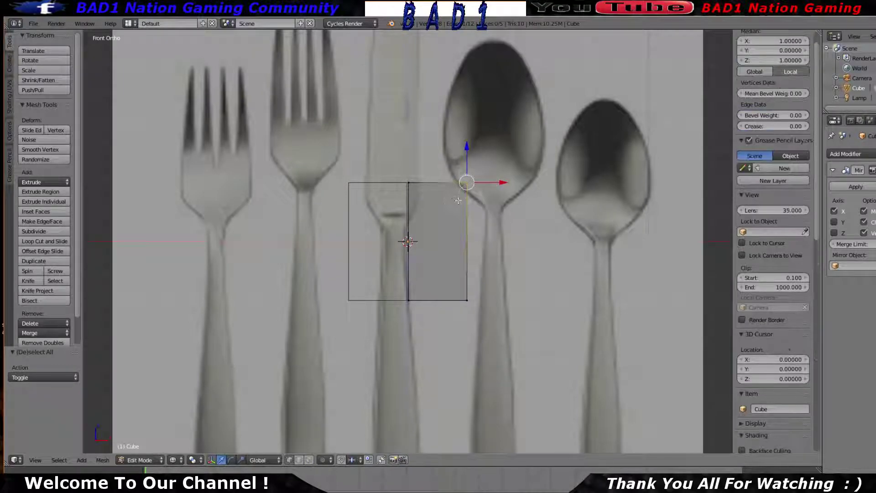
{"action": "mouse_move", "coordinate": [488, 183]}
{"action": "left_mouse_down"}
{"action": "mouse_move", "coordinate": [426, 184]}
{"action": "mouse_move", "coordinate": [482, 190]}
{"action": "left_mouse_up"}
{"action": "key", "text": "z"}
{"action": "left_click", "coordinate": [490, 187]}
{"action": "key", "text": "g"}
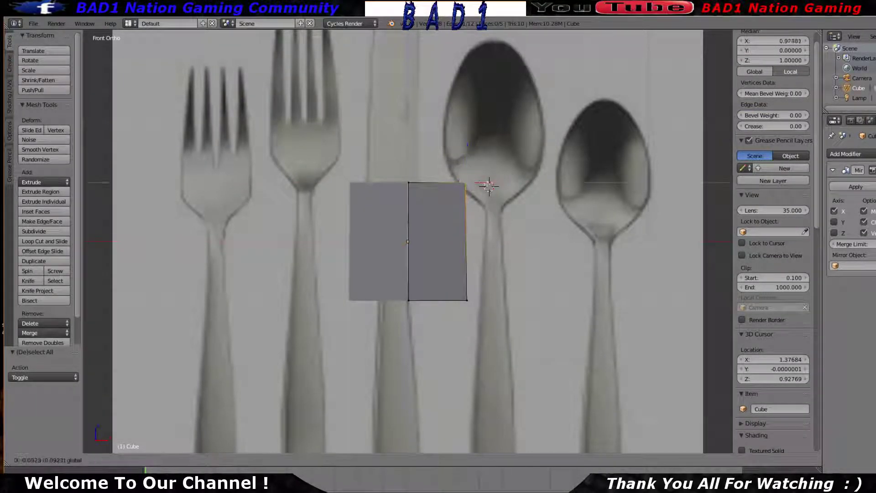
{"action": "right_click", "coordinate": [470, 184]}
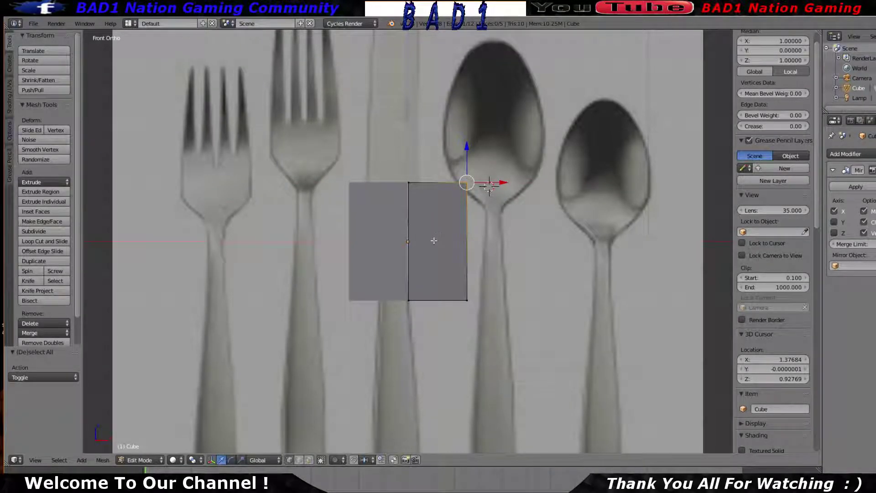
{"action": "scroll", "coordinate": [435, 240], "scroll_direction": "down", "scroll_amount": 4}
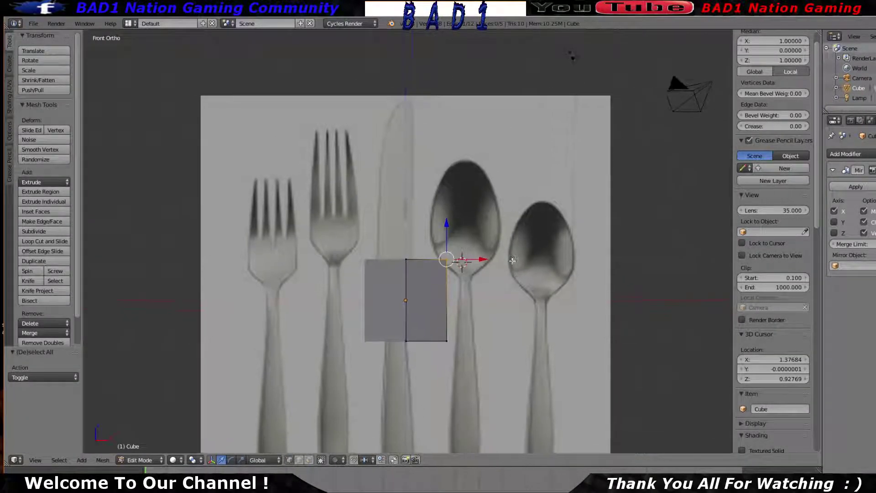
{"action": "scroll", "coordinate": [509, 256], "scroll_direction": "down", "scroll_amount": 3, "text": "shift"}
{"action": "scroll", "coordinate": [510, 257], "scroll_direction": "left", "scroll_amount": 5, "text": "ctrl"}
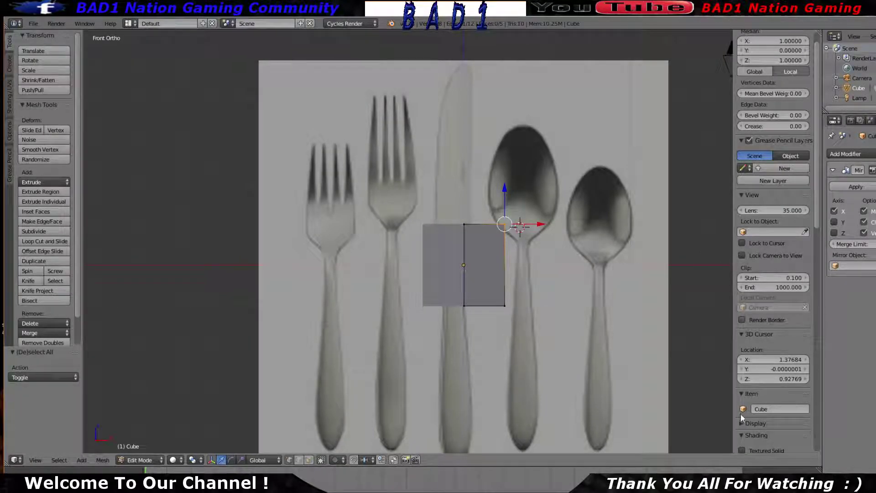
Widen the sidebar and set the background image X offset to 1.800
{"action": "scroll", "coordinate": [756, 364], "scroll_direction": "down", "scroll_amount": 5}
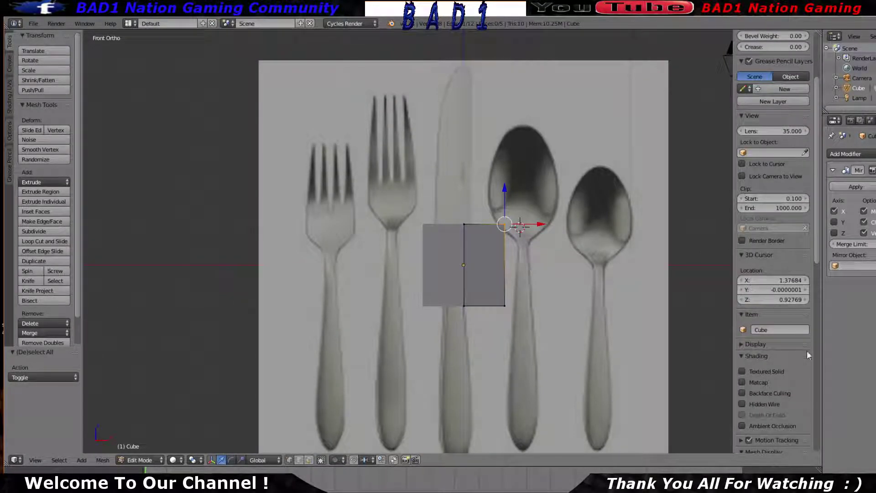
{"action": "scroll", "coordinate": [763, 393], "scroll_direction": "down", "scroll_amount": 20}
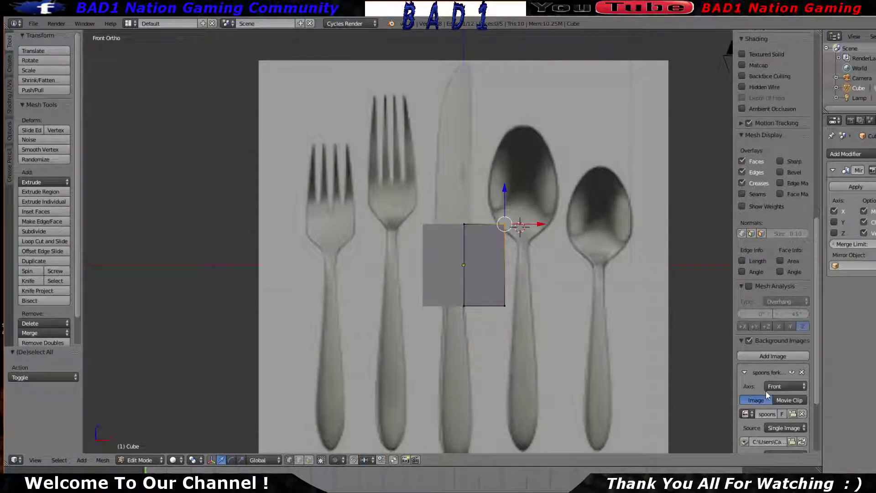
{"action": "scroll", "coordinate": [766, 391], "scroll_direction": "down", "scroll_amount": 6}
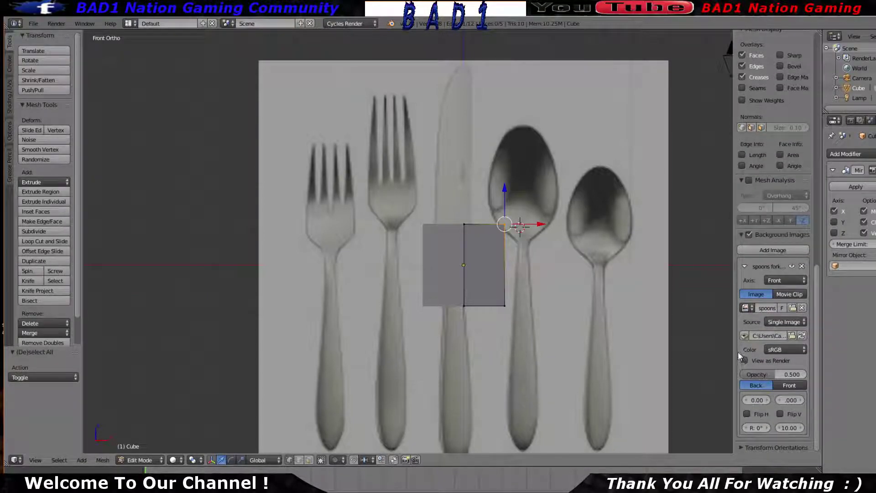
{"action": "left_click_drag", "start_coordinate": [734, 350], "coordinate": [698, 351]}
{"action": "left_click_drag", "start_coordinate": [735, 400], "coordinate": [769, 400]}
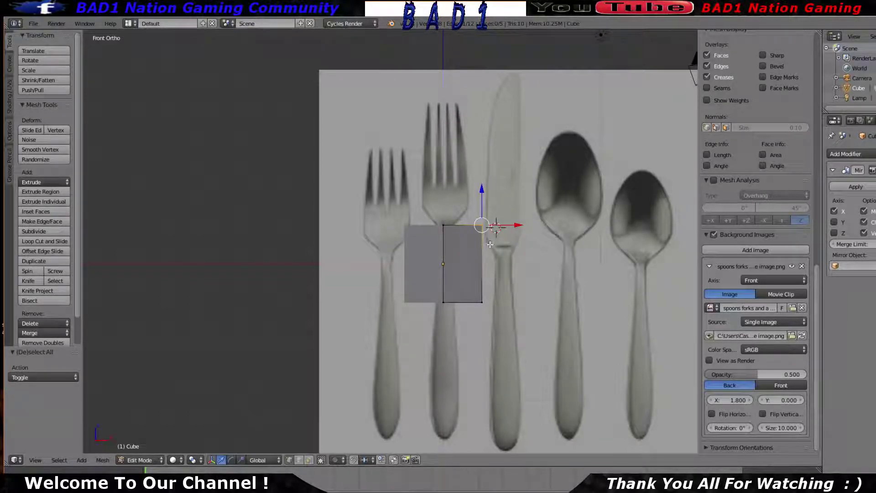
Move the top vertices along X and Z to fit the mesh around the fork head
{"action": "scroll", "coordinate": [482, 236], "scroll_direction": "up", "scroll_amount": 2}
{"action": "scroll", "coordinate": [482, 236], "scroll_direction": "down", "scroll_amount": 4}
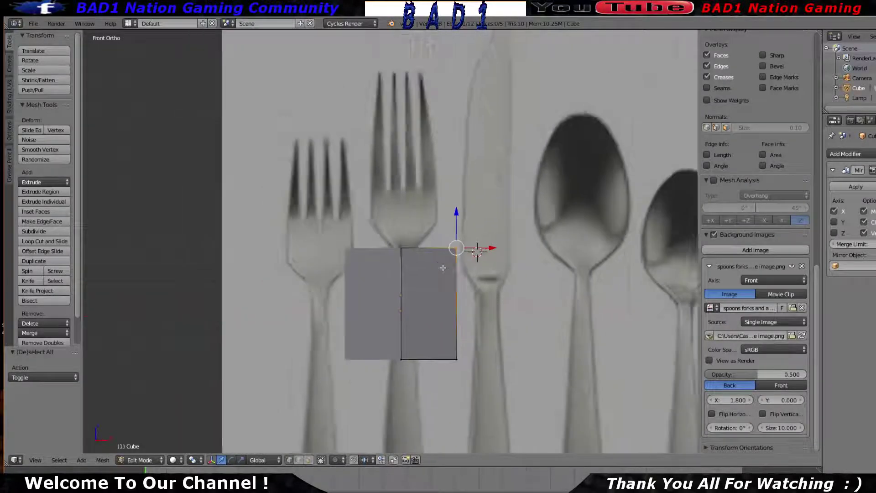
{"action": "scroll", "coordinate": [755, 274], "scroll_direction": "down", "scroll_amount": 3}
{"action": "scroll", "coordinate": [502, 251], "scroll_direction": "up", "scroll_amount": 5}
{"action": "left_click_drag", "start_coordinate": [503, 253], "coordinate": [457, 253]}
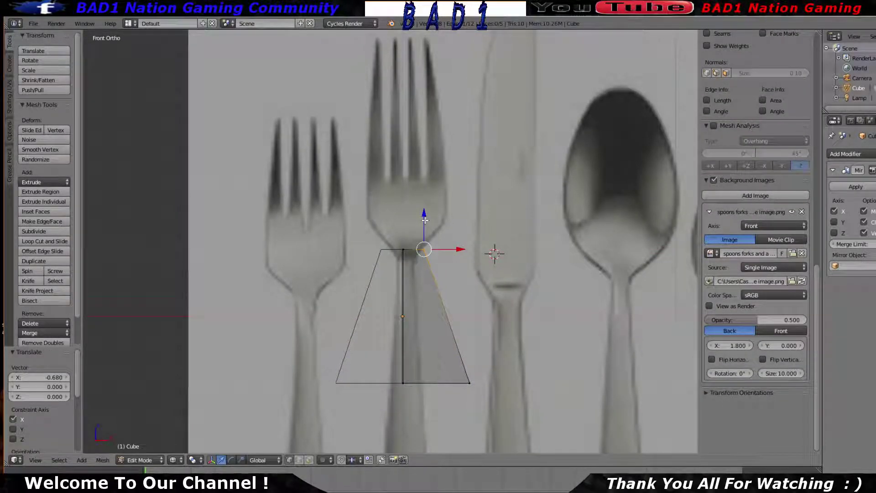
{"action": "left_click_drag", "start_coordinate": [425, 221], "coordinate": [429, 158]}
{"action": "left_click_drag", "start_coordinate": [453, 185], "coordinate": [474, 188]}
{"action": "scroll", "coordinate": [473, 189], "scroll_direction": "down", "scroll_amount": 2}
{"action": "scroll", "coordinate": [472, 189], "scroll_direction": "up", "scroll_amount": 5}
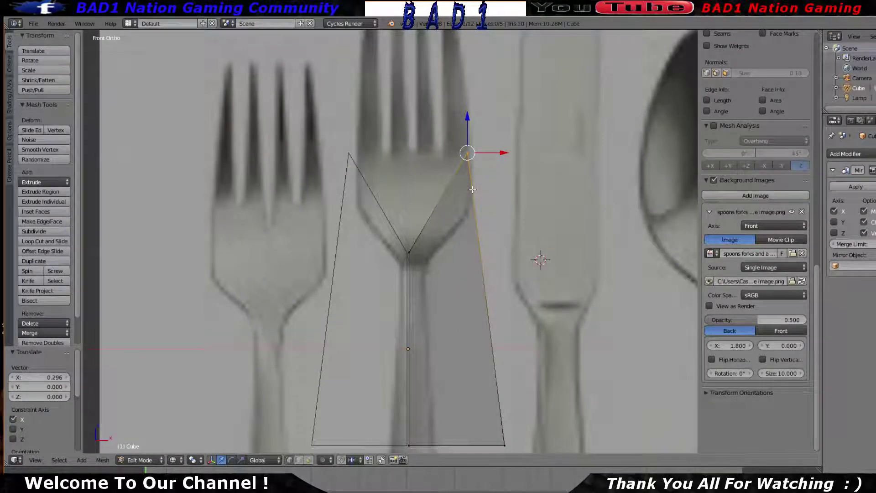
{"action": "scroll", "coordinate": [480, 167], "scroll_direction": "down", "scroll_amount": 5}
{"action": "scroll", "coordinate": [443, 288], "scroll_direction": "up", "scroll_amount": 3}
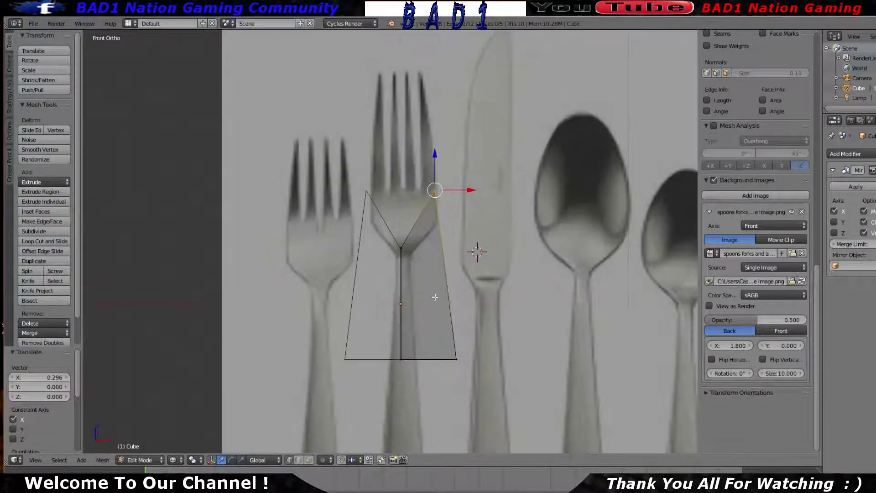
Raise the centre vertex at the fork's neck vertically to the top edge
{"action": "key", "text": "a"}
{"action": "right_click", "coordinate": [401, 248]}
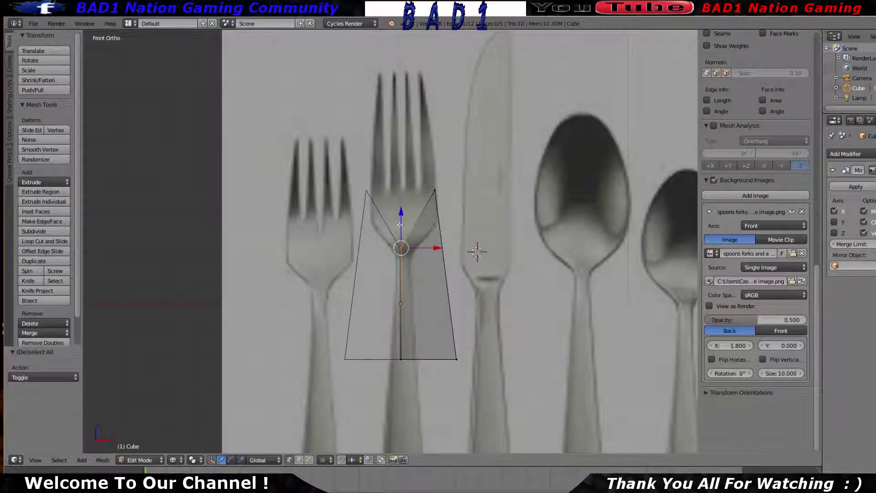
{"action": "key", "text": "g"}
{"action": "key", "text": "z"}
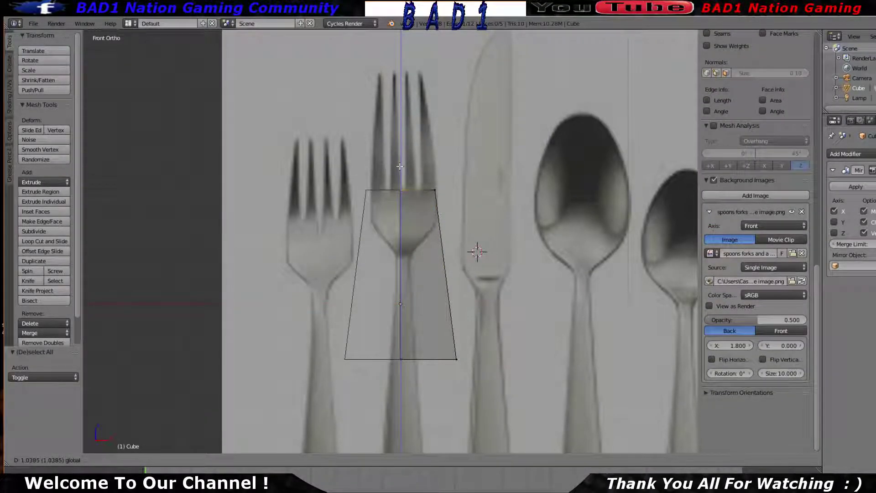
{"action": "left_click", "coordinate": [400, 166]}
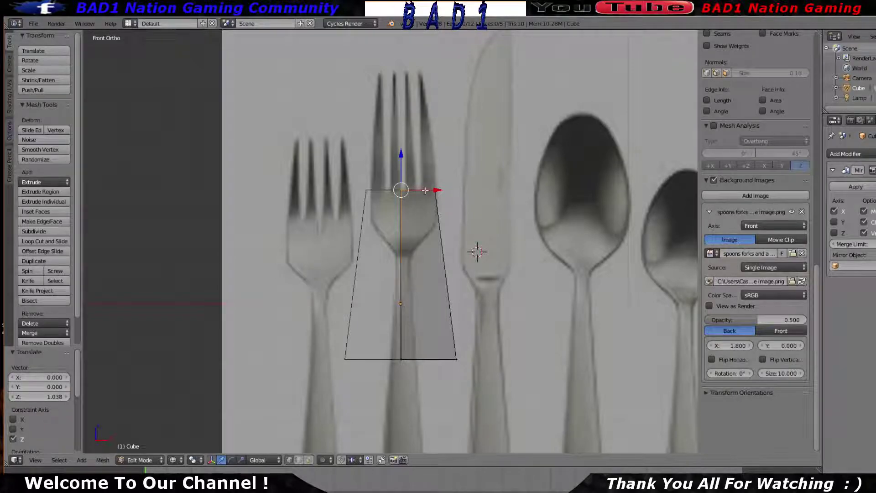
Nudge the top-right vertex to match the fork head's outline
{"action": "key", "text": "Tab"}
{"action": "key", "text": "Tab"}
{"action": "key", "text": "a"}
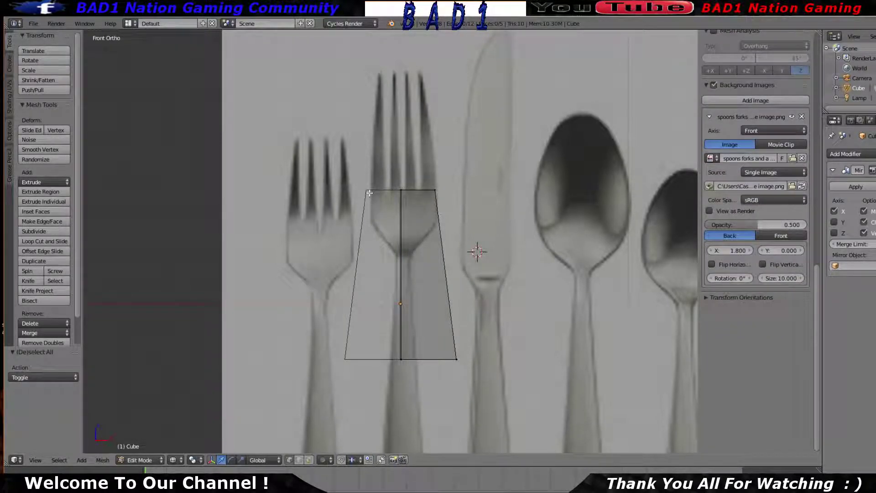
{"action": "key", "text": "a"}
{"action": "key", "text": "a"}
{"action": "right_click", "coordinate": [436, 190]}
{"action": "left_click_drag", "start_coordinate": [455, 189], "coordinate": [433, 163]}
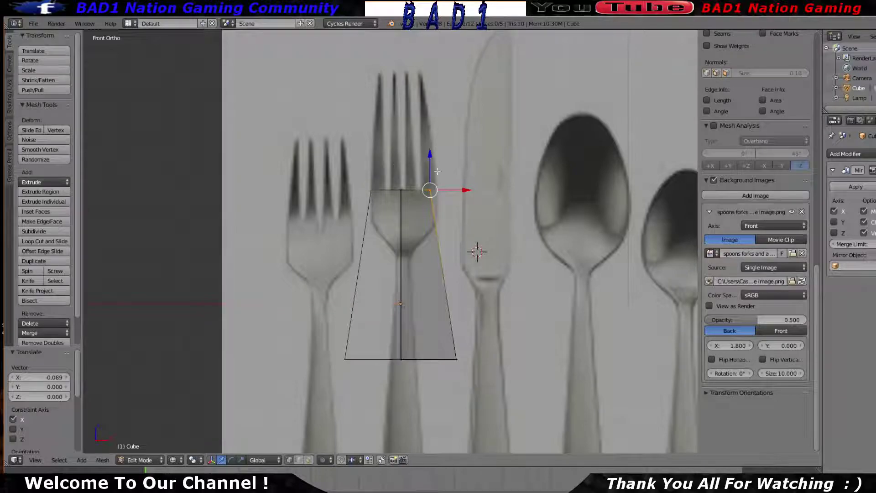
Pull the bottom edge down 3.291 along the fork handle
{"action": "scroll", "coordinate": [439, 238], "scroll_direction": "down", "scroll_amount": 4}
{"action": "scroll", "coordinate": [439, 238], "scroll_direction": "up", "scroll_amount": 4}
{"action": "scroll", "coordinate": [385, 258], "scroll_direction": "down", "scroll_amount": 2}
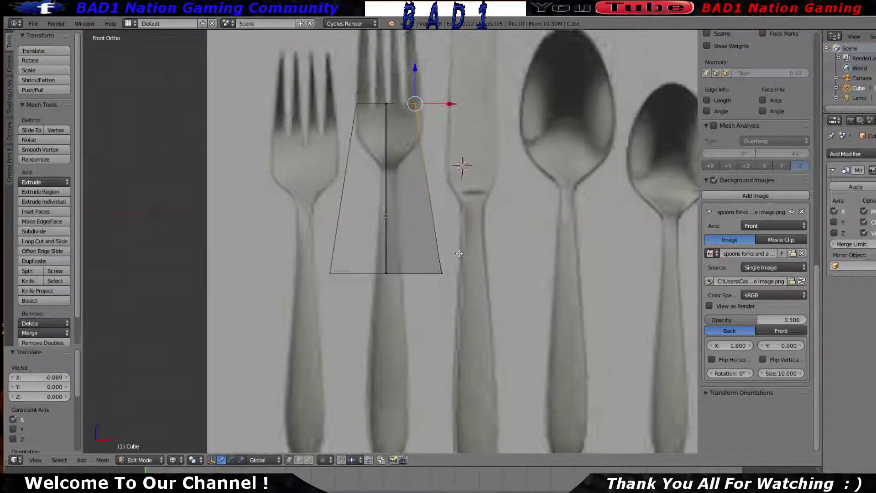
{"action": "key", "text": "a"}
{"action": "right_click", "coordinate": [387, 267]}
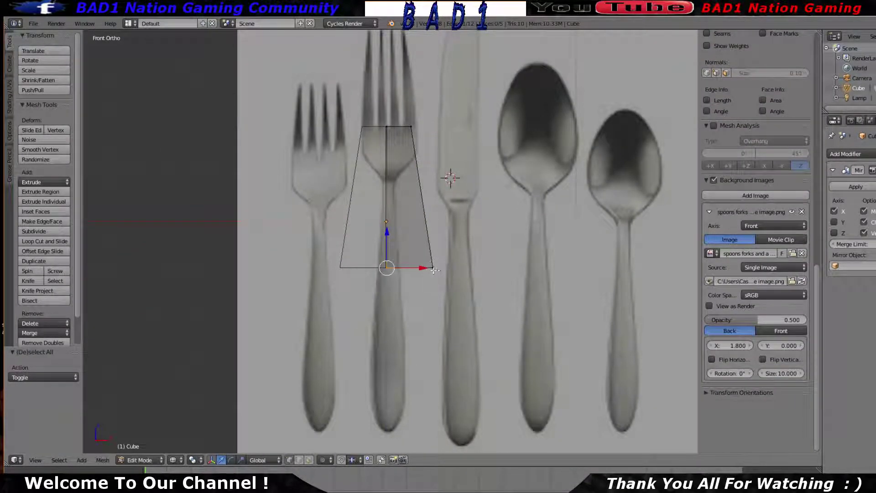
{"action": "left_click_drag", "start_coordinate": [413, 260], "coordinate": [406, 388]}
Move the bottom-right corner -0.592 along X to narrow it to the handle width
{"action": "key", "text": "a"}
{"action": "key", "text": "a"}
{"action": "key", "text": "a"}
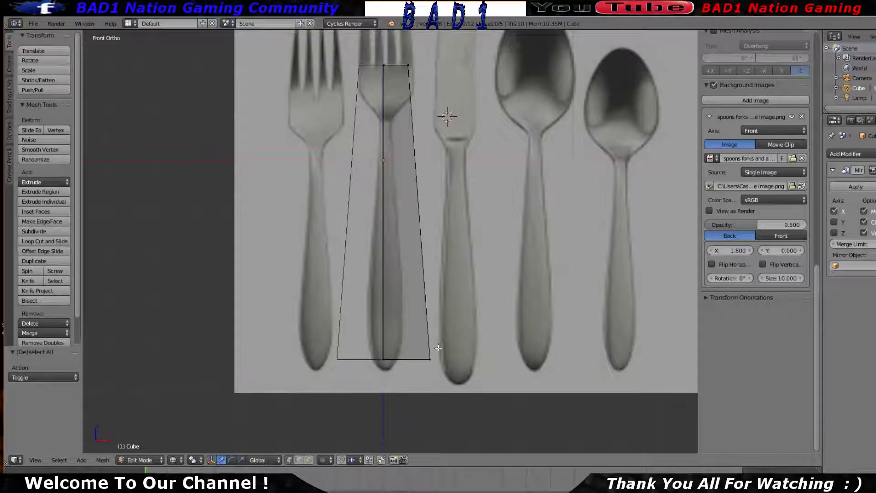
{"action": "scroll", "coordinate": [436, 391], "scroll_direction": "up", "scroll_amount": 2}
{"action": "right_click", "coordinate": [449, 415]}
{"action": "key", "text": "g"}
{"action": "key", "text": "x"}
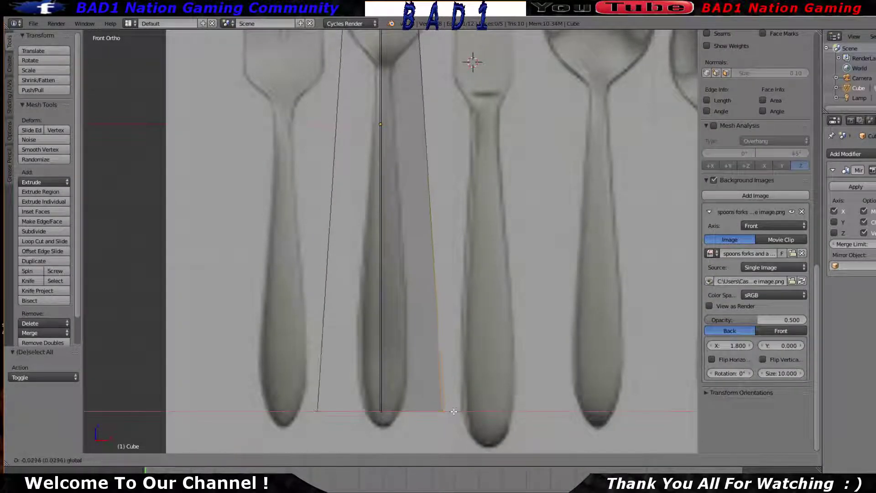
{"action": "left_click", "coordinate": [419, 410]}
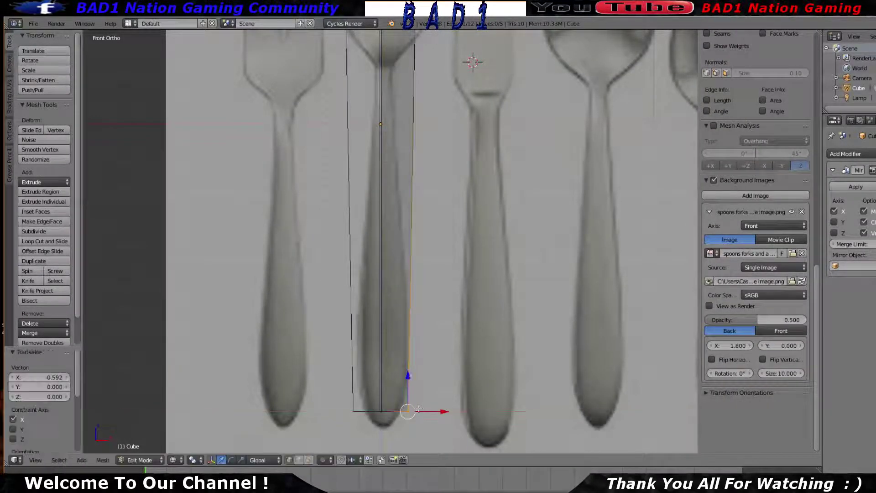
{"action": "scroll", "coordinate": [433, 303], "scroll_direction": "down", "scroll_amount": 3}
{"action": "scroll", "coordinate": [434, 303], "scroll_direction": "up", "scroll_amount": 3}
{"action": "scroll", "coordinate": [434, 302], "scroll_direction": "down", "scroll_amount": 2}
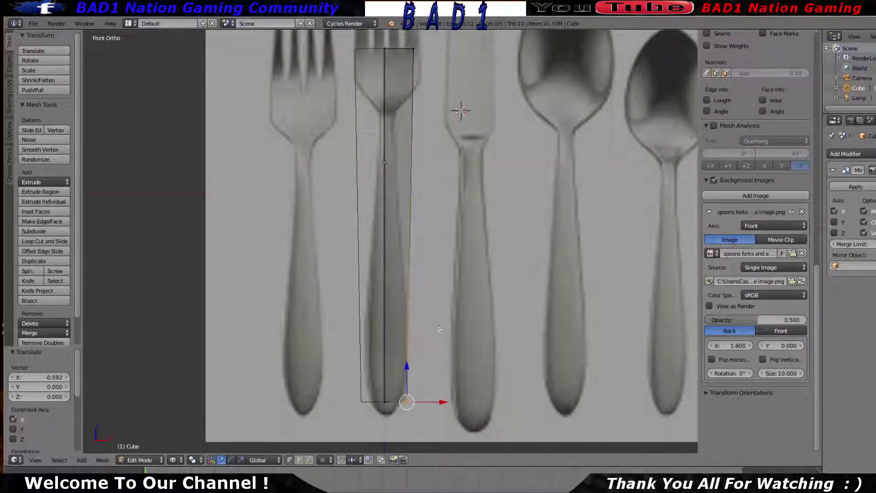
{"action": "scroll", "coordinate": [428, 316], "scroll_direction": "up", "scroll_amount": 4}
Shift the selected edge a further -0.055 along X to hug the fork outline
{"action": "key", "text": "g"}
{"action": "key", "text": "x"}
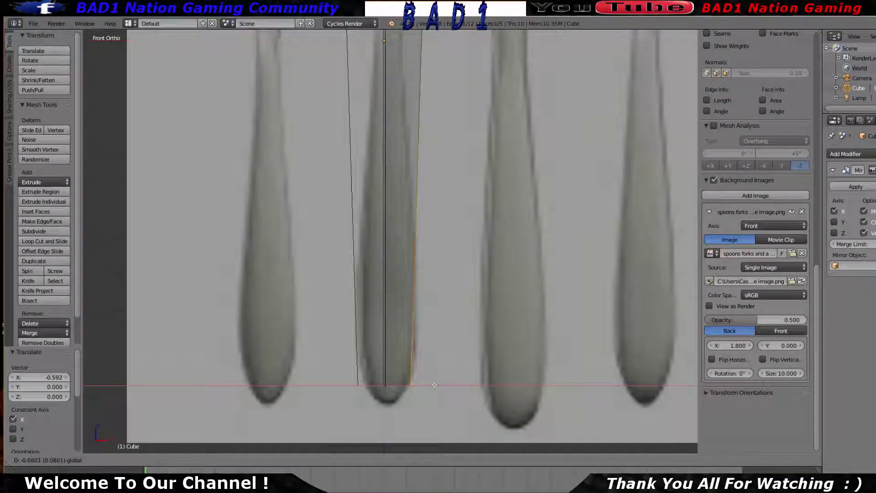
{"action": "left_click", "coordinate": [436, 384]}
{"action": "scroll", "coordinate": [436, 384], "scroll_direction": "down", "scroll_amount": 4}
{"action": "scroll", "coordinate": [460, 249], "scroll_direction": "up", "scroll_amount": 5}
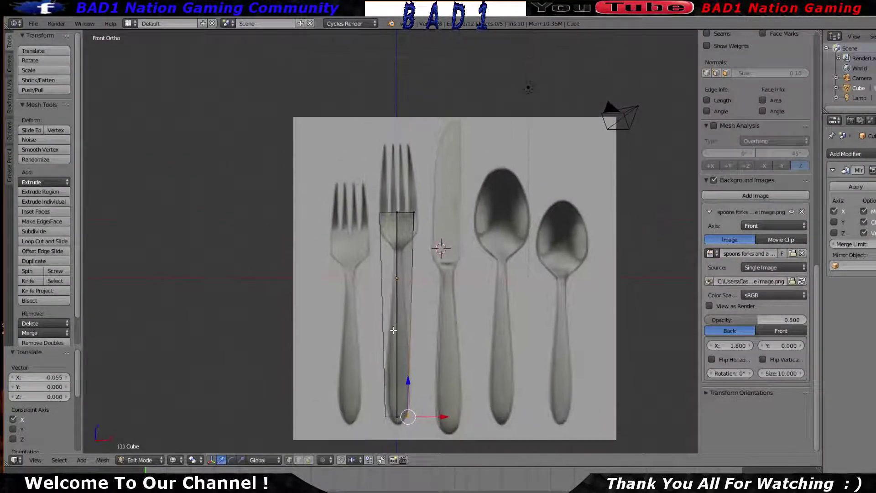
{"action": "scroll", "coordinate": [432, 252], "scroll_direction": "down", "scroll_amount": 5}
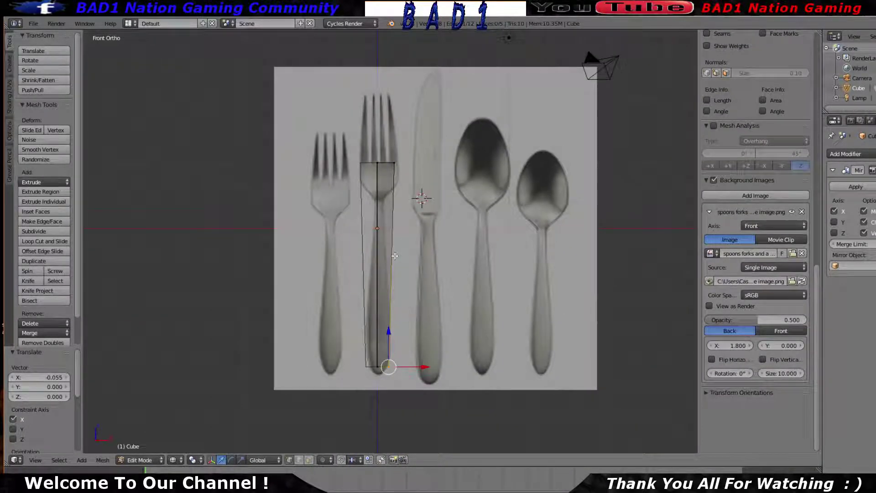
Cut a centred horizontal edge loop across the middle of the fork strip
{"action": "key", "text": "ctrl+r"}
{"action": "left_click", "coordinate": [395, 265]}
{"action": "right_click", "coordinate": [395, 265]}
{"action": "scroll", "coordinate": [421, 289], "scroll_direction": "up", "scroll_amount": 4}
{"action": "middle_click_drag", "start_coordinate": [421, 275], "coordinate": [500, 297], "text": "shift"}
{"action": "scroll", "coordinate": [758, 274], "scroll_direction": "down", "scroll_amount": 3}
{"action": "middle_click_drag", "start_coordinate": [430, 248], "coordinate": [405, 234]}
Orbit around the slab to check its thickness, then show it as a wireframe
{"action": "key", "text": "Tab"}
{"action": "scroll", "coordinate": [405, 234], "scroll_direction": "up", "scroll_amount": 4}
{"action": "middle_click_drag", "start_coordinate": [412, 183], "coordinate": [641, 247]}
{"action": "key", "text": "Tab"}
{"action": "mouse_move", "coordinate": [503, 222]}
{"action": "middle_mouse_down"}
{"action": "mouse_move", "coordinate": [274, 210]}
{"action": "mouse_move", "coordinate": [325, 199]}
{"action": "mouse_move", "coordinate": [338, 184]}
{"action": "mouse_move", "coordinate": [409, 227]}
{"action": "middle_mouse_up"}
{"action": "key", "text": "z"}
{"action": "key", "text": "z"}
Select the whole mesh and slide it slightly along X to line it up with the fork
{"action": "key", "text": "a"}
{"action": "middle_click_drag", "start_coordinate": [395, 264], "coordinate": [413, 266]}
{"action": "left_click_drag", "start_coordinate": [411, 250], "coordinate": [412, 249]}
{"action": "key", "text": "Tab"}
{"action": "middle_click_drag", "start_coordinate": [443, 267], "coordinate": [432, 235]}
{"action": "key", "text": "Tab"}
{"action": "scroll", "coordinate": [427, 239], "scroll_direction": "up", "scroll_amount": 2}
{"action": "left_click_drag", "start_coordinate": [409, 256], "coordinate": [410, 255]}
{"action": "key", "text": "Tab"}
{"action": "mouse_move", "coordinate": [411, 256]}
{"action": "middle_mouse_down"}
{"action": "mouse_move", "coordinate": [441, 290]}
{"action": "mouse_move", "coordinate": [446, 342]}
{"action": "mouse_move", "coordinate": [411, 276]}
{"action": "mouse_move", "coordinate": [421, 249]}
{"action": "middle_mouse_up"}
Compare the outline against the cutlery reference image in the front view
{"action": "key", "text": "KP_1"}
{"action": "scroll", "coordinate": [424, 248], "scroll_direction": "up", "scroll_amount": 4}
{"action": "scroll", "coordinate": [417, 251], "scroll_direction": "down", "scroll_amount": 4}
{"action": "scroll", "coordinate": [405, 268], "scroll_direction": "up", "scroll_amount": 4}
{"action": "key", "text": "Tab"}
{"action": "scroll", "coordinate": [395, 266], "scroll_direction": "up", "scroll_amount": 2}
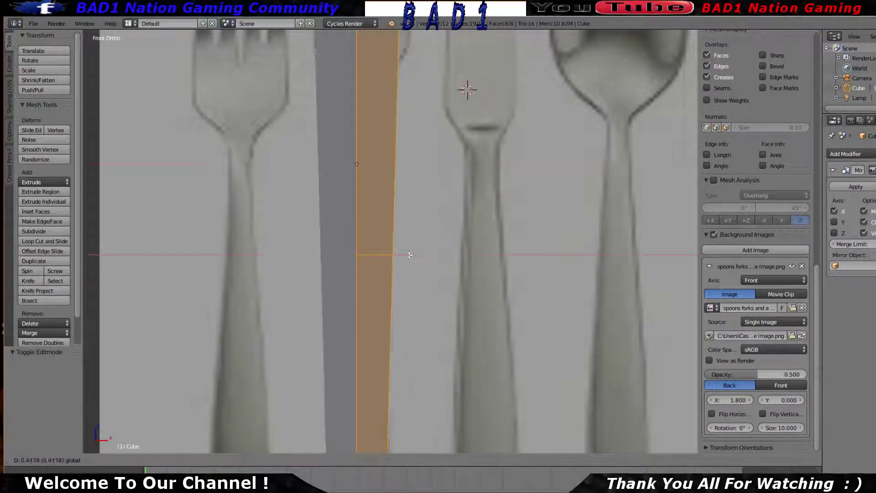
{"action": "scroll", "coordinate": [419, 264], "scroll_direction": "down", "scroll_amount": 3}
{"action": "scroll", "coordinate": [424, 283], "scroll_direction": "up", "scroll_amount": 5}
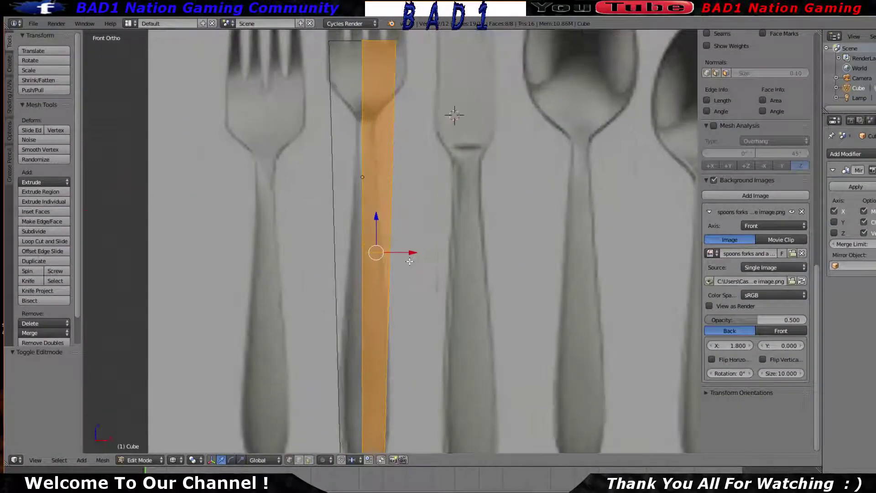
{"action": "key", "text": "Tab"}
{"action": "key", "text": "Tab"}
{"action": "middle_click_drag", "start_coordinate": [443, 281], "coordinate": [641, 297]}
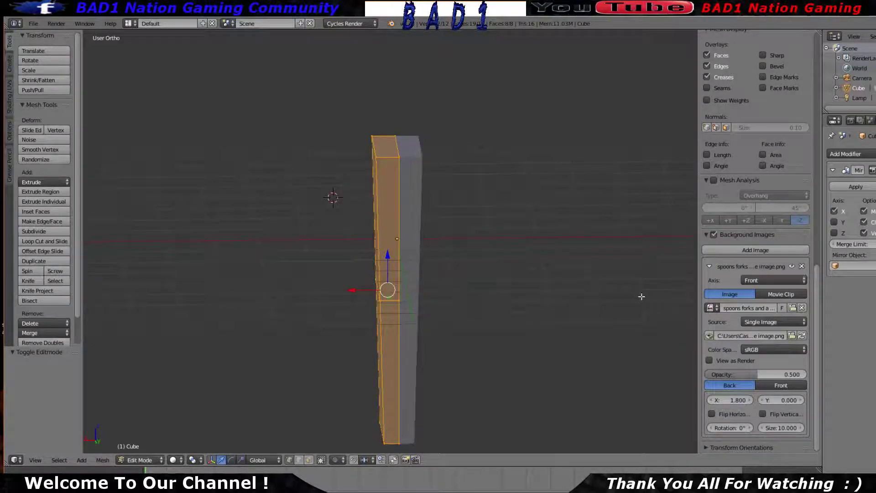
{"action": "key", "text": "KP_1"}
{"action": "scroll", "coordinate": [471, 268], "scroll_direction": "up", "scroll_amount": 3}
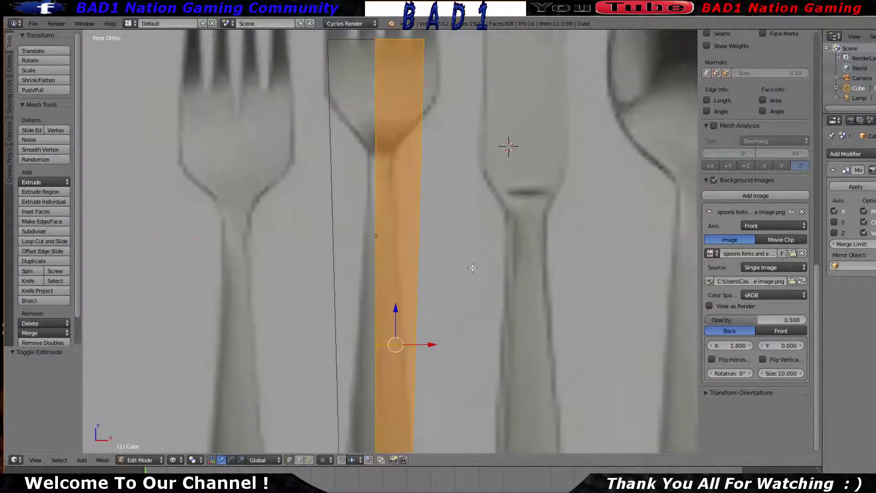
{"action": "scroll", "coordinate": [471, 269], "scroll_direction": "up", "scroll_amount": 2, "text": "shift"}
{"action": "scroll", "coordinate": [475, 279], "scroll_direction": "down", "scroll_amount": 2}
{"action": "scroll", "coordinate": [477, 326], "scroll_direction": "down", "scroll_amount": 1}
{"action": "scroll", "coordinate": [477, 326], "scroll_direction": "down", "scroll_amount": 1}
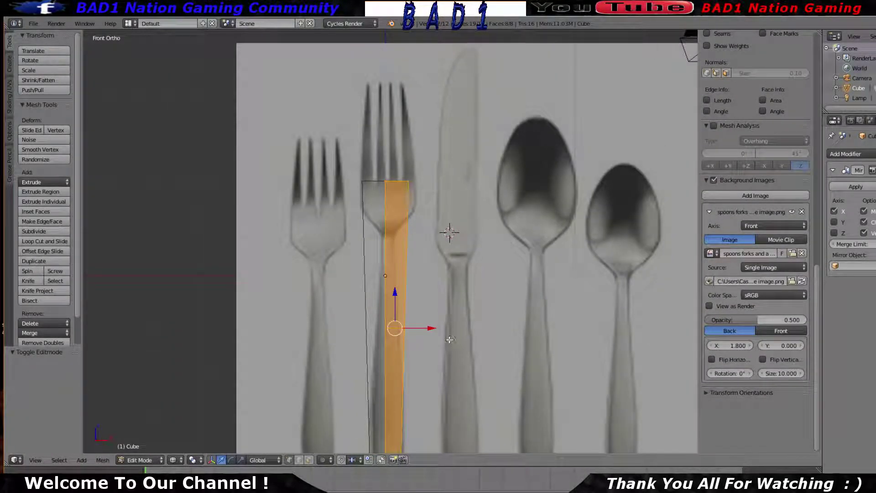
Deselect all and add two edge loops in the strip's lower and upper halves
{"action": "key", "text": "a"}
{"action": "scroll", "coordinate": [399, 299], "scroll_direction": "down", "scroll_amount": 3, "text": "shift"}
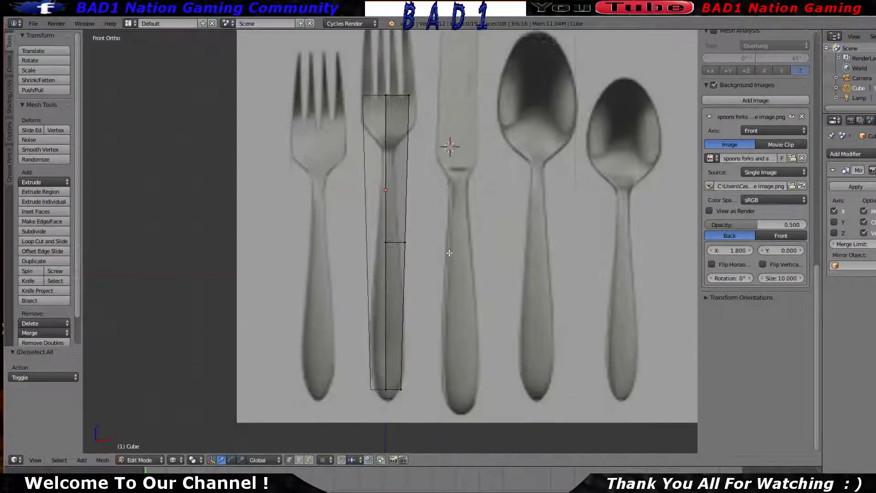
{"action": "key", "text": "ctrl+r"}
{"action": "left_click", "coordinate": [398, 306]}
{"action": "right_click", "coordinate": [397, 306]}
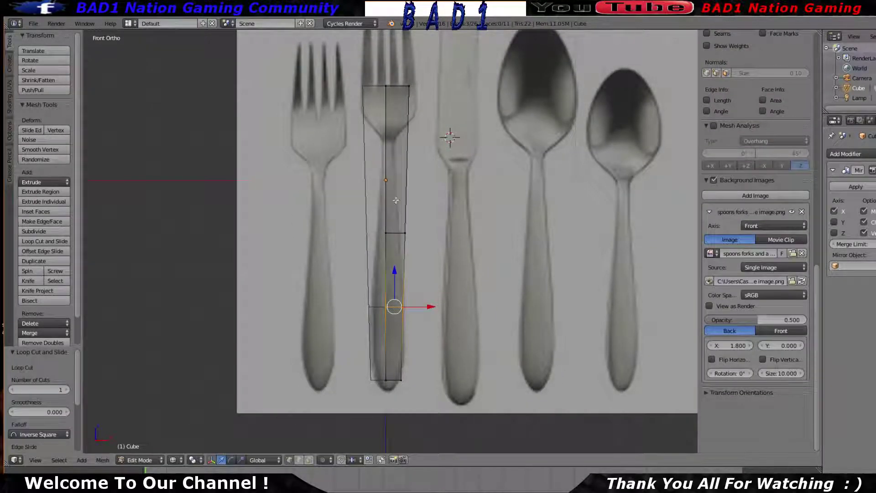
{"action": "key", "text": "ctrl+r"}
{"action": "left_click", "coordinate": [401, 184]}
{"action": "right_click", "coordinate": [401, 184]}
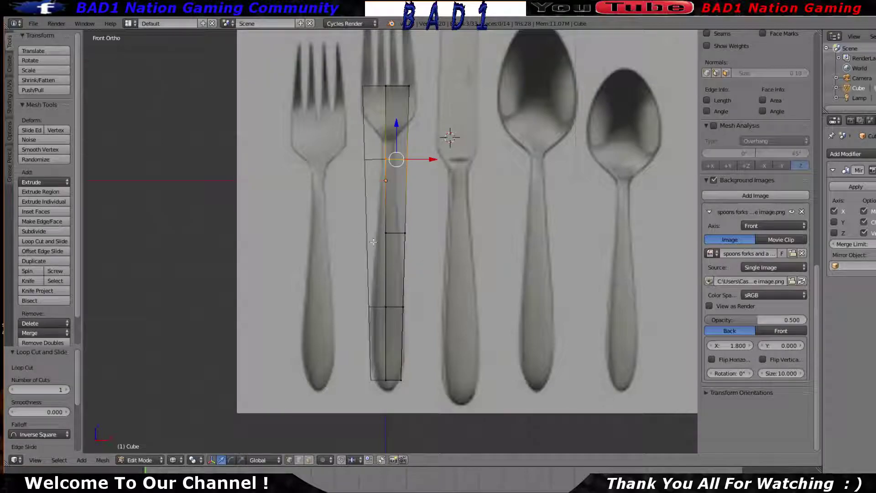
{"action": "scroll", "coordinate": [406, 278], "scroll_direction": "up", "scroll_amount": 2, "text": "shift"}
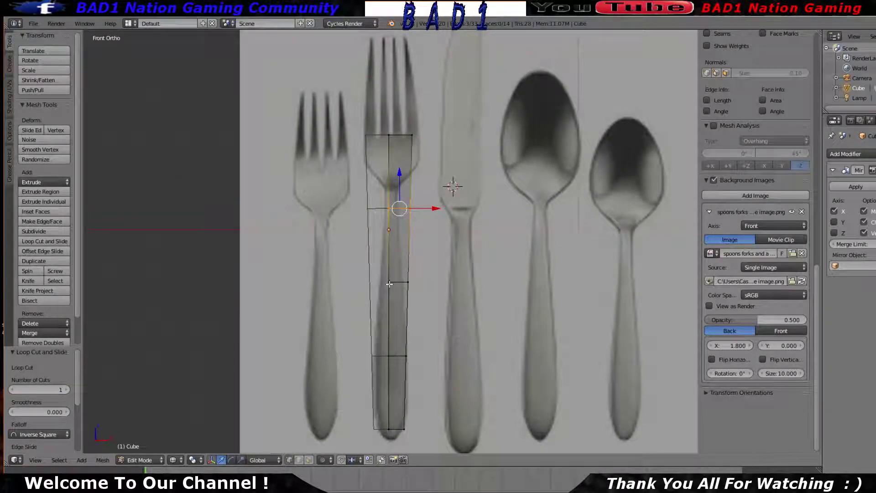
Undo back to the plain, uncut strip and return to Object Mode
{"action": "right_click", "coordinate": [389, 283]}
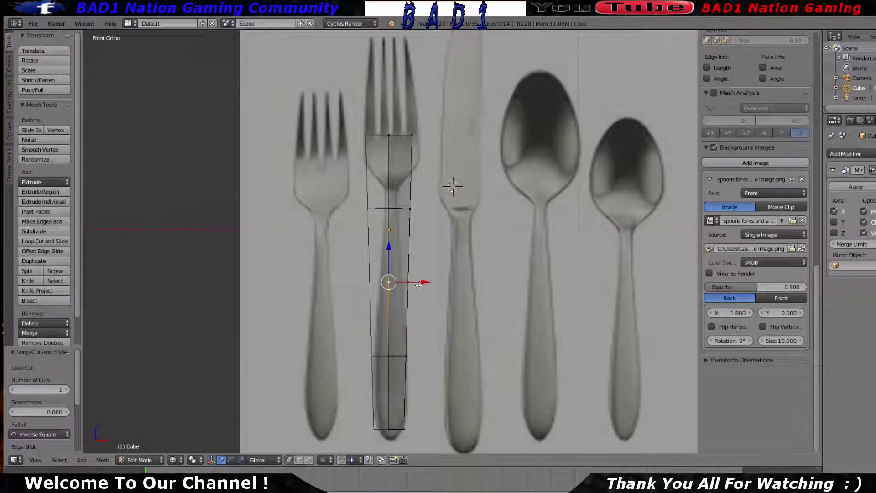
{"action": "key", "text": "ctrl+z"}
{"action": "key", "text": "ctrl+z"}
{"action": "key", "text": "ctrl+z"}
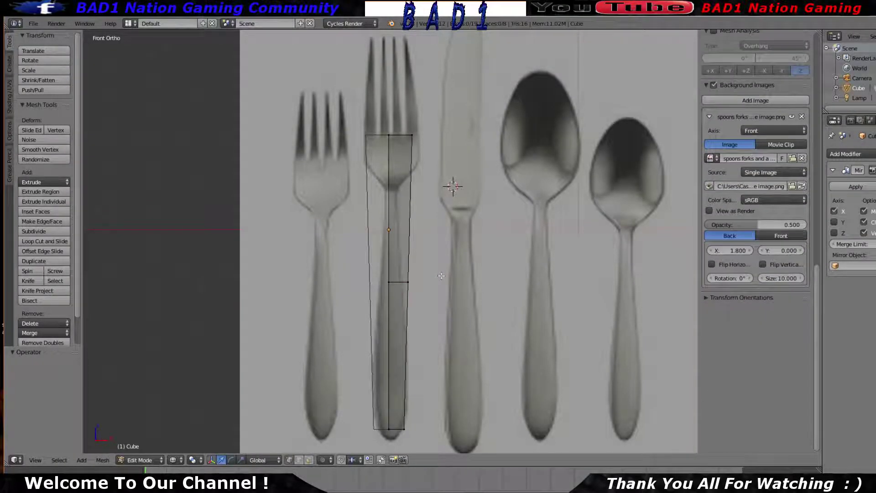
{"action": "key", "text": "ctrl+z"}
{"action": "key", "text": "ctrl+z"}
{"action": "key", "text": "ctrl+z"}
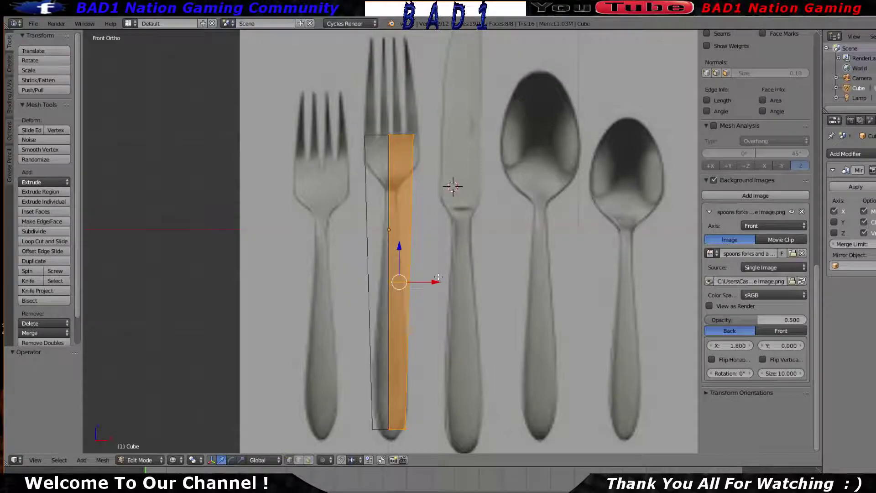
{"action": "key", "text": "ctrl+z"}
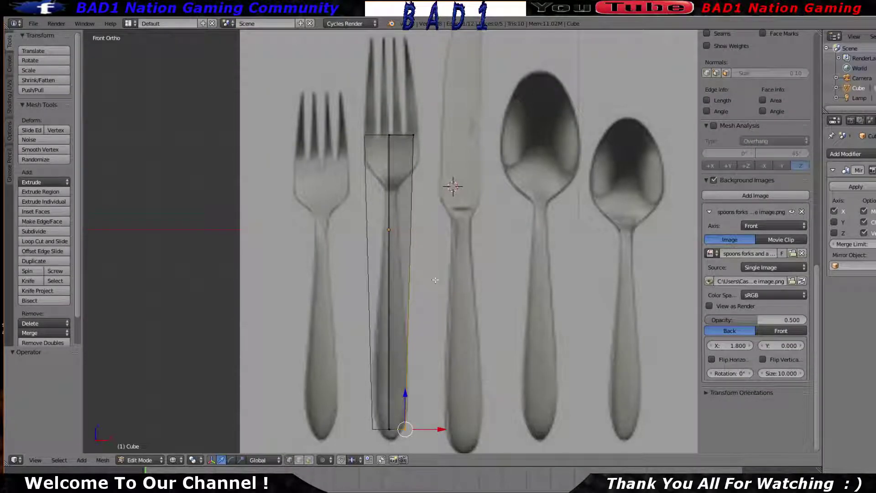
{"action": "key", "text": "ctrl+z"}
{"action": "key", "text": "Tab"}
{"action": "mouse_move", "coordinate": [435, 283]}
{"action": "middle_mouse_down"}
{"action": "mouse_move", "coordinate": [478, 324]}
{"action": "mouse_move", "coordinate": [423, 379]}
{"action": "mouse_move", "coordinate": [421, 408]}
{"action": "mouse_move", "coordinate": [451, 367]}
{"action": "mouse_move", "coordinate": [452, 306]}
{"action": "mouse_move", "coordinate": [432, 280]}
{"action": "middle_mouse_up"}
{"action": "scroll", "coordinate": [475, 321], "scroll_direction": "up", "scroll_amount": 2}
{"action": "scroll", "coordinate": [475, 325], "scroll_direction": "down", "scroll_amount": 3}
Select the whole mesh in Edit Mode and shift it -0.0248 along X
{"action": "key", "text": "Tab"}
{"action": "scroll", "coordinate": [451, 305], "scroll_direction": "up", "scroll_amount": 3}
{"action": "key", "text": "z"}
{"action": "scroll", "coordinate": [432, 280], "scroll_direction": "down", "scroll_amount": 3}
{"action": "key", "text": "a"}
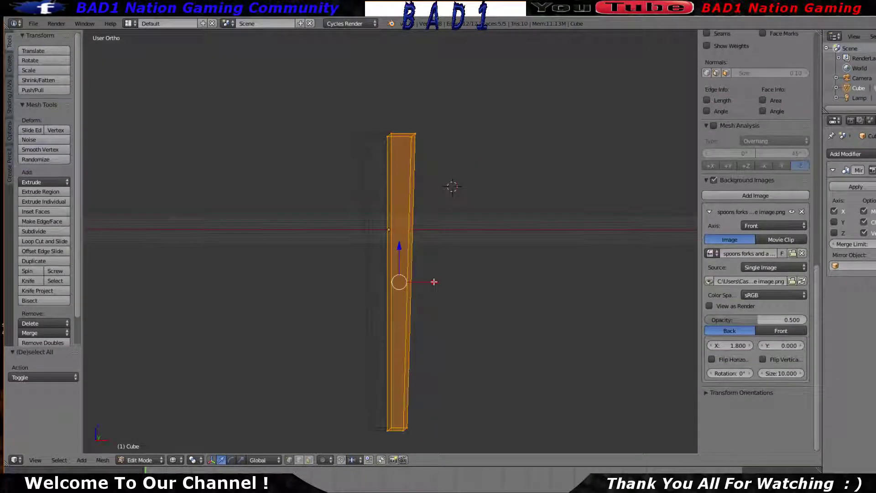
{"action": "key", "text": "z"}
{"action": "scroll", "coordinate": [449, 310], "scroll_direction": "up", "scroll_amount": 3}
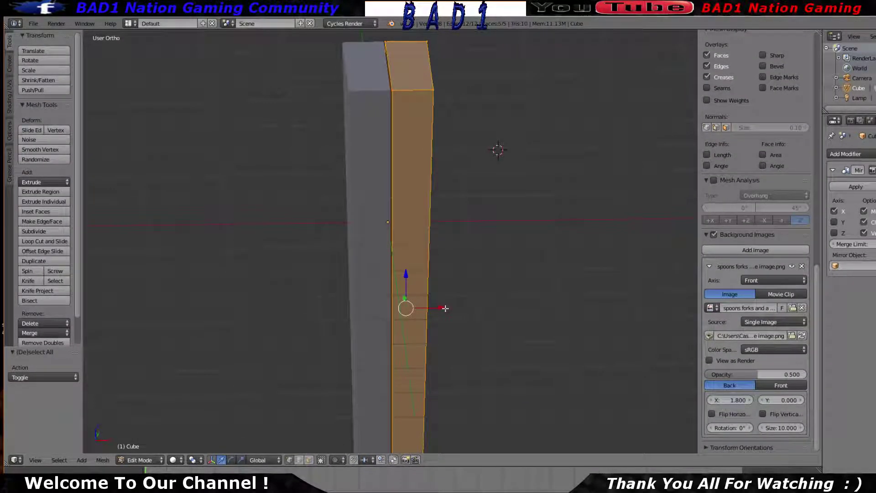
{"action": "left_click_drag", "start_coordinate": [446, 309], "coordinate": [445, 307]}
{"action": "scroll", "coordinate": [445, 307], "scroll_direction": "down", "scroll_amount": 3}
Return to Object Mode and orbit slightly around the pillar in solid shading
{"action": "key", "text": "Tab"}
{"action": "key", "text": "z"}
{"action": "scroll", "coordinate": [445, 306], "scroll_direction": "up", "scroll_amount": 3}
{"action": "key", "text": "z"}
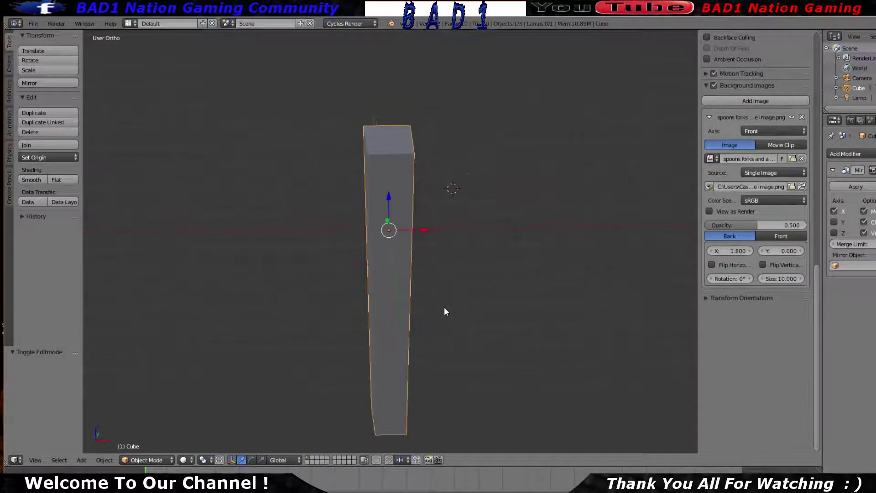
{"action": "middle_click_drag", "start_coordinate": [446, 312], "coordinate": [453, 292]}
In front view over the reference image, select the strip's right half in Edit Mode for a loop cut
{"action": "key", "text": "KP_1"}
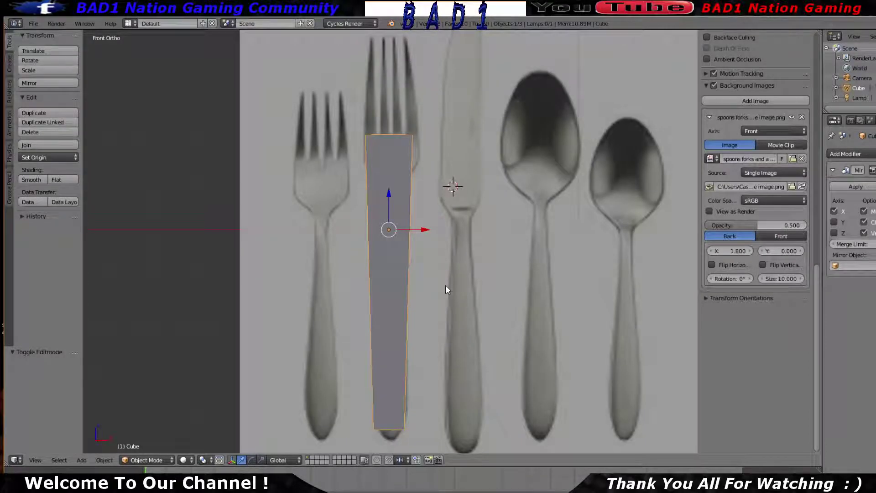
{"action": "key", "text": "Tab"}
{"action": "scroll", "coordinate": [445, 290], "scroll_direction": "down", "scroll_amount": 3}
{"action": "scroll", "coordinate": [445, 289], "scroll_direction": "up", "scroll_amount": 3}
{"action": "right_click", "coordinate": [400, 304]}
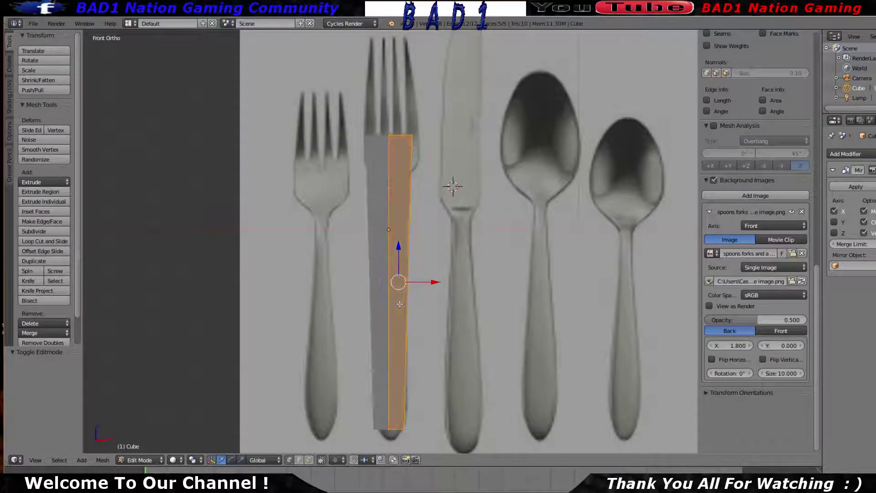
{"action": "scroll", "coordinate": [400, 305], "scroll_direction": "up", "scroll_amount": 2}
{"action": "scroll", "coordinate": [438, 274], "scroll_direction": "down", "scroll_amount": 5, "text": "shift"}
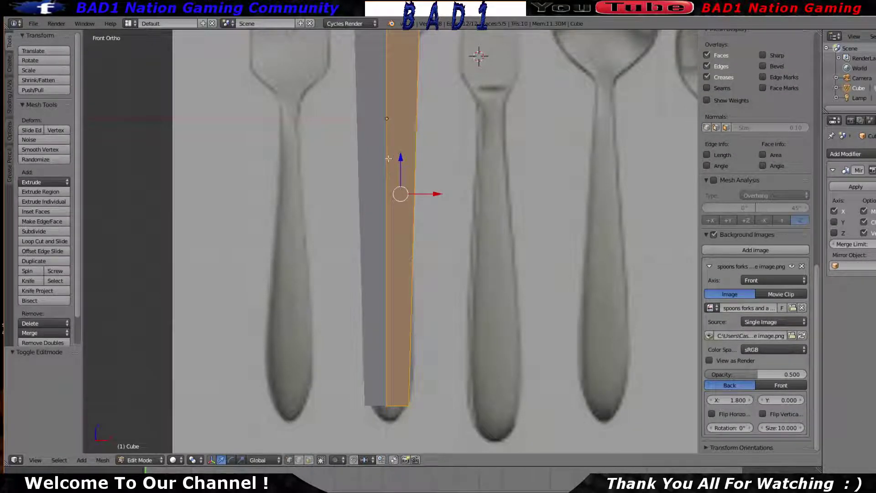
{"action": "scroll", "coordinate": [400, 181], "scroll_direction": "up", "scroll_amount": 2}
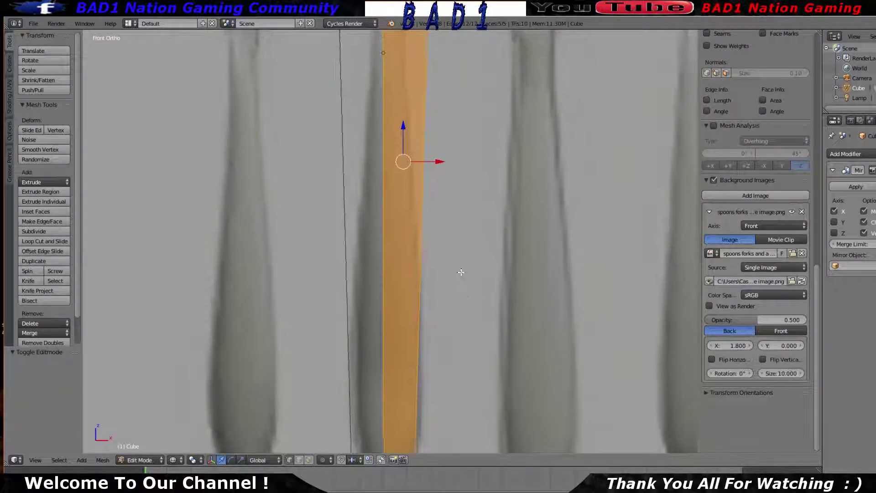
{"action": "scroll", "coordinate": [447, 296], "scroll_direction": "down", "scroll_amount": 4}
{"action": "scroll", "coordinate": [448, 295], "scroll_direction": "up", "scroll_amount": 2}
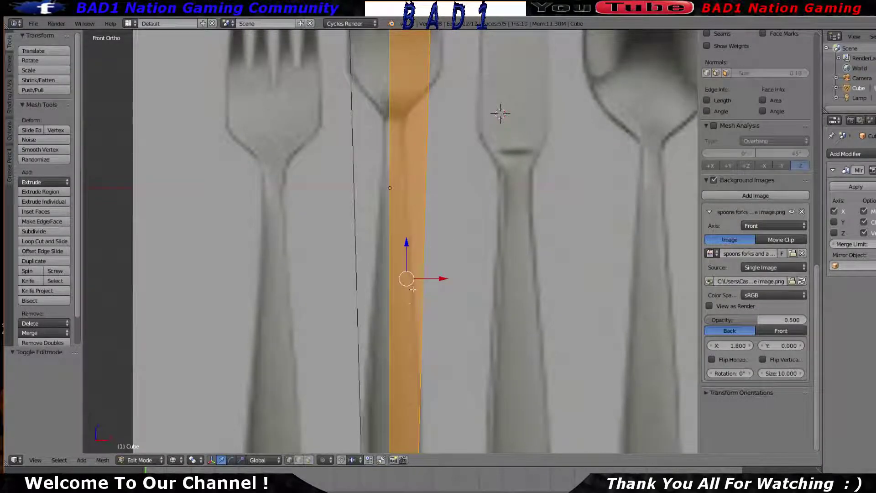
{"action": "key", "text": "ctrl+r"}
Add centred edge loops across the middle, upper and lower parts of the strip
{"action": "left_click", "coordinate": [404, 264]}
{"action": "right_click", "coordinate": [404, 264]}
{"action": "scroll", "coordinate": [411, 269], "scroll_direction": "down", "scroll_amount": 1}
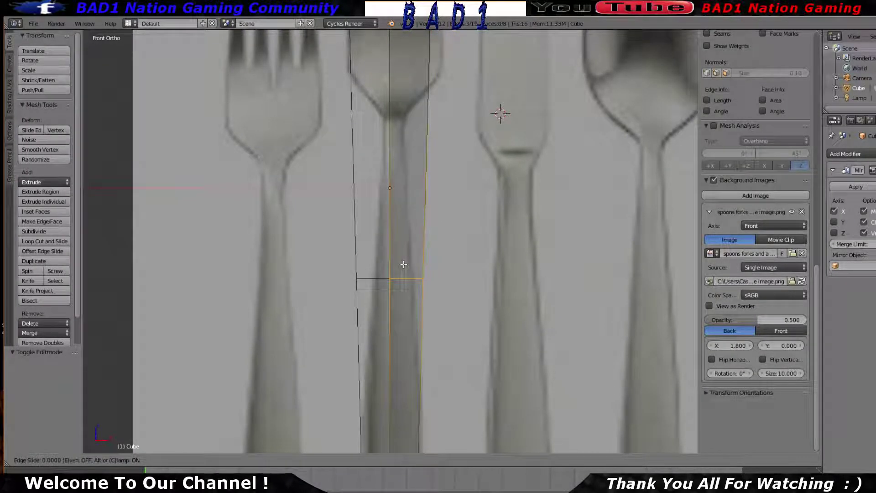
{"action": "key", "text": "ctrl+r"}
{"action": "left_click", "coordinate": [390, 174]}
{"action": "right_click", "coordinate": [390, 174]}
{"action": "key", "text": "ctrl+r"}
{"action": "left_click", "coordinate": [402, 339]}
{"action": "right_click", "coordinate": [402, 339]}
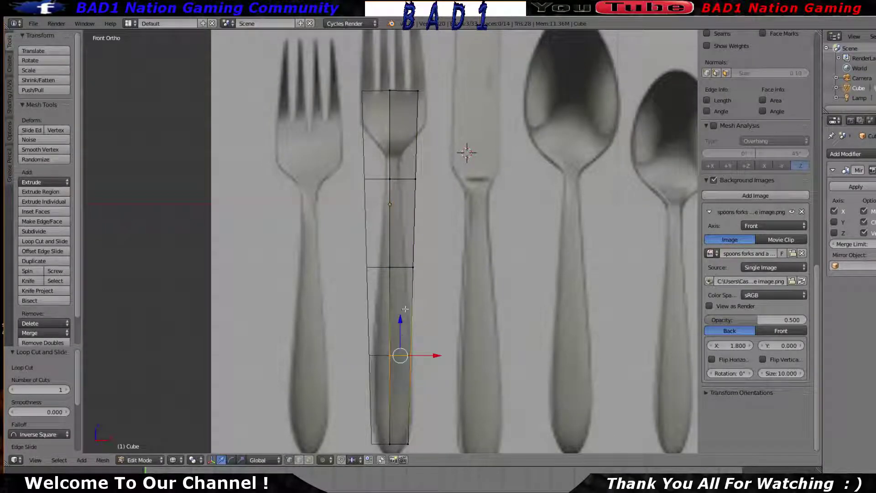
{"action": "middle_click_drag", "start_coordinate": [466, 255], "coordinate": [450, 153], "text": "shift"}
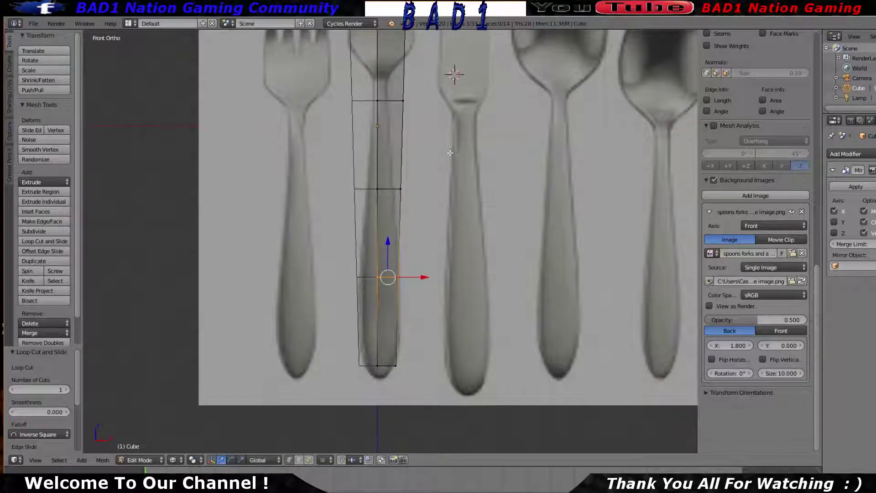
{"action": "key", "text": "ctrl+r"}
{"action": "left_click", "coordinate": [382, 332]}
{"action": "right_click", "coordinate": [382, 332]}
Add three more centred edge loops further up the strip toward the fork head
{"action": "middle_click_drag", "start_coordinate": [435, 328], "coordinate": [443, 421], "text": "shift"}
{"action": "key", "text": "ctrl+r"}
{"action": "left_click", "coordinate": [398, 315]}
{"action": "right_click", "coordinate": [398, 315]}
{"action": "key", "text": "ctrl+r"}
{"action": "left_click", "coordinate": [402, 255]}
{"action": "right_click", "coordinate": [402, 255]}
{"action": "key", "text": "ctrl+r"}
{"action": "left_click", "coordinate": [402, 170]}
{"action": "right_click", "coordinate": [401, 170]}
{"action": "middle_click_drag", "start_coordinate": [402, 170], "coordinate": [427, 238], "text": "shift"}
{"action": "scroll", "coordinate": [465, 193], "scroll_direction": "up", "scroll_amount": 3}
Select the strip's top-right corner vertex and nudge it toward the fork edge
{"action": "key", "text": "a"}
{"action": "right_click", "coordinate": [405, 205]}
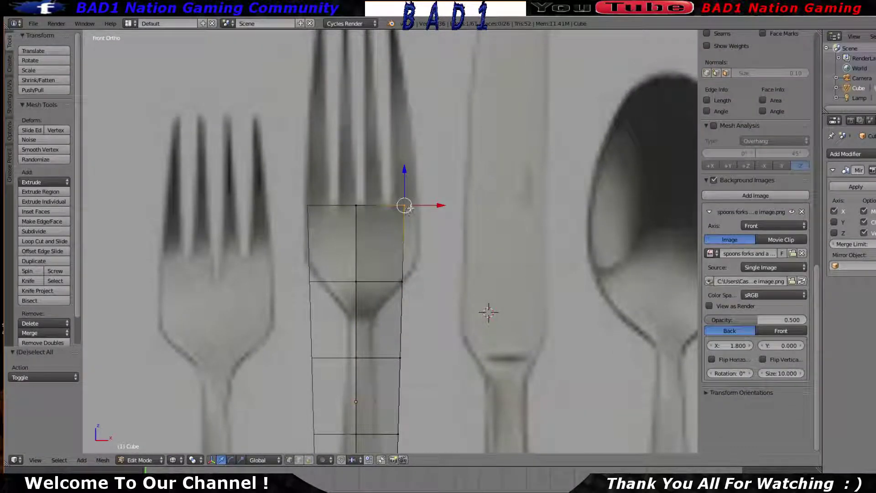
{"action": "key", "text": "g"}
{"action": "left_click", "coordinate": [411, 207]}
{"action": "left_click_drag", "start_coordinate": [436, 208], "coordinate": [439, 207]}
Undo the vertex move and set the cutlery reference image's X offset to 1.760
{"action": "scroll", "coordinate": [389, 146], "scroll_direction": "down", "scroll_amount": 2}
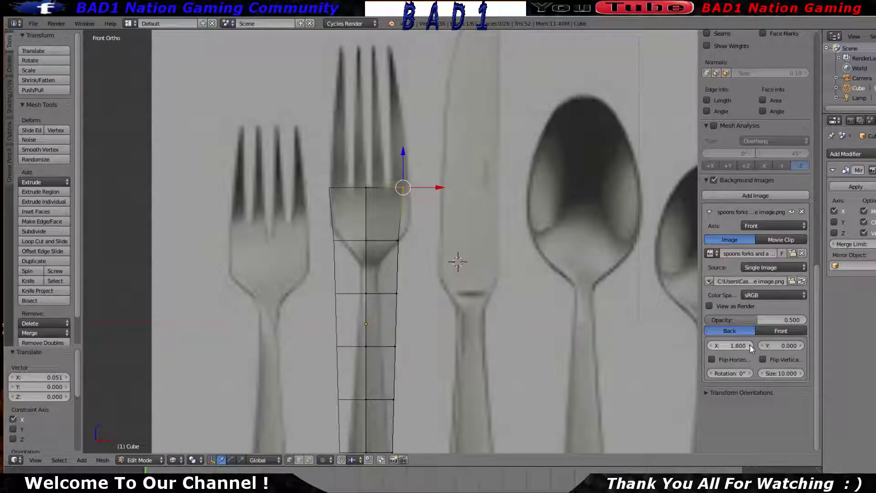
{"action": "left_click_drag", "start_coordinate": [730, 345], "coordinate": [712, 345]}
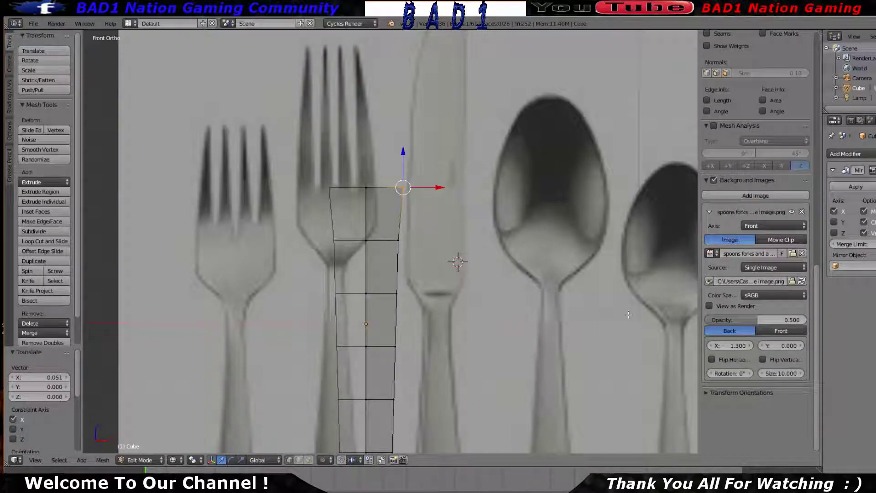
{"action": "key", "text": "ctrl+z"}
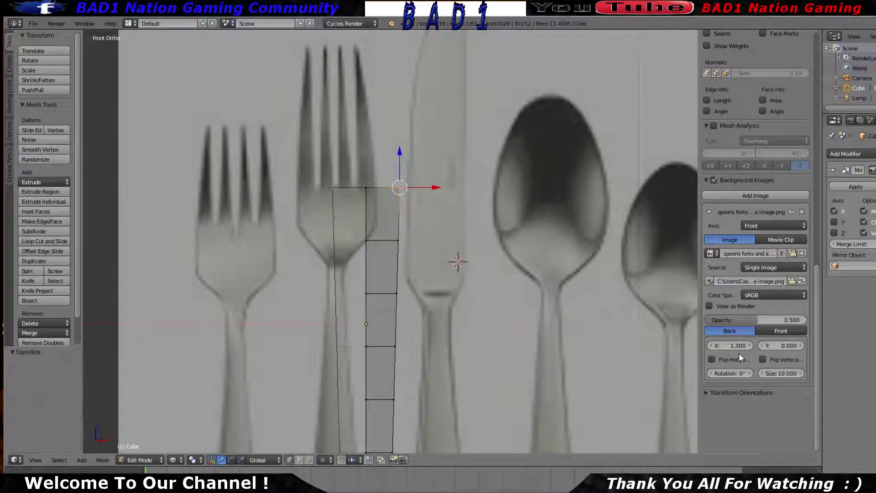
{"action": "scroll", "coordinate": [733, 345], "scroll_direction": "down", "scroll_amount": 5}
{"action": "key", "text": "ctrl+z"}
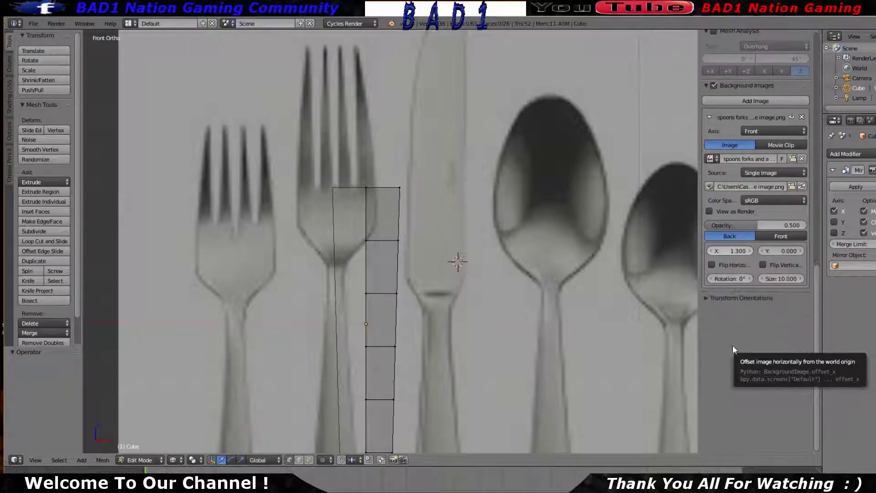
{"action": "scroll", "coordinate": [735, 266], "scroll_direction": "up", "scroll_amount": 5}
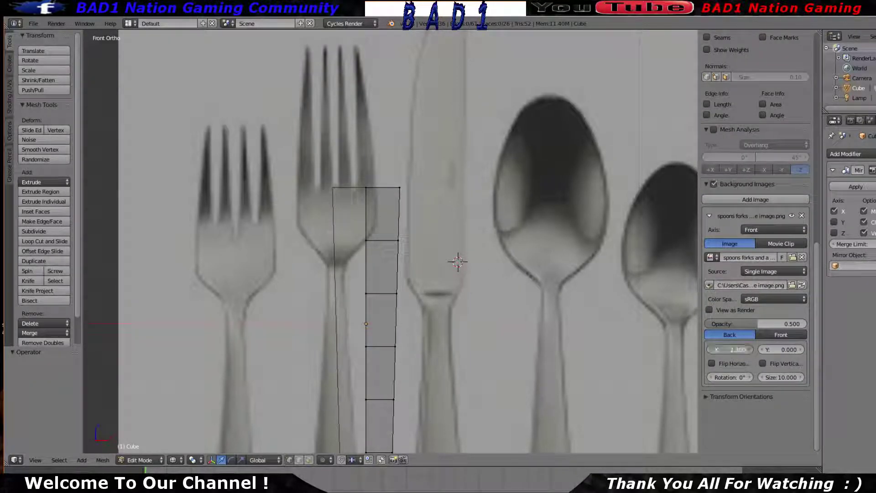
{"action": "mouse_move", "coordinate": [730, 352]}
{"action": "left_mouse_down"}
{"action": "mouse_move", "coordinate": [746, 352]}
{"action": "mouse_move", "coordinate": [736, 352]}
{"action": "left_mouse_up"}
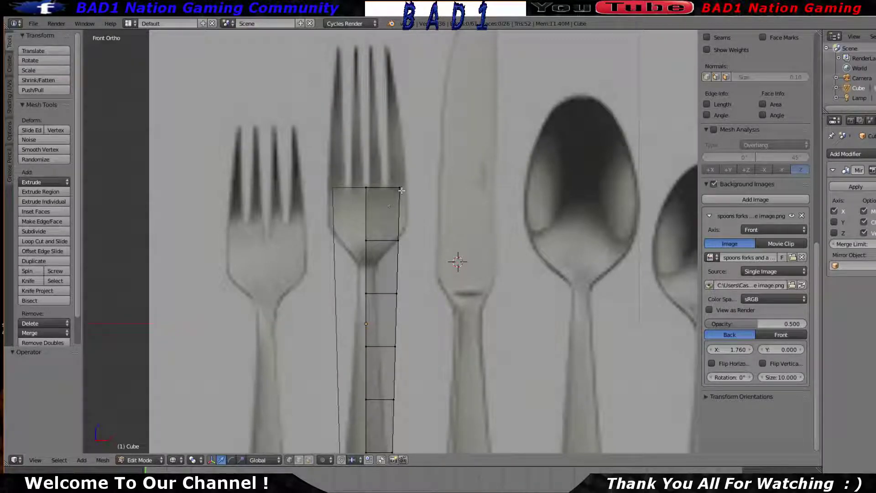
Slide the vertex beside the fork neck along X onto the reference fork's edge
{"action": "key", "text": "a"}
{"action": "scroll", "coordinate": [433, 276], "scroll_direction": "down", "scroll_amount": 3}
{"action": "middle_click_drag", "start_coordinate": [433, 347], "coordinate": [433, 255], "text": "shift"}
{"action": "scroll", "coordinate": [433, 275], "scroll_direction": "up", "scroll_amount": 3}
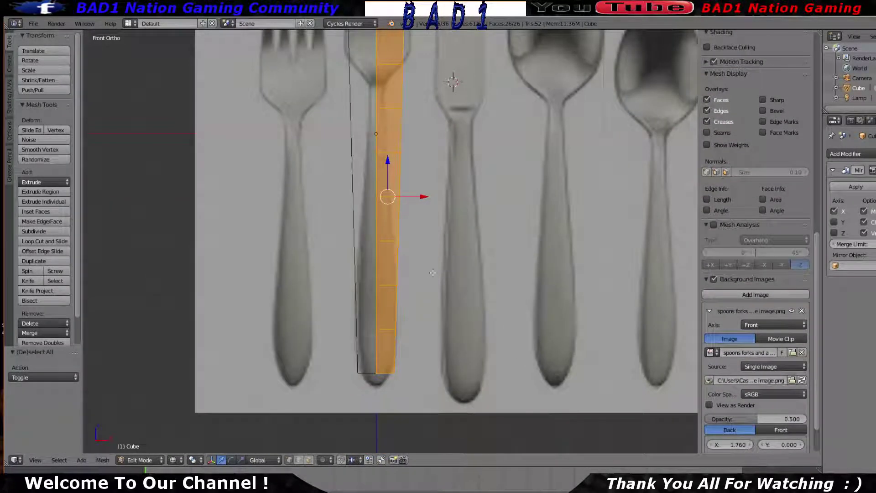
{"action": "middle_click_drag", "start_coordinate": [421, 348], "coordinate": [418, 265], "text": "shift"}
{"action": "scroll", "coordinate": [417, 265], "scroll_direction": "up", "scroll_amount": 3}
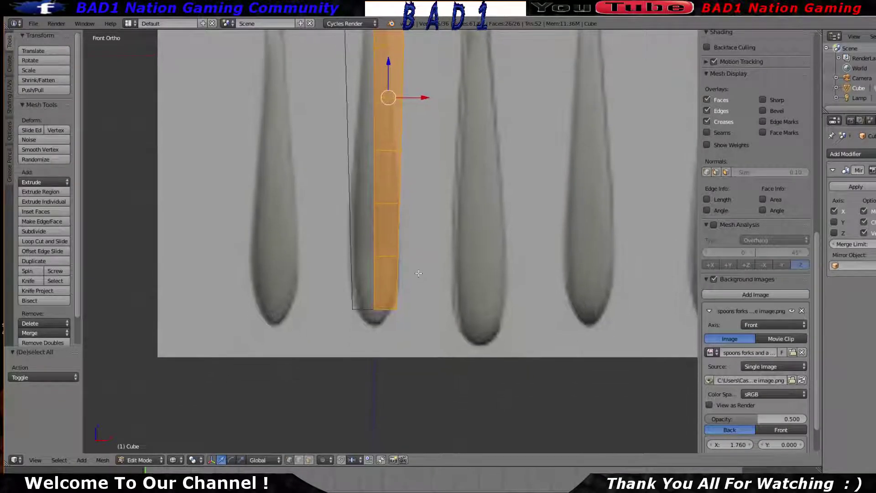
{"action": "key", "text": "a"}
{"action": "scroll", "coordinate": [426, 178], "scroll_direction": "down", "scroll_amount": 1}
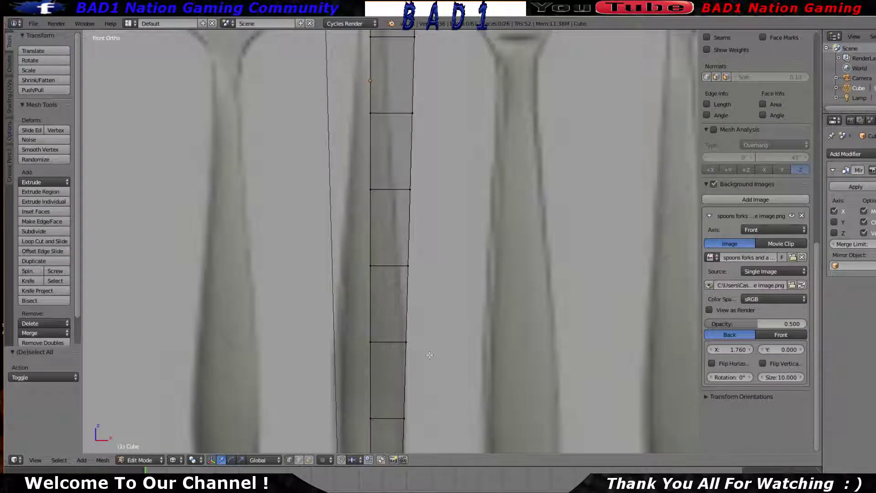
{"action": "middle_click_drag", "start_coordinate": [426, 179], "coordinate": [416, 259], "text": "shift"}
{"action": "left_click", "coordinate": [406, 267]}
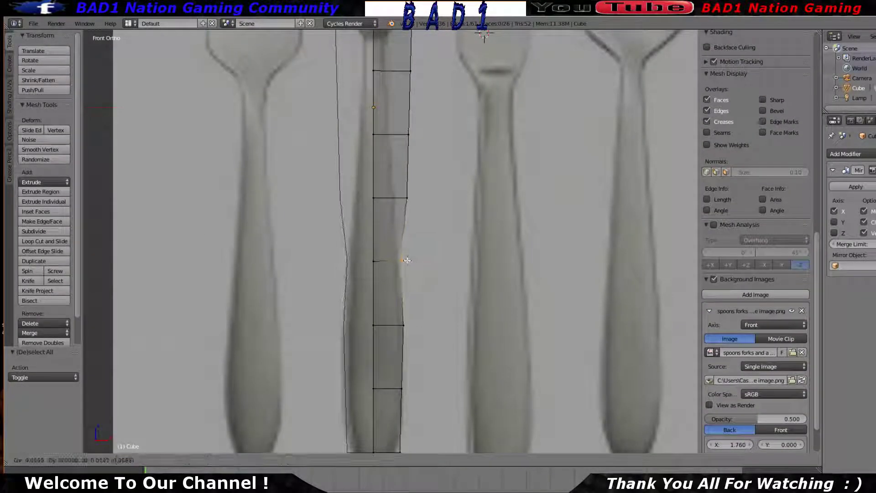
{"action": "key", "text": "g"}
{"action": "key", "text": "x"}
{"action": "left_click", "coordinate": [411, 261]}
Move the next two outline vertices along X against the reference fork edge
{"action": "middle_click_drag", "start_coordinate": [407, 199], "coordinate": [405, 272], "text": "shift"}
{"action": "key", "text": "a"}
{"action": "key", "text": "c"}
{"action": "left_click", "coordinate": [406, 272]}
{"action": "key", "text": "g"}
{"action": "key", "text": "x"}
{"action": "left_click", "coordinate": [416, 271]}
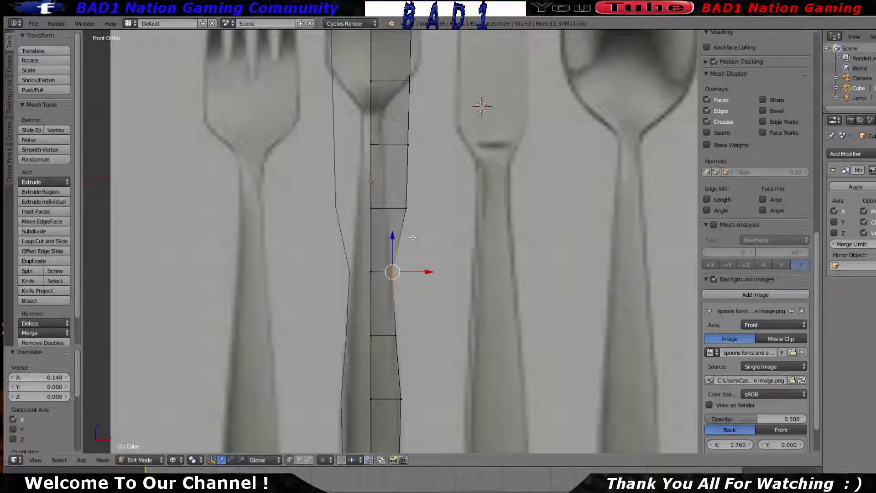
{"action": "middle_click_drag", "start_coordinate": [416, 208], "coordinate": [419, 278], "text": "shift"}
{"action": "key", "text": "g"}
{"action": "key", "text": "x"}
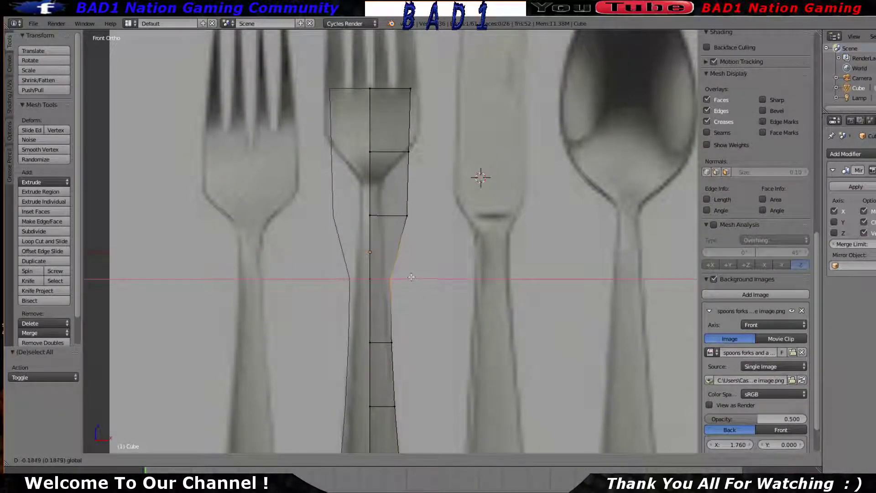
{"action": "left_click", "coordinate": [408, 275]}
Pull the fork-neck vertex inward along X to narrow the neck
{"action": "middle_click_drag", "start_coordinate": [407, 259], "coordinate": [406, 310], "text": "shift"}
{"action": "key", "text": "a"}
{"action": "right_click", "coordinate": [406, 269]}
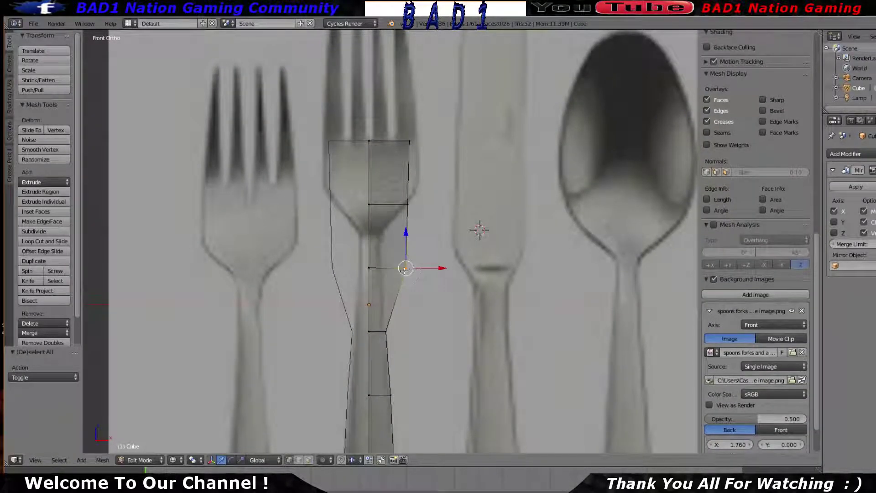
{"action": "key", "text": "g"}
{"action": "key", "text": "x"}
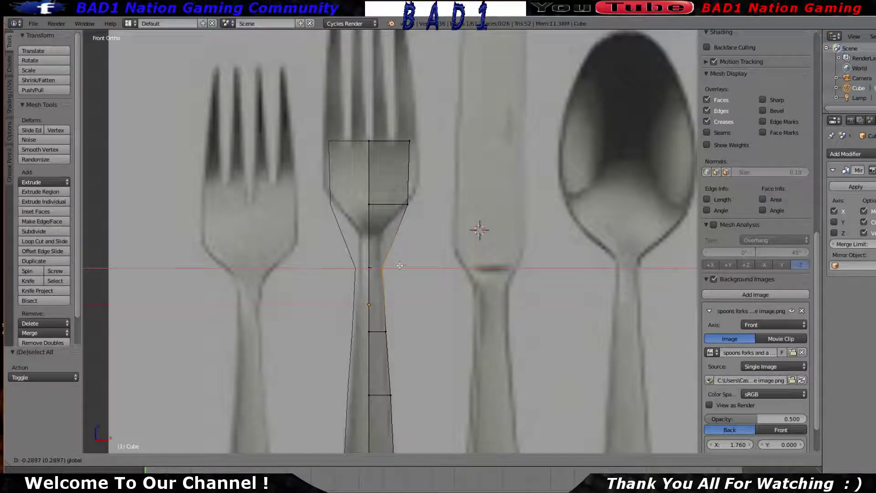
{"action": "left_click", "coordinate": [400, 266]}
Move the top corner vertex along X onto the widening fork head edge
{"action": "middle_click_drag", "start_coordinate": [402, 215], "coordinate": [406, 272], "text": "shift"}
{"action": "key", "text": "a"}
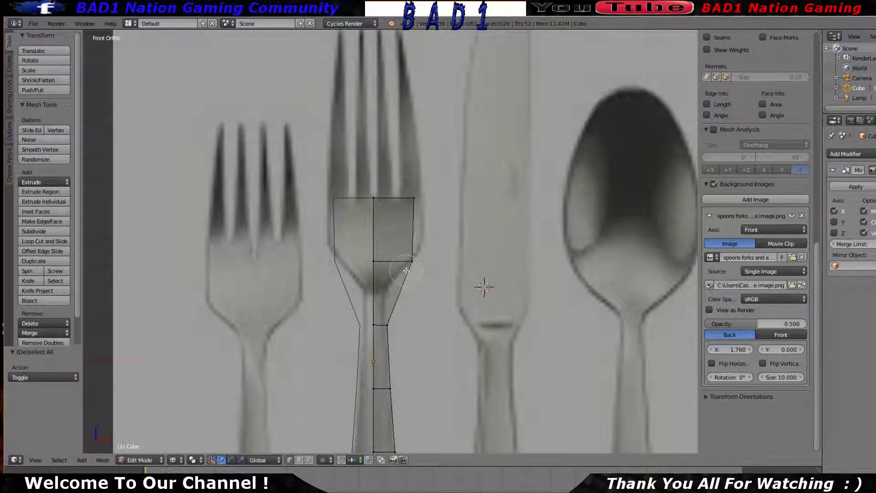
{"action": "right_click", "coordinate": [420, 263]}
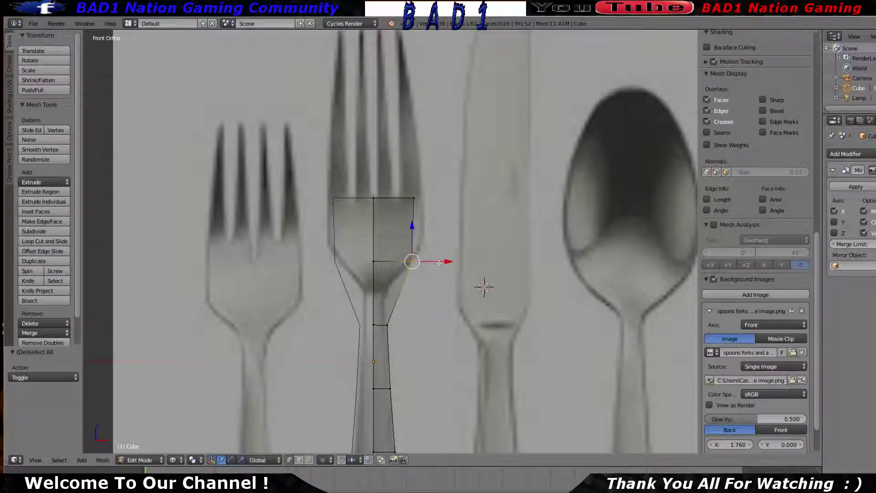
{"action": "key", "text": "a"}
{"action": "key", "text": "c"}
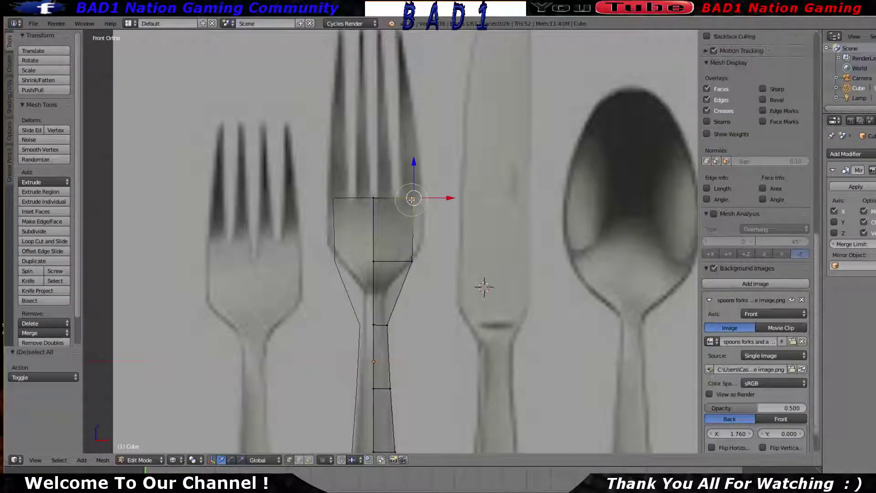
{"action": "key", "text": "g"}
{"action": "key", "text": "x"}
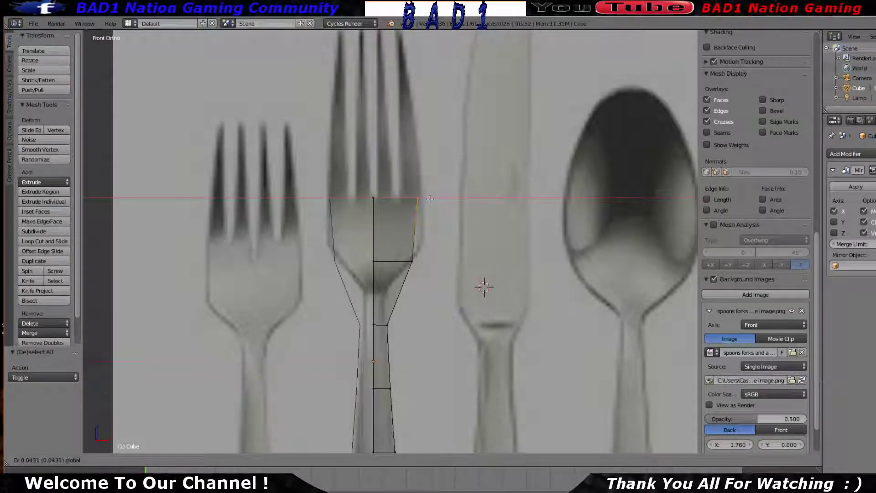
{"action": "left_click", "coordinate": [430, 199]}
Add a centred edge loop and shift its outer vertex along X to narrow the neck
{"action": "middle_click_drag", "start_coordinate": [431, 199], "coordinate": [442, 141], "text": "shift"}
{"action": "scroll", "coordinate": [756, 274], "scroll_direction": "down", "scroll_amount": 5}
{"action": "key", "text": "ctrl+r"}
{"action": "left_click", "coordinate": [410, 249]}
{"action": "right_click", "coordinate": [410, 249]}
{"action": "key", "text": "a"}
{"action": "right_click", "coordinate": [412, 236]}
{"action": "key", "text": "g"}
{"action": "key", "text": "x"}
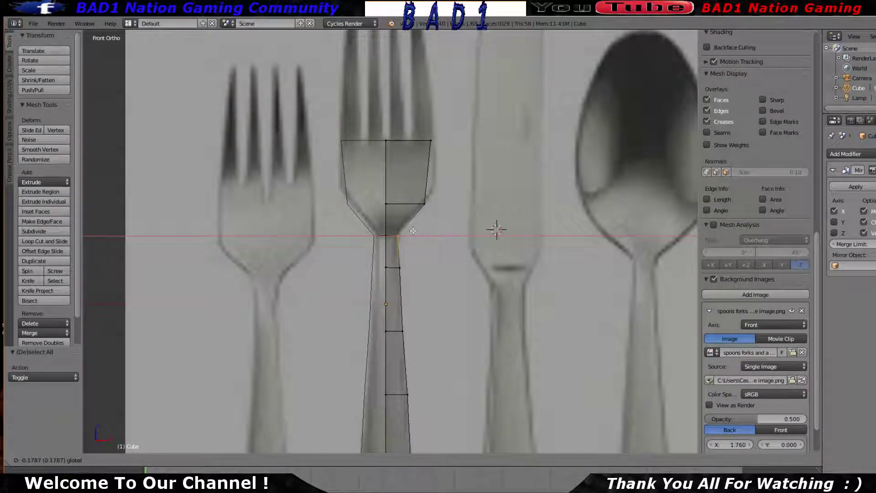
{"action": "left_click", "coordinate": [413, 231]}
Pan toward the handle ends and toggle Edit Mode off and on to check the outline
{"action": "scroll", "coordinate": [413, 231], "scroll_direction": "down", "scroll_amount": 1}
{"action": "middle_click_drag", "start_coordinate": [413, 231], "coordinate": [428, 192], "text": "shift"}
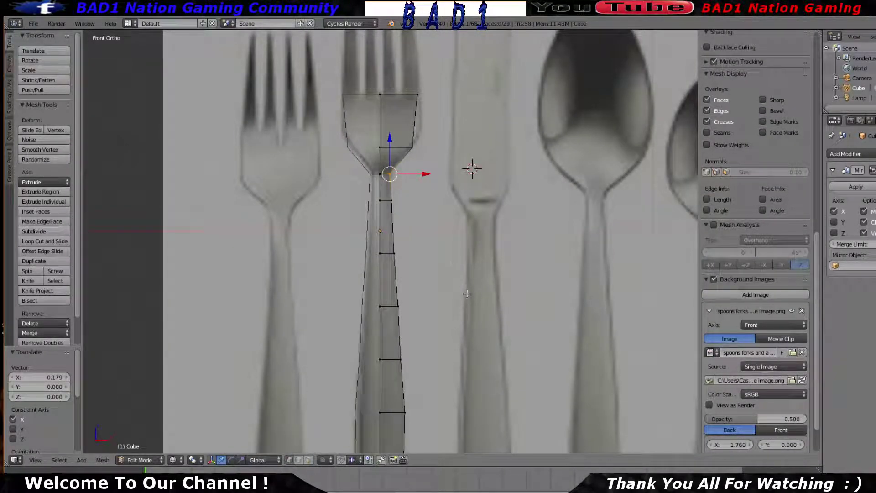
{"action": "scroll", "coordinate": [469, 295], "scroll_direction": "down", "scroll_amount": 5}
{"action": "scroll", "coordinate": [469, 295], "scroll_direction": "up", "scroll_amount": 5}
{"action": "middle_click_drag", "start_coordinate": [469, 296], "coordinate": [446, 233], "text": "shift"}
{"action": "key", "text": "Tab"}
{"action": "scroll", "coordinate": [440, 245], "scroll_direction": "down", "scroll_amount": 5}
{"action": "key", "text": "Tab"}
{"action": "scroll", "coordinate": [446, 231], "scroll_direction": "up", "scroll_amount": 6}
Select the bottom face of the fork handle using see-through front view
{"action": "key", "text": "KP_1"}
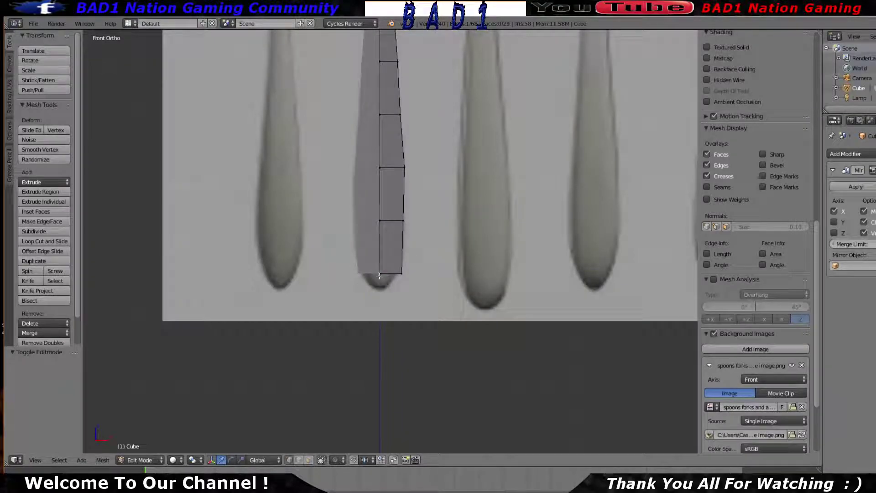
{"action": "key", "text": "z"}
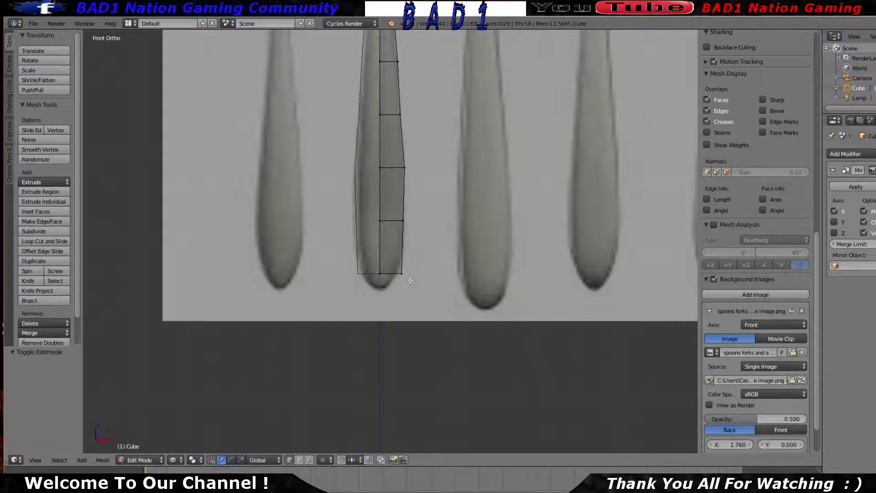
{"action": "scroll", "coordinate": [372, 284], "scroll_direction": "up", "scroll_amount": 3}
{"action": "middle_click_drag", "start_coordinate": [446, 289], "coordinate": [347, 322]}
{"action": "key", "text": "a"}
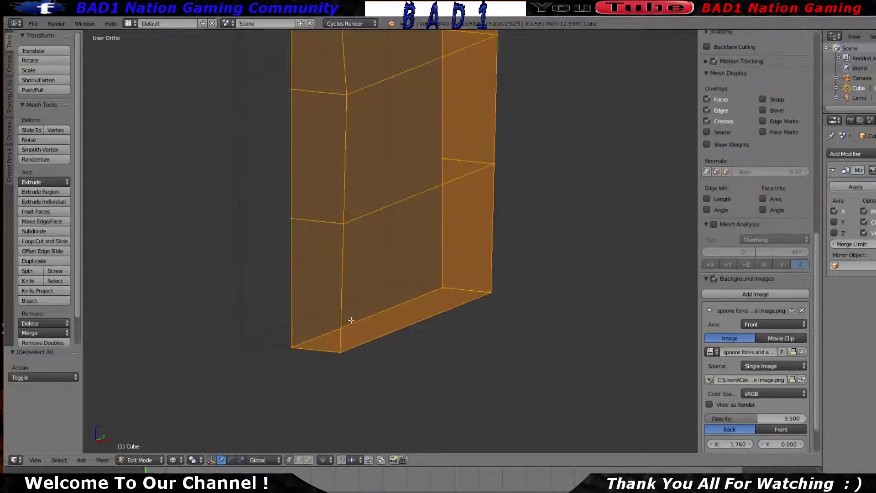
{"action": "key", "text": "a"}
{"action": "key", "text": "c"}
{"action": "mouse_move", "coordinate": [332, 354]}
{"action": "left_mouse_down"}
{"action": "mouse_move", "coordinate": [449, 311]}
{"action": "mouse_move", "coordinate": [463, 299]}
{"action": "mouse_move", "coordinate": [452, 283]}
{"action": "mouse_move", "coordinate": [477, 297]}
{"action": "left_mouse_up"}
{"action": "key", "text": "Escape"}
{"action": "mouse_move", "coordinate": [468, 307]}
{"action": "middle_mouse_down"}
{"action": "mouse_move", "coordinate": [527, 221]}
{"action": "mouse_move", "coordinate": [503, 284]}
{"action": "middle_mouse_up"}
{"action": "key", "text": "z"}
{"action": "key", "text": "z"}
{"action": "key", "text": "KP_1"}
{"action": "scroll", "coordinate": [436, 286], "scroll_direction": "up", "scroll_amount": 1}
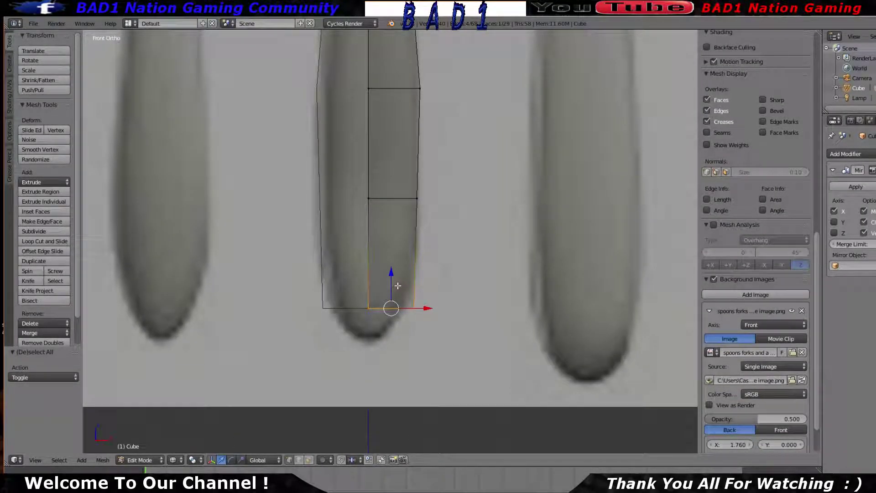
Extrude the handle end 0.207 down and scale it along X into a narrow tip
{"action": "key", "text": "e"}
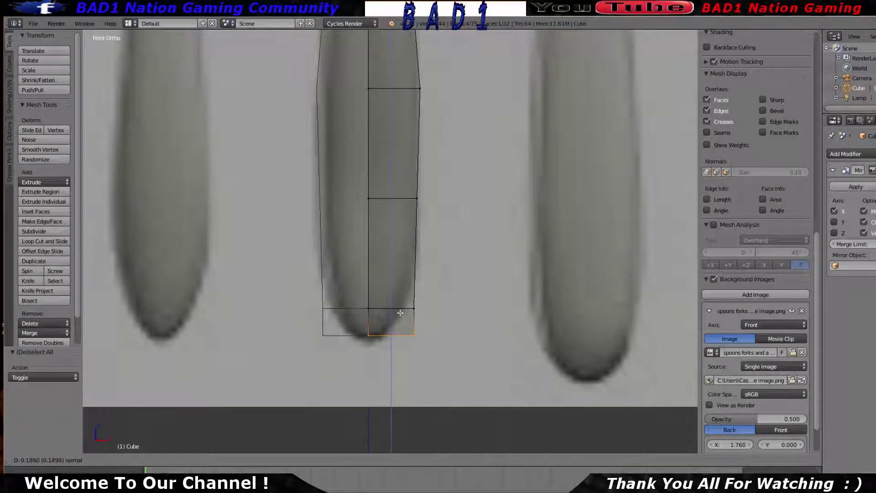
{"action": "left_click", "coordinate": [401, 314]}
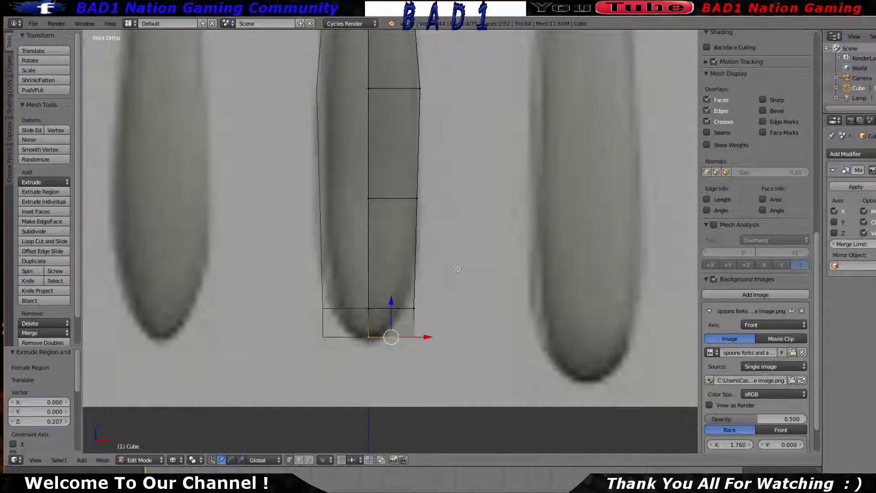
{"action": "key", "text": "s"}
{"action": "key", "text": "x"}
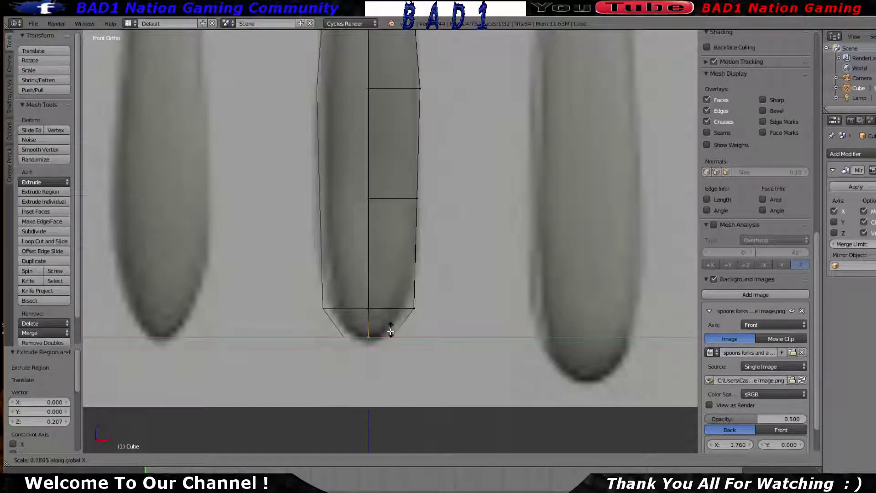
{"action": "left_click", "coordinate": [384, 334]}
{"action": "key", "text": "s"}
{"action": "key", "text": "x"}
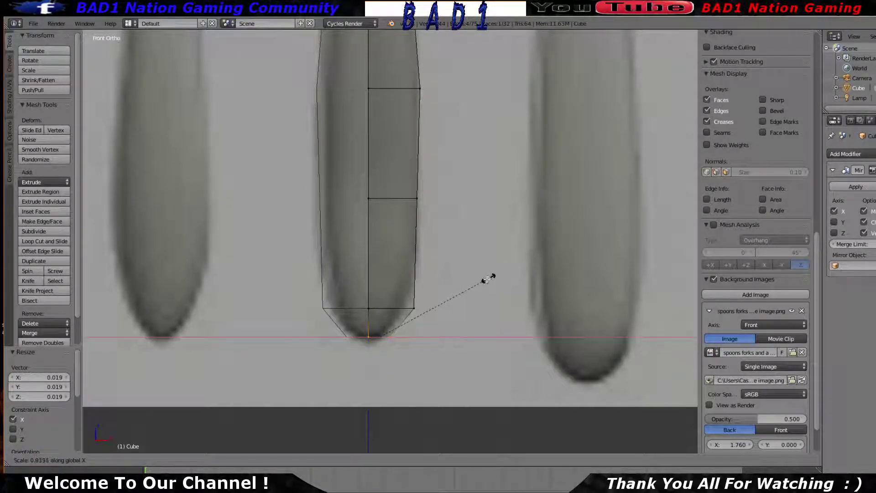
{"action": "left_click", "coordinate": [397, 324]}
Inspect the whole fork mesh from Object Mode, then return to Edit Mode front view
{"action": "key", "text": "Tab"}
{"action": "scroll", "coordinate": [525, 239], "scroll_direction": "down", "scroll_amount": 3}
{"action": "middle_click_drag", "start_coordinate": [525, 239], "coordinate": [459, 220]}
{"action": "scroll", "coordinate": [460, 221], "scroll_direction": "down", "scroll_amount": 2}
{"action": "middle_click_drag", "start_coordinate": [470, 146], "coordinate": [420, 253], "text": "shift"}
{"action": "key", "text": "Tab"}
{"action": "scroll", "coordinate": [443, 240], "scroll_direction": "down", "scroll_amount": 3}
{"action": "scroll", "coordinate": [421, 255], "scroll_direction": "up", "scroll_amount": 2}
{"action": "key", "text": "KP_1"}
In side view, select the right column of vertices and try a move, then cancel it
{"action": "key", "text": "KP_3"}
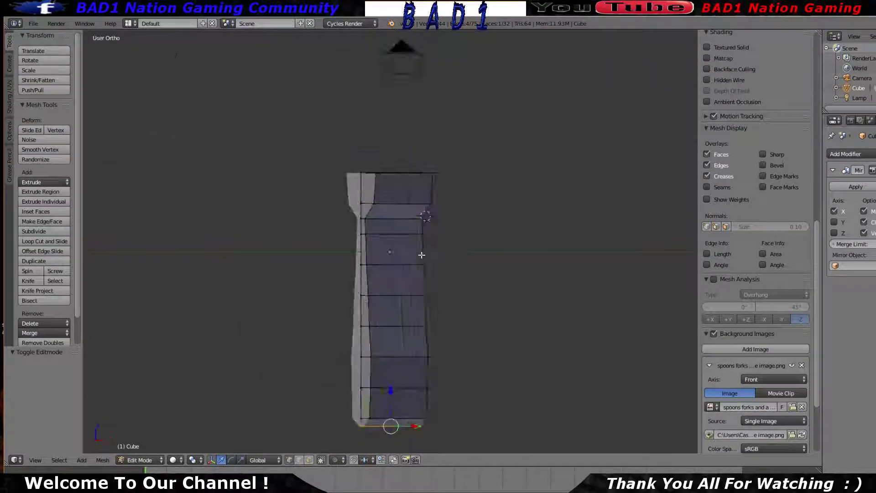
{"action": "key", "text": "a"}
{"action": "key", "text": "a"}
{"action": "key", "text": "a"}
{"action": "key", "text": "a"}
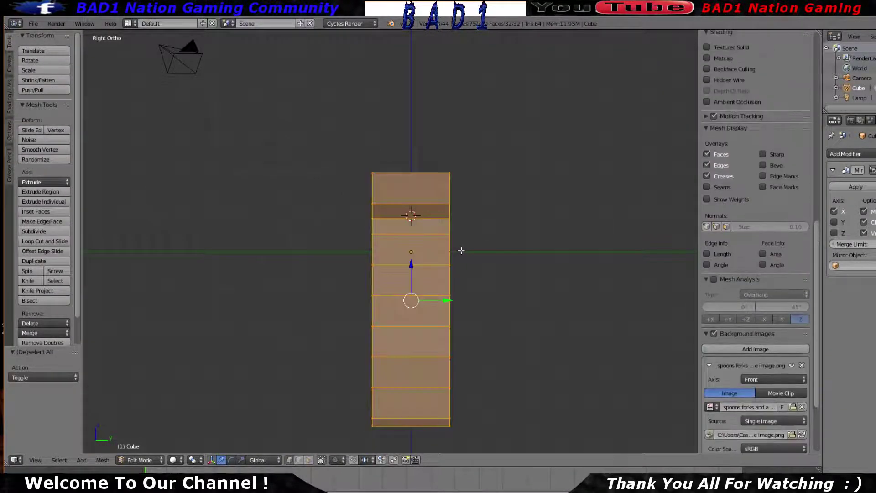
{"action": "middle_click_drag", "start_coordinate": [465, 245], "coordinate": [405, 202], "text": "shift"}
{"action": "key", "text": "a"}
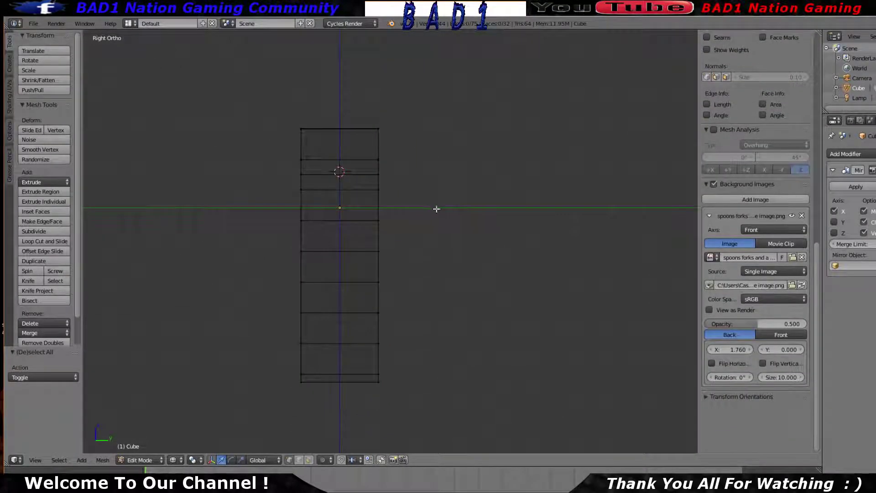
{"action": "key", "text": "c"}
{"action": "mouse_move", "coordinate": [390, 167]}
{"action": "left_mouse_down"}
{"action": "mouse_move", "coordinate": [394, 139]}
{"action": "mouse_move", "coordinate": [411, 327]}
{"action": "left_mouse_up"}
{"action": "key", "text": "Escape"}
{"action": "key", "text": "g"}
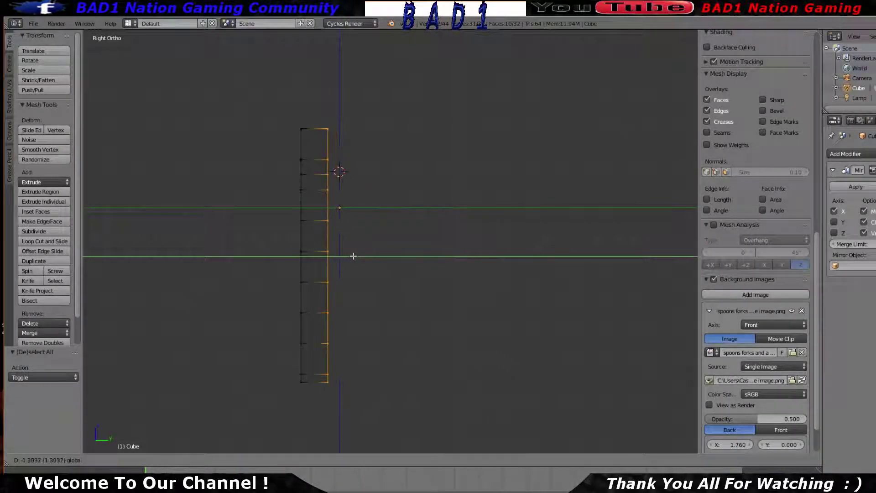
{"action": "key", "text": "Escape"}
Scale the whole mesh to 0.1 along Y and check the flat result in Object Mode
{"action": "key", "text": "a"}
{"action": "key", "text": "a"}
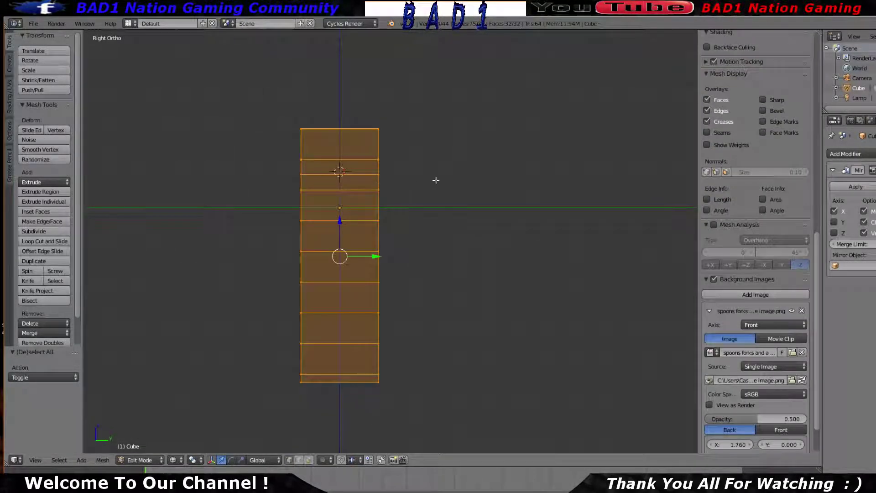
{"action": "key", "text": "s"}
{"action": "key", "text": "y"}
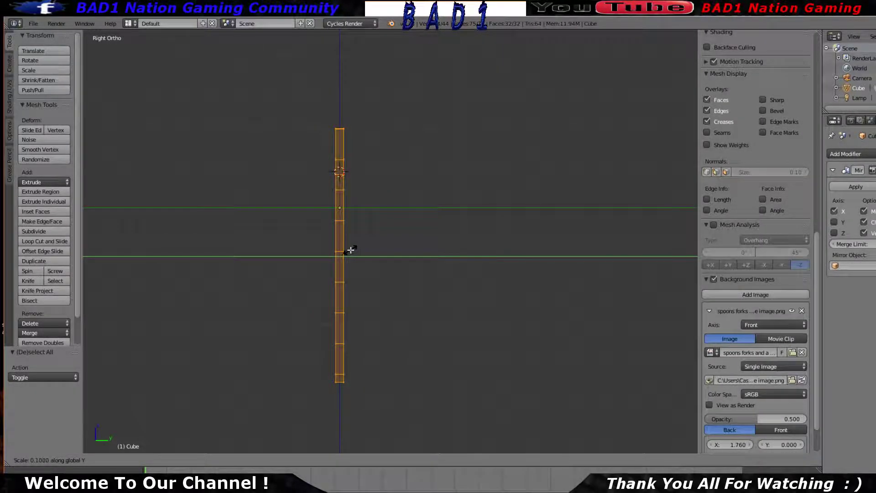
{"action": "left_click", "coordinate": [348, 249], "text": "ctrl"}
{"action": "mouse_move", "coordinate": [348, 248]}
{"action": "middle_mouse_down"}
{"action": "mouse_move", "coordinate": [409, 186]}
{"action": "mouse_move", "coordinate": [553, 207]}
{"action": "mouse_move", "coordinate": [480, 201]}
{"action": "mouse_move", "coordinate": [417, 251]}
{"action": "mouse_move", "coordinate": [471, 229]}
{"action": "mouse_move", "coordinate": [483, 247]}
{"action": "mouse_move", "coordinate": [448, 228]}
{"action": "mouse_move", "coordinate": [452, 161]}
{"action": "mouse_move", "coordinate": [391, 196]}
{"action": "mouse_move", "coordinate": [406, 225]}
{"action": "mouse_move", "coordinate": [405, 288]}
{"action": "mouse_move", "coordinate": [413, 260]}
{"action": "mouse_move", "coordinate": [469, 305]}
{"action": "mouse_move", "coordinate": [440, 281]}
{"action": "mouse_move", "coordinate": [406, 286]}
{"action": "mouse_move", "coordinate": [355, 237]}
{"action": "middle_mouse_up"}
{"action": "key", "text": "Tab"}
{"action": "key", "text": "Tab"}
{"action": "scroll", "coordinate": [440, 282], "scroll_direction": "up", "scroll_amount": 5}
Add a centred loop cut across the top face of the fork head
{"action": "scroll", "coordinate": [451, 297], "scroll_direction": "down", "scroll_amount": 5}
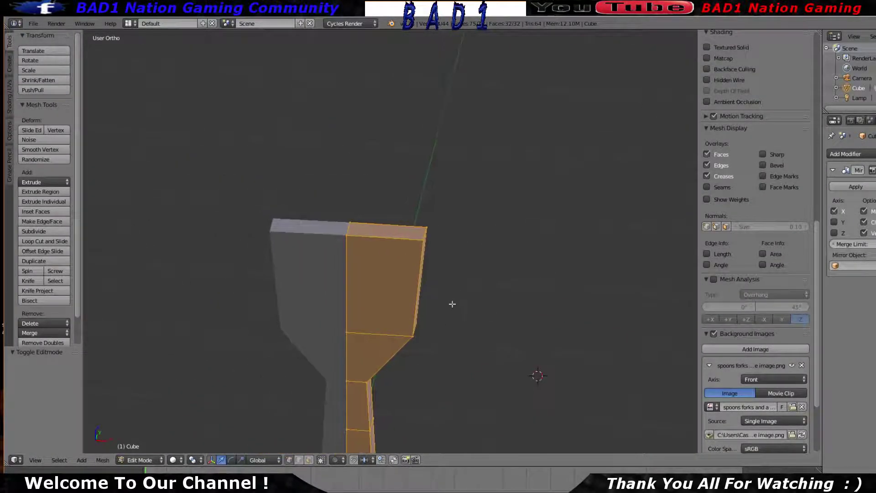
{"action": "key", "text": "KP_1"}
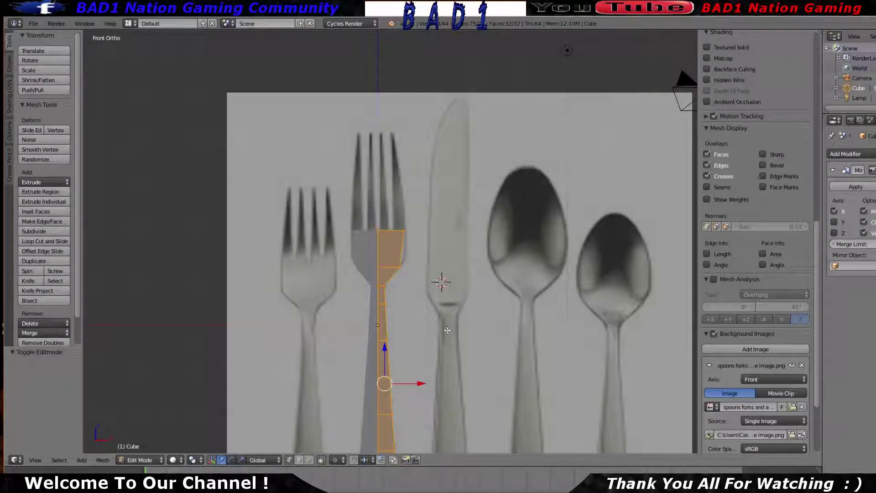
{"action": "middle_click_drag", "start_coordinate": [430, 324], "coordinate": [440, 162], "text": "shift"}
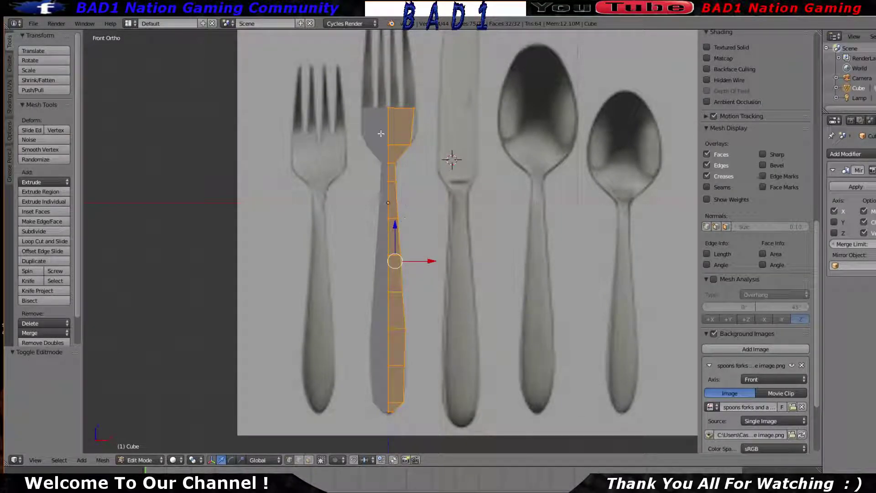
{"action": "scroll", "coordinate": [460, 364], "scroll_direction": "up", "scroll_amount": 4}
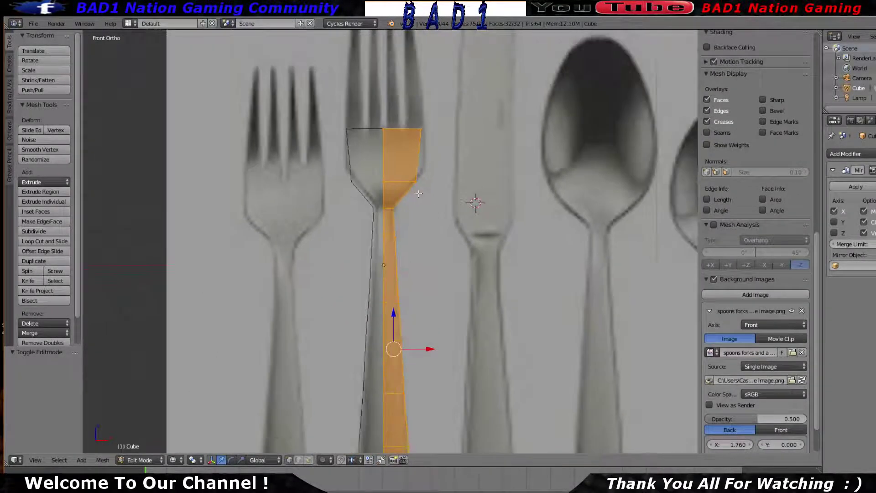
{"action": "scroll", "coordinate": [331, 150], "scroll_direction": "down", "scroll_amount": 4}
{"action": "scroll", "coordinate": [482, 254], "scroll_direction": "up", "scroll_amount": 4}
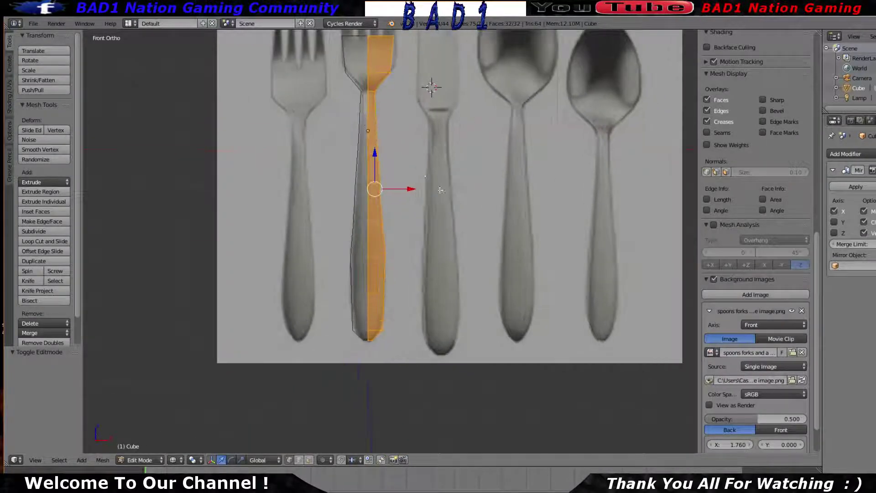
{"action": "middle_click_drag", "start_coordinate": [427, 233], "coordinate": [461, 371], "text": "shift"}
{"action": "scroll", "coordinate": [496, 288], "scroll_direction": "up", "scroll_amount": 3}
{"action": "scroll", "coordinate": [521, 323], "scroll_direction": "down", "scroll_amount": 2}
{"action": "scroll", "coordinate": [486, 366], "scroll_direction": "up", "scroll_amount": 3}
{"action": "scroll", "coordinate": [447, 288], "scroll_direction": "up", "scroll_amount": 1}
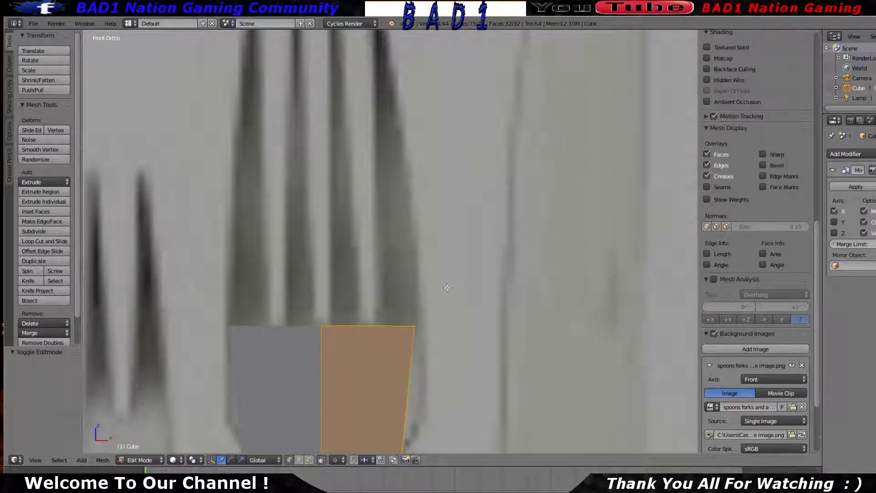
{"action": "middle_click_drag", "start_coordinate": [446, 290], "coordinate": [446, 352]}
{"action": "key", "text": "ctrl+r"}
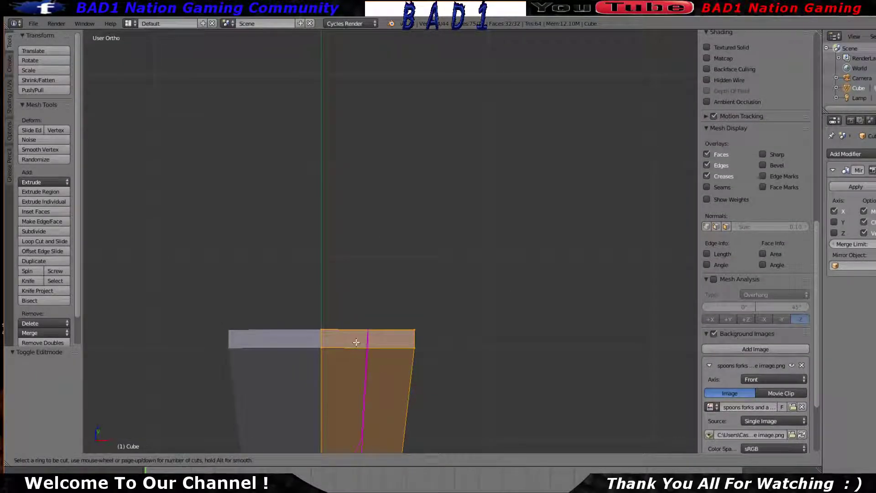
{"action": "left_click", "coordinate": [361, 344]}
{"action": "right_click", "coordinate": [360, 338]}
Pull the top outer corner vertex inward in wireframe front view to match the reference fork
{"action": "middle_click_drag", "start_coordinate": [361, 338], "coordinate": [440, 284]}
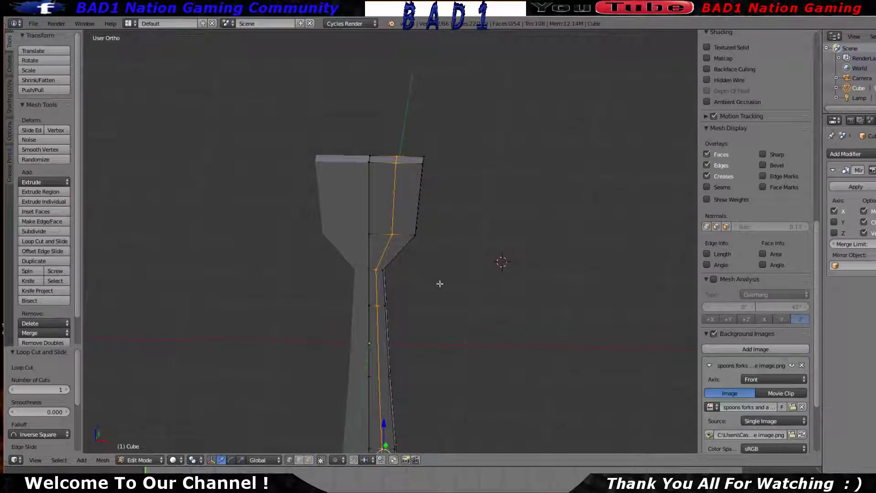
{"action": "right_click", "coordinate": [416, 165]}
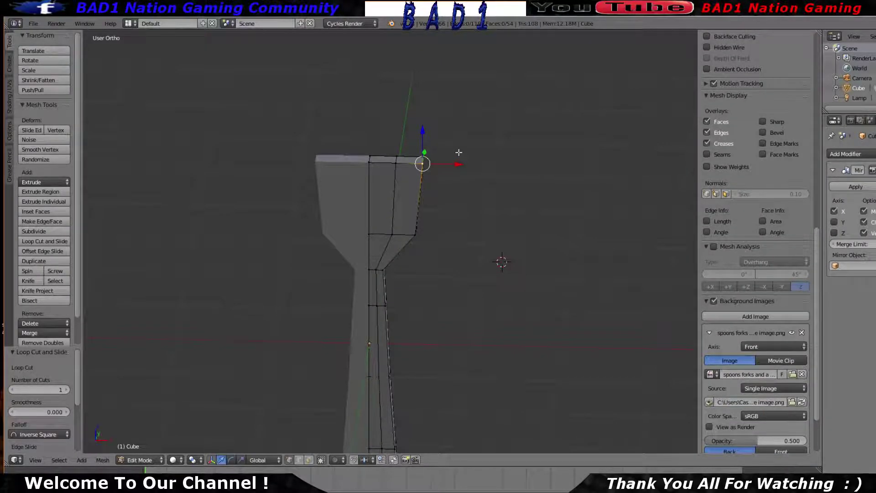
{"action": "key", "text": "KP_1"}
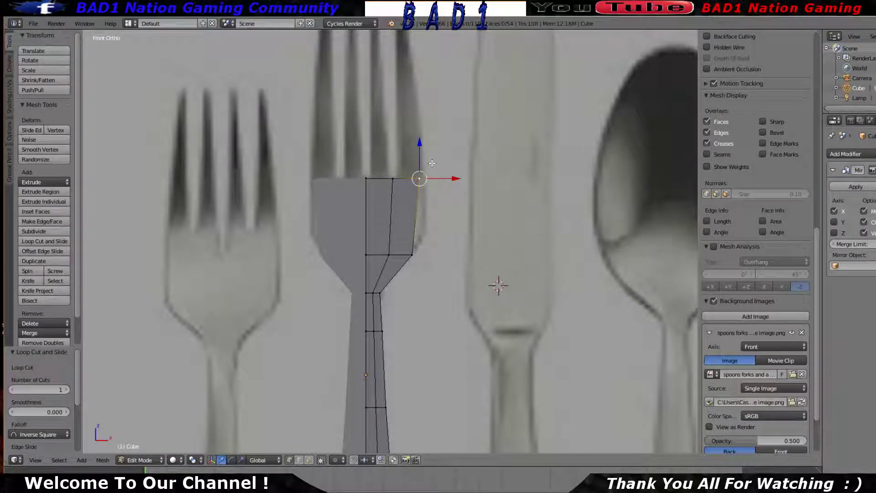
{"action": "key", "text": "z"}
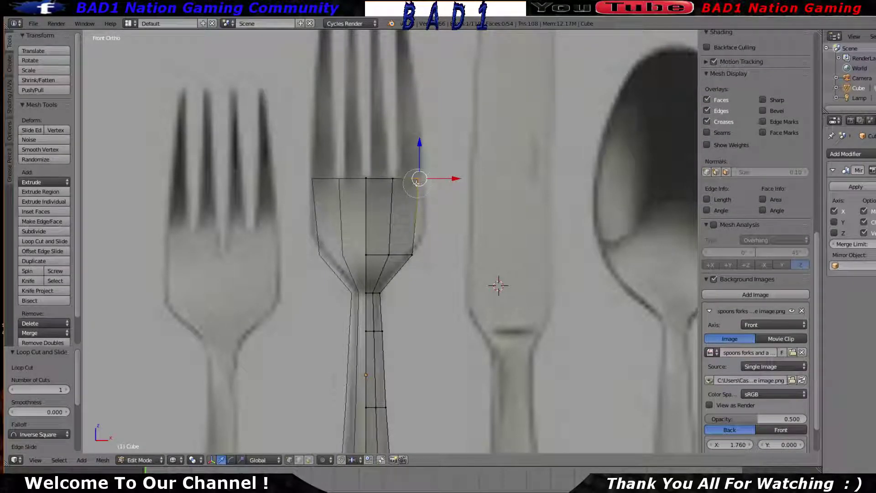
{"action": "left_click_drag", "start_coordinate": [417, 182], "coordinate": [403, 179]}
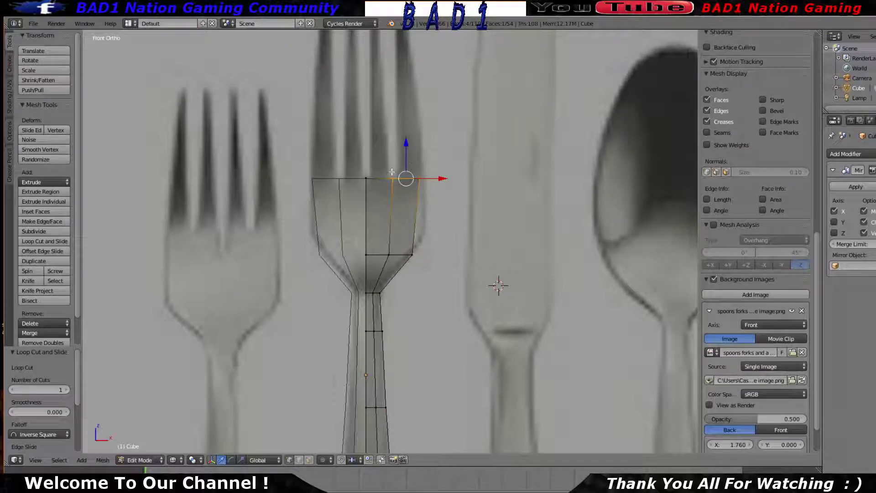
{"action": "middle_click_drag", "start_coordinate": [395, 171], "coordinate": [416, 196]}
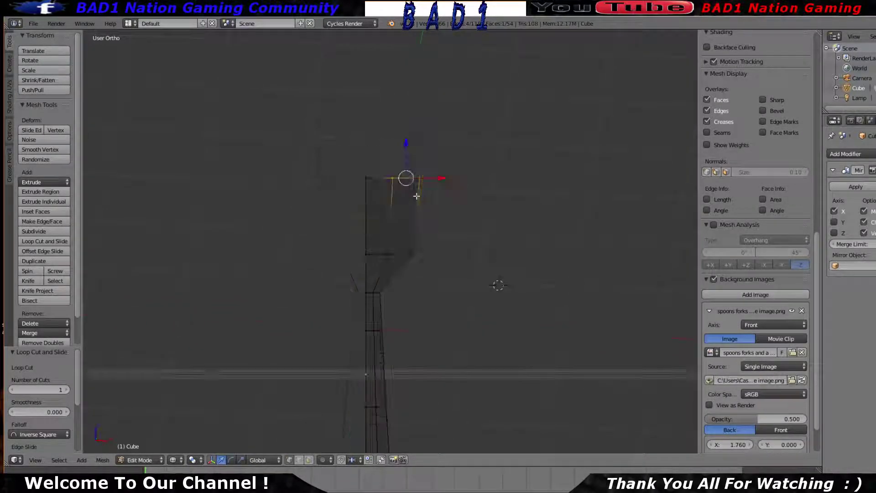
{"action": "key", "text": "KP_1"}
Extrude the top tine edge up twice and narrow its top to 0.434 along X
{"action": "key", "text": "e"}
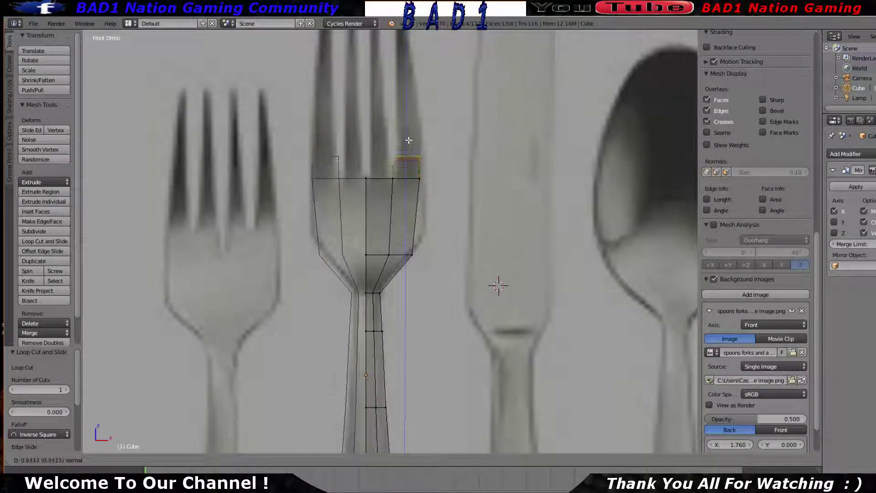
{"action": "left_click", "coordinate": [408, 98]}
{"action": "scroll", "coordinate": [411, 114], "scroll_direction": "up", "scroll_amount": 6, "text": "shift"}
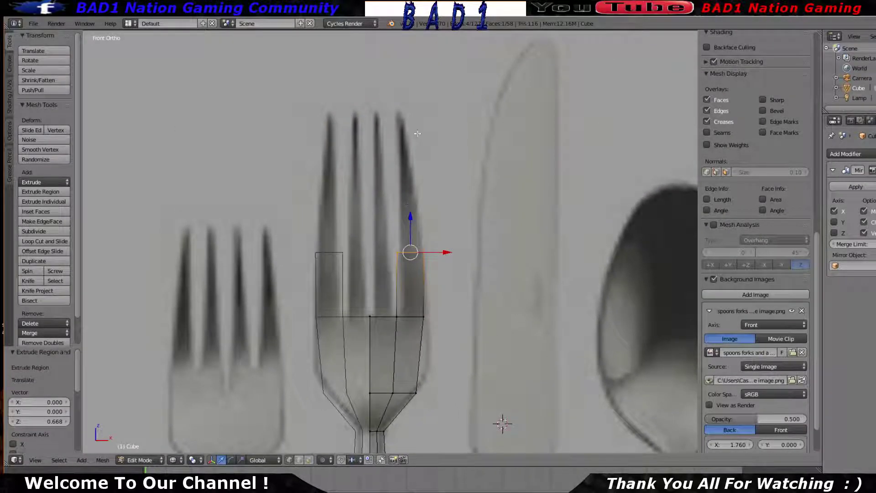
{"action": "key", "text": "e"}
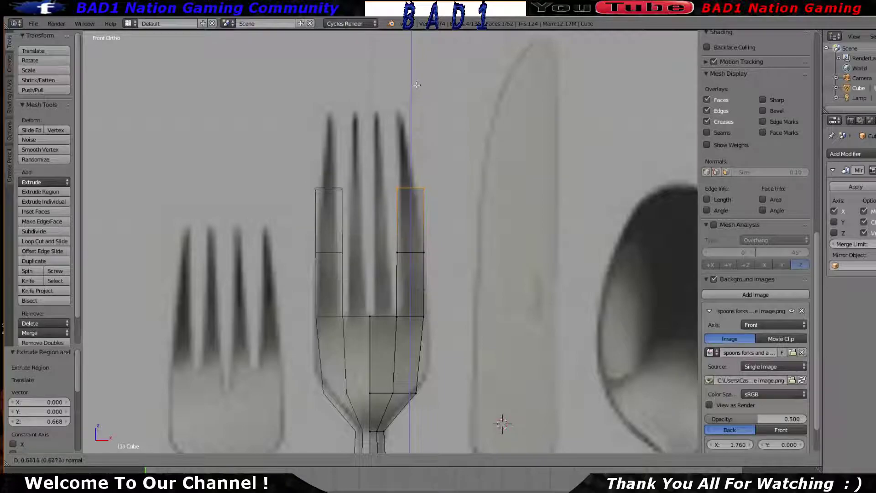
{"action": "left_click", "coordinate": [460, 101]}
{"action": "key", "text": "s"}
{"action": "key", "text": "x"}
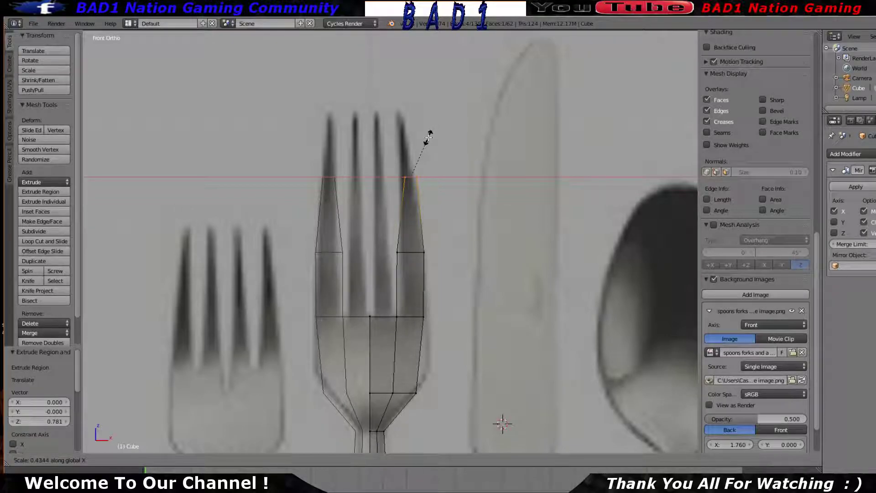
{"action": "left_click", "coordinate": [429, 137]}
Extrude the narrowed tine edge upward again and taper the tip along X
{"action": "key", "text": "e"}
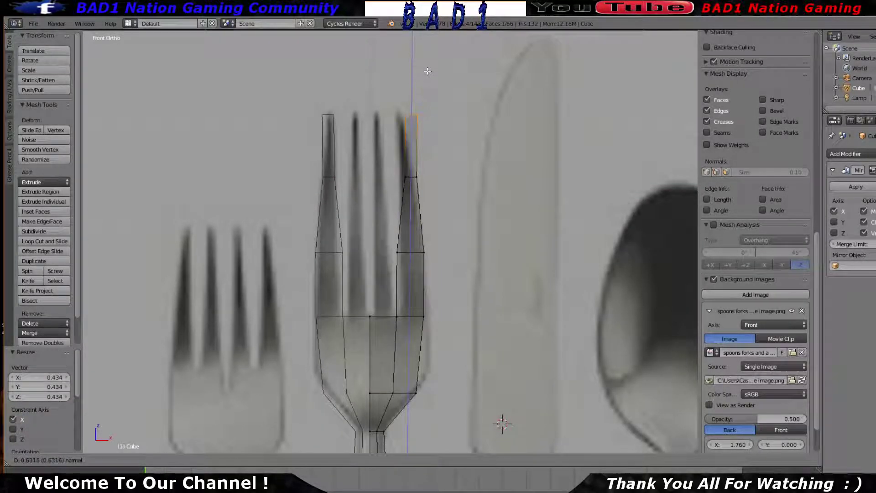
{"action": "left_click", "coordinate": [428, 69]}
{"action": "key", "text": "s"}
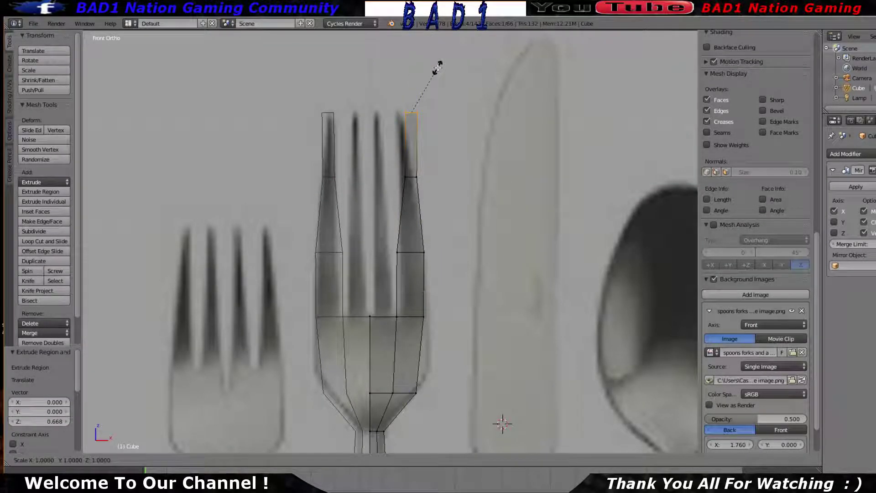
{"action": "key", "text": "x"}
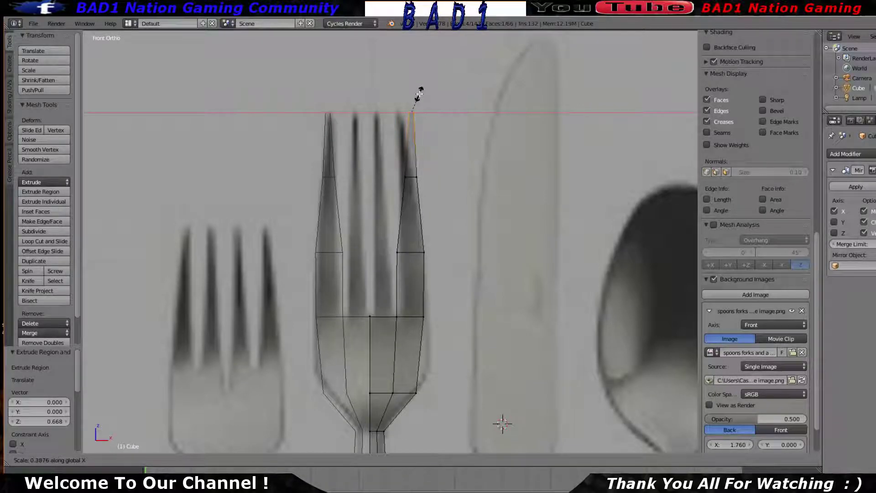
{"action": "left_click", "coordinate": [416, 99]}
Check the fork in object mode, then narrow the tine tip vertex further along X
{"action": "key", "text": "Tab"}
{"action": "key", "text": "z"}
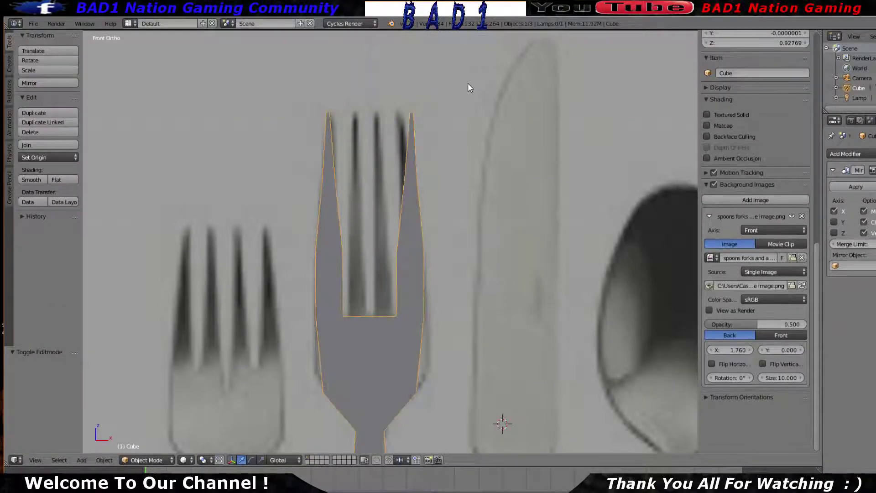
{"action": "scroll", "coordinate": [467, 83], "scroll_direction": "down", "scroll_amount": 1}
{"action": "key", "text": "Tab"}
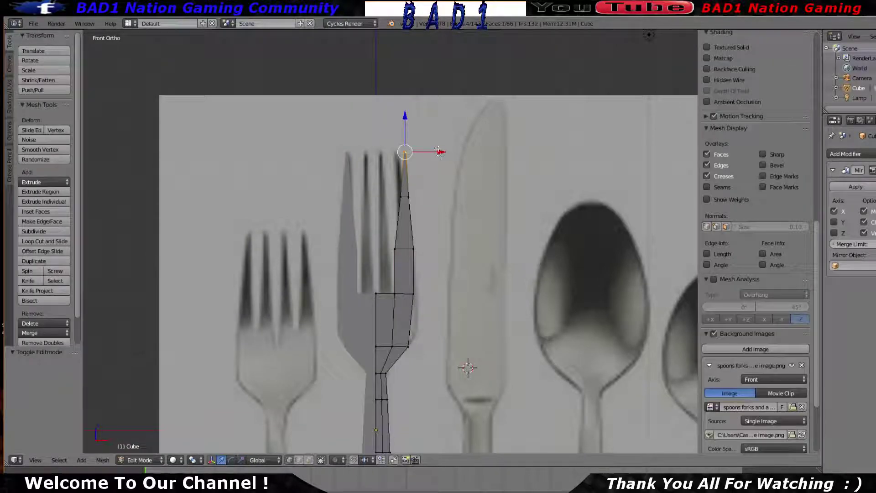
{"action": "scroll", "coordinate": [437, 133], "scroll_direction": "up", "scroll_amount": 4}
{"action": "key", "text": "s"}
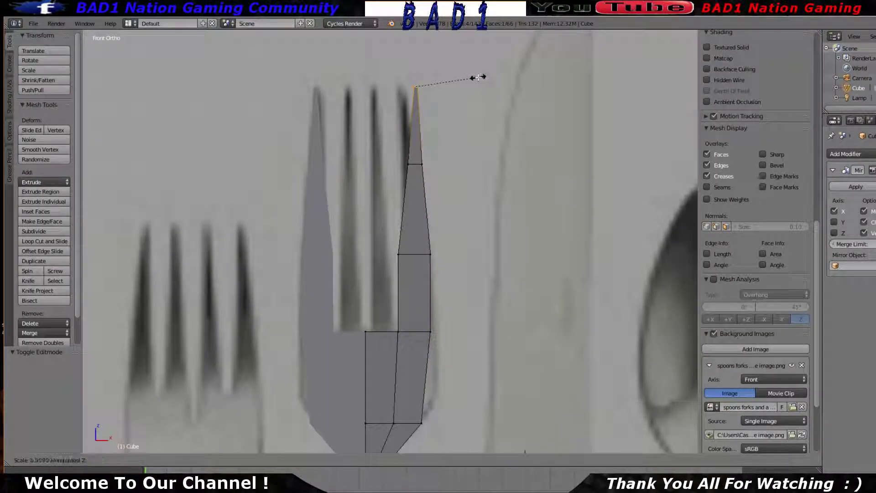
{"action": "key", "text": "x"}
{"action": "left_click", "coordinate": [465, 85]}
Orbit the finished fork to view its thickness from the side
{"action": "scroll", "coordinate": [464, 87], "scroll_direction": "down", "scroll_amount": 3}
{"action": "key", "text": "Tab"}
{"action": "scroll", "coordinate": [475, 92], "scroll_direction": "up", "scroll_amount": 4}
{"action": "middle_click_drag", "start_coordinate": [448, 109], "coordinate": [495, 172]}
Scale the whole fork object to 0.718 along Y to thin it
{"action": "key", "text": "s"}
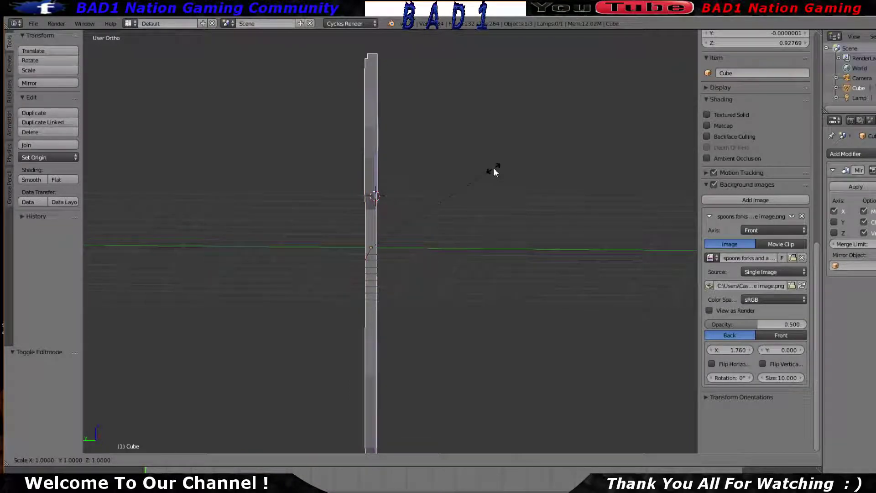
{"action": "key", "text": "y"}
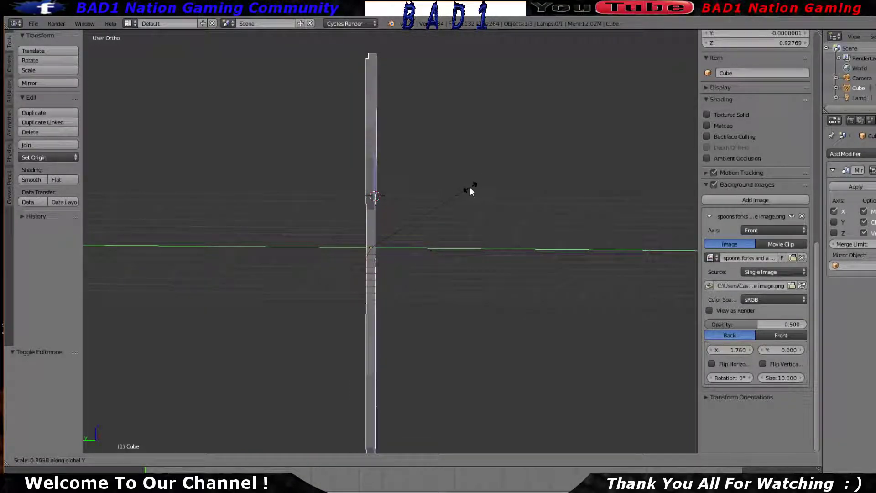
{"action": "left_click", "coordinate": [460, 190]}
Return to the front reference view in edit mode, framing the fork's inner corner
{"action": "middle_click_drag", "start_coordinate": [491, 124], "coordinate": [410, 116]}
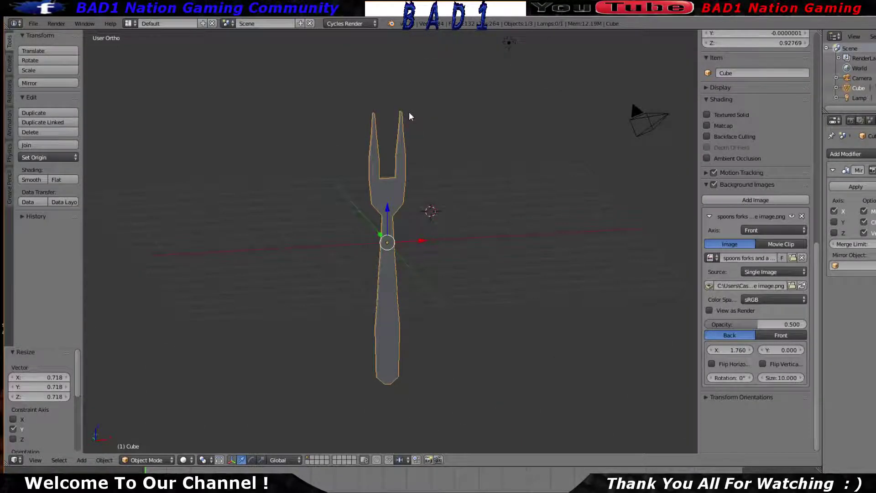
{"action": "key", "text": "KP_1"}
{"action": "scroll", "coordinate": [406, 118], "scroll_direction": "up", "scroll_amount": 5}
{"action": "key", "text": "Tab"}
{"action": "scroll", "coordinate": [411, 78], "scroll_direction": "down", "scroll_amount": 3}
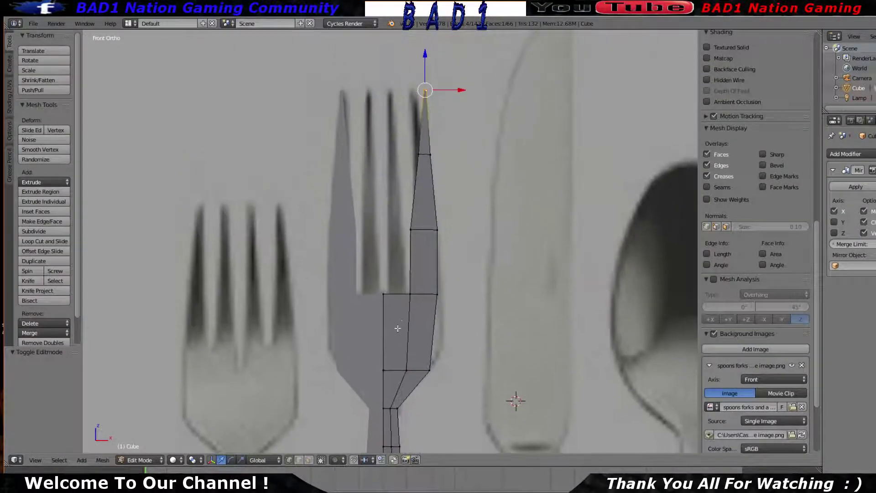
{"action": "scroll", "coordinate": [406, 296], "scroll_direction": "up", "scroll_amount": 5}
{"action": "middle_click_drag", "start_coordinate": [411, 79], "coordinate": [410, 319]}
Select the faces at the fork's inner corner and raise them along Z
{"action": "right_click", "coordinate": [407, 299]}
{"action": "right_click", "coordinate": [347, 298], "text": "shift"}
{"action": "right_click", "coordinate": [416, 315], "text": "shift"}
{"action": "scroll", "coordinate": [366, 307], "scroll_direction": "up", "scroll_amount": 3}
{"action": "middle_click_drag", "start_coordinate": [401, 320], "coordinate": [421, 314]}
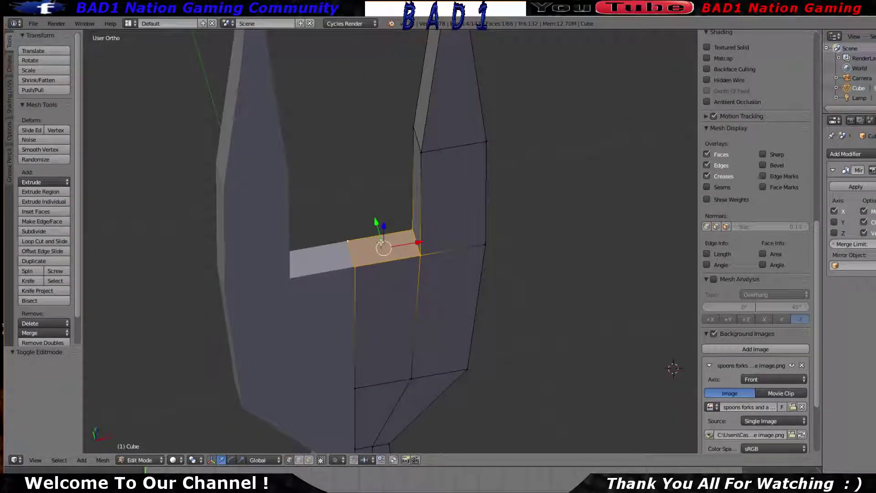
{"action": "key", "text": "g"}
{"action": "key", "text": "z"}
{"action": "left_click", "coordinate": [423, 232]}
Extrude the selected face in front view and check it against the reference in X-ray
{"action": "middle_click_drag", "start_coordinate": [413, 232], "coordinate": [432, 327]}
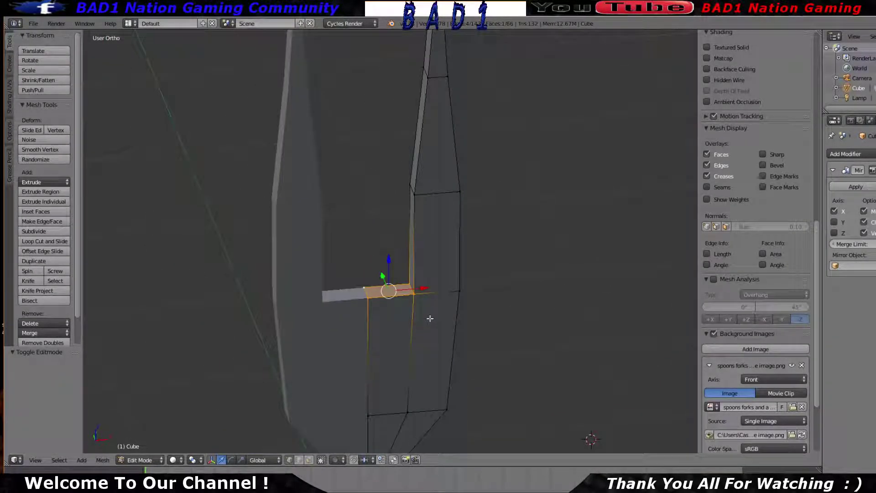
{"action": "key", "text": "KP_1"}
{"action": "scroll", "coordinate": [430, 317], "scroll_direction": "down", "scroll_amount": 5}
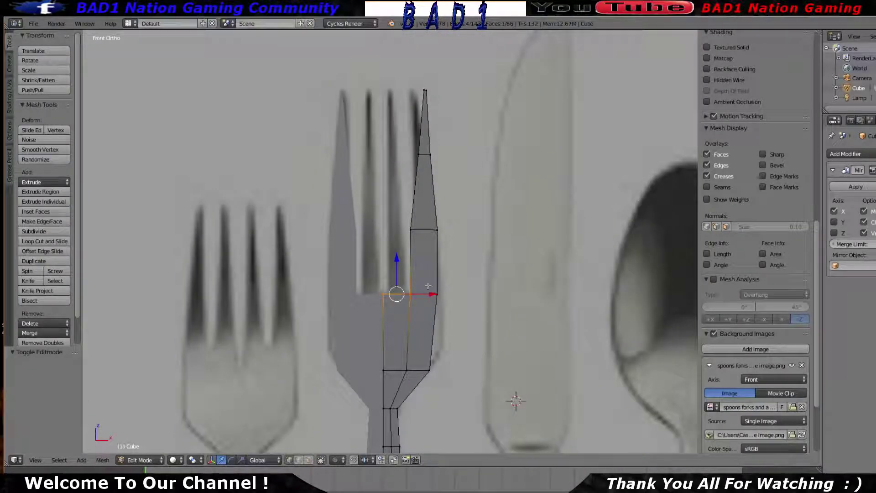
{"action": "key", "text": "e"}
{"action": "left_click", "coordinate": [405, 256]}
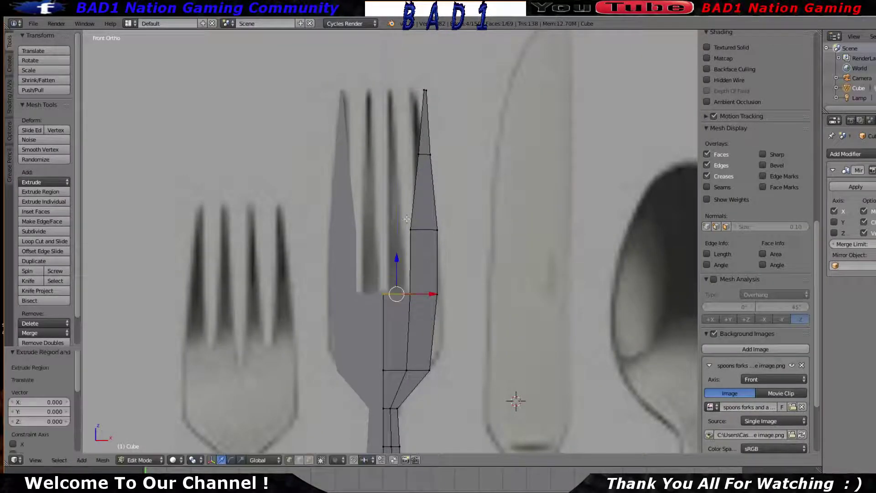
{"action": "scroll", "coordinate": [417, 272], "scroll_direction": "up", "scroll_amount": 3}
{"action": "key", "text": "z"}
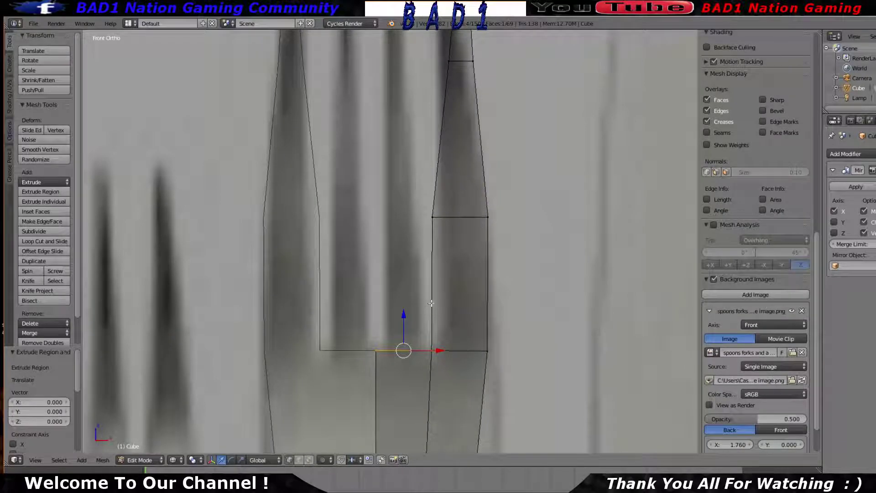
{"action": "scroll", "coordinate": [415, 246], "scroll_direction": "up", "scroll_amount": 1}
{"action": "scroll", "coordinate": [464, 238], "scroll_direction": "down", "scroll_amount": 1}
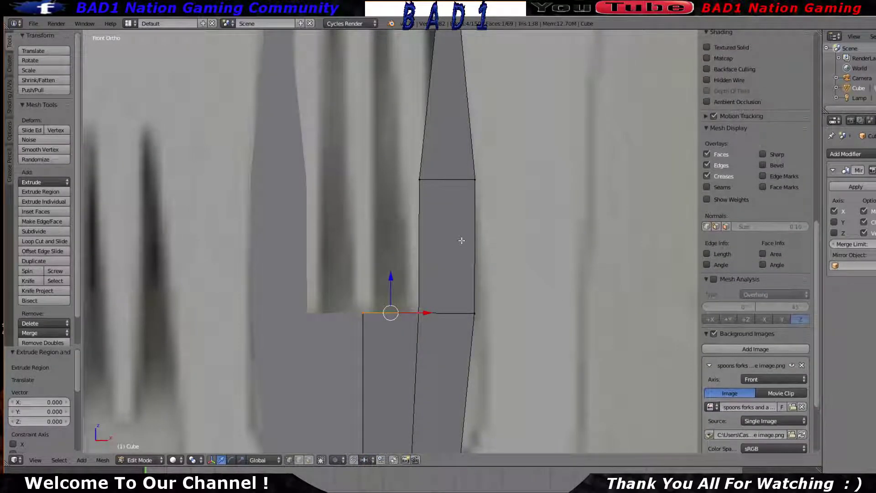
{"action": "key", "text": "z"}
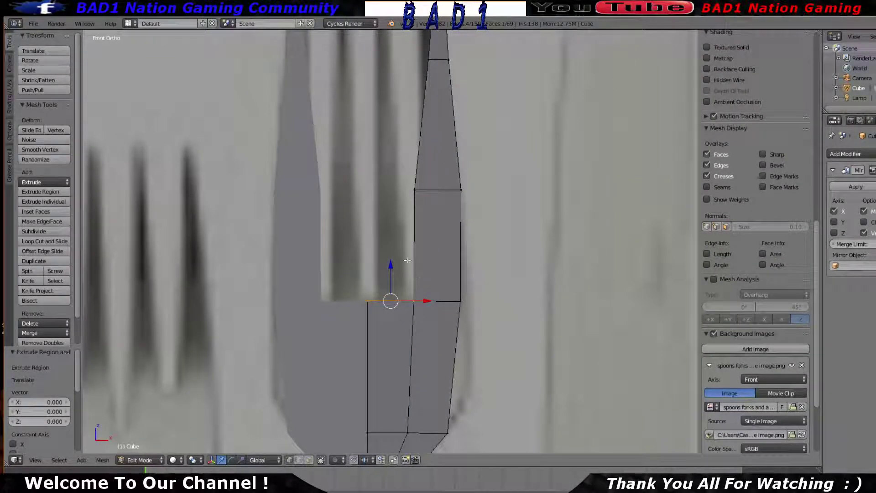
Extrude the face upward, shrink it along normals with Alt+S, and extrude again
{"action": "key", "text": "e"}
{"action": "key", "text": "e"}
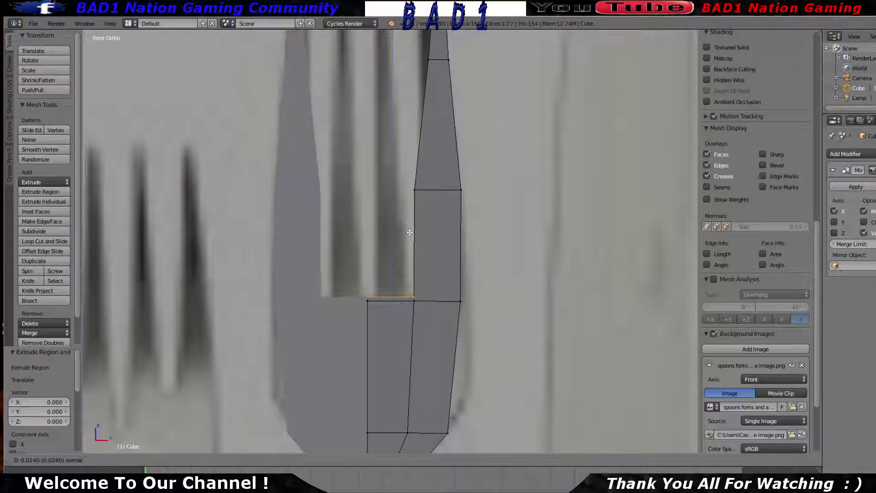
{"action": "left_click", "coordinate": [409, 228]}
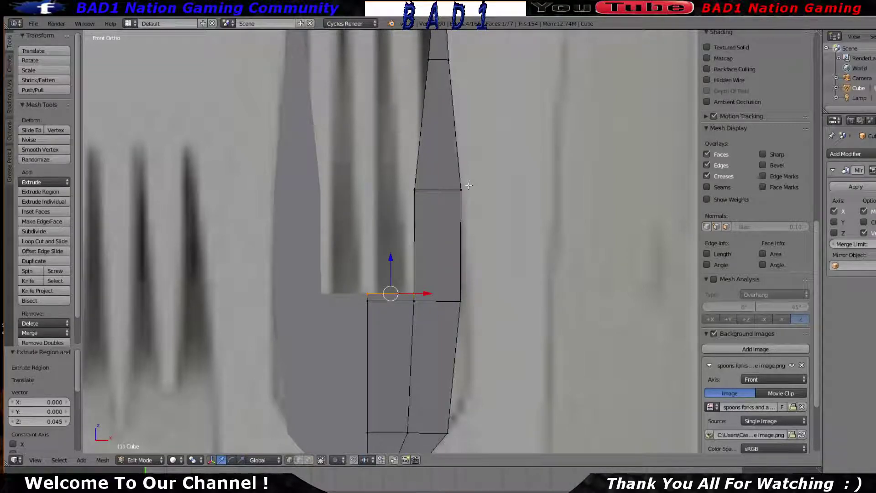
{"action": "key", "text": "alt+s"}
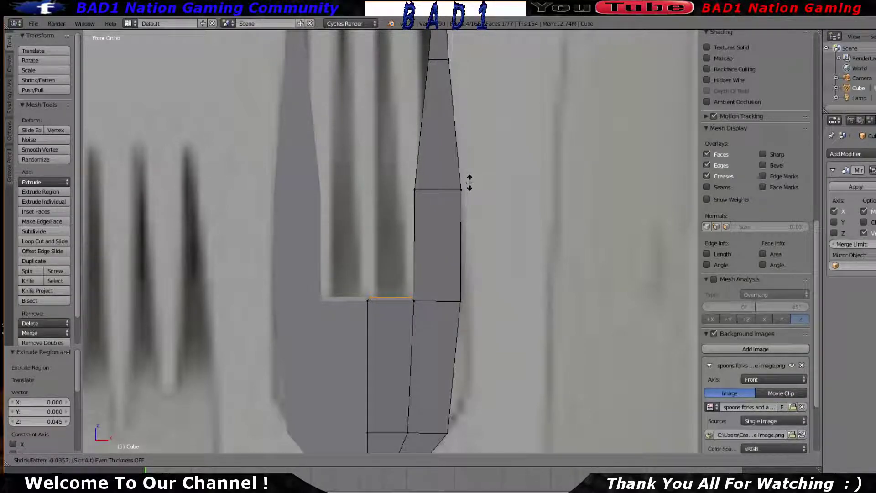
{"action": "left_click", "coordinate": [470, 183]}
{"action": "key", "text": "e"}
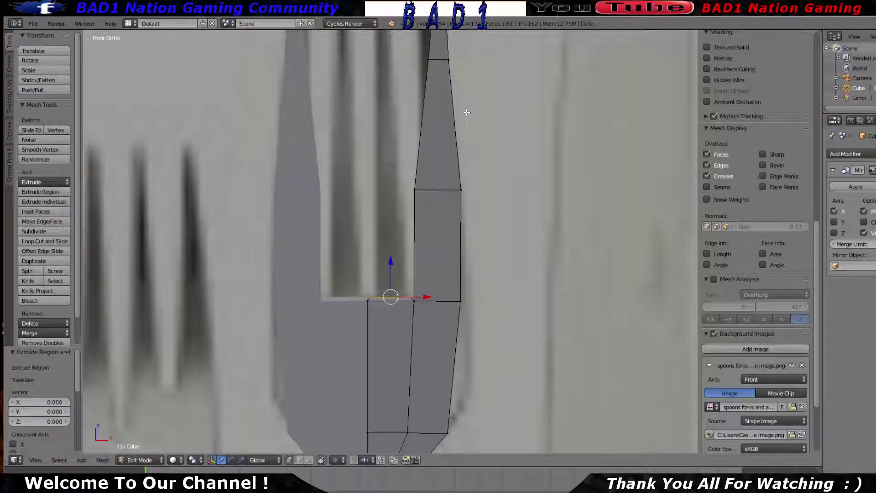
{"action": "scroll", "coordinate": [467, 112], "scroll_direction": "down", "scroll_amount": 1}
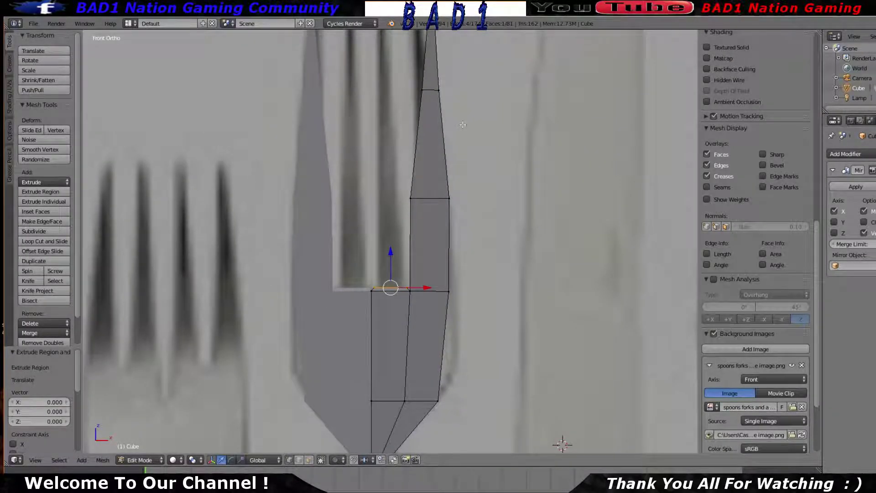
{"action": "scroll", "coordinate": [463, 125], "scroll_direction": "up", "scroll_amount": 2}
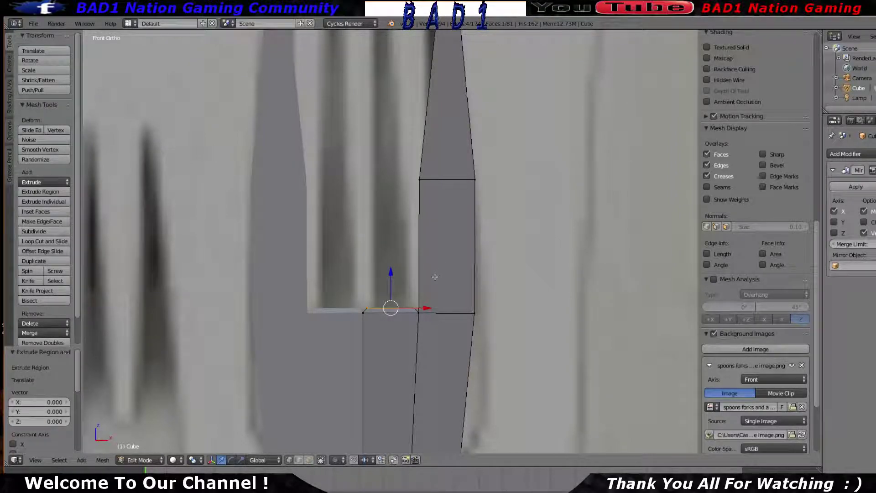
{"action": "scroll", "coordinate": [419, 225], "scroll_direction": "down", "scroll_amount": 3}
{"action": "scroll", "coordinate": [390, 207], "scroll_direction": "up", "scroll_amount": 2}
{"action": "scroll", "coordinate": [402, 274], "scroll_direction": "down", "scroll_amount": 1}
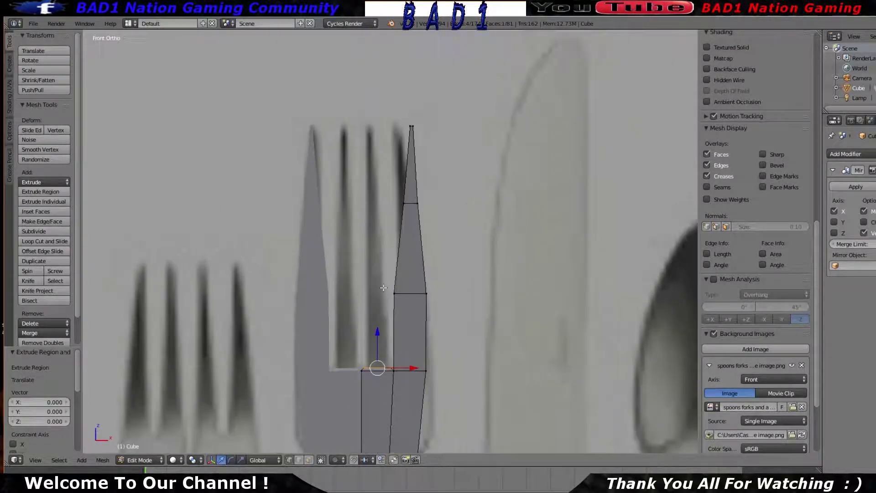
{"action": "middle_click_drag", "start_coordinate": [411, 363], "coordinate": [484, 305], "text": "shift"}
Extrude the selected prong-base face upward once more
{"action": "key", "text": "Tab"}
{"action": "scroll", "coordinate": [411, 303], "scroll_direction": "down", "scroll_amount": 2}
{"action": "scroll", "coordinate": [395, 305], "scroll_direction": "up", "scroll_amount": 3}
{"action": "scroll", "coordinate": [397, 296], "scroll_direction": "down", "scroll_amount": 2}
{"action": "key", "text": "Tab"}
{"action": "scroll", "coordinate": [407, 285], "scroll_direction": "up", "scroll_amount": 2}
{"action": "middle_click_drag", "start_coordinate": [365, 346], "coordinate": [395, 351]}
{"action": "key", "text": "e"}
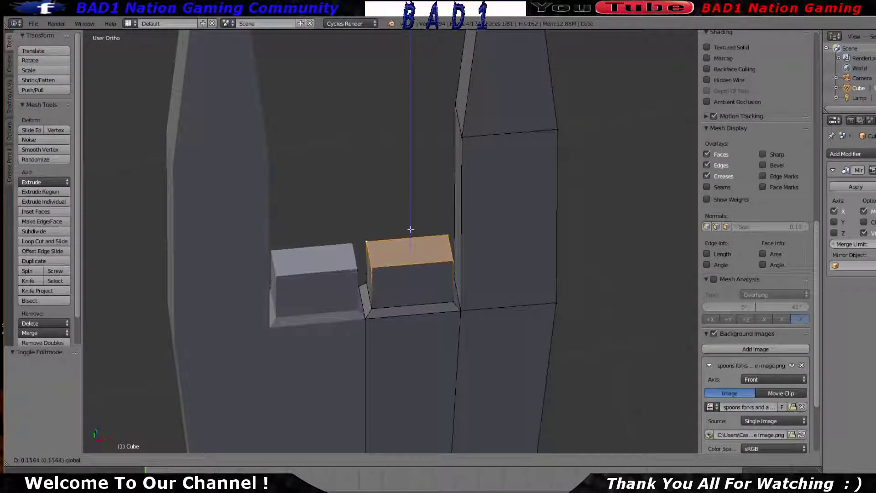
{"action": "left_click", "coordinate": [412, 208]}
Check the new extrusion against the reference in front view with X-ray
{"action": "middle_click_drag", "start_coordinate": [412, 209], "coordinate": [420, 260]}
{"action": "key", "text": "KP_1"}
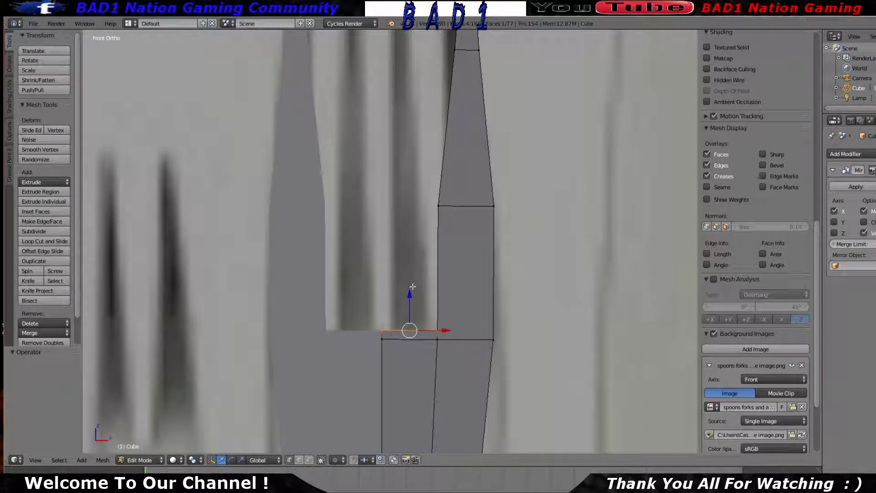
{"action": "key", "text": "z"}
{"action": "scroll", "coordinate": [458, 286], "scroll_direction": "up", "scroll_amount": 3}
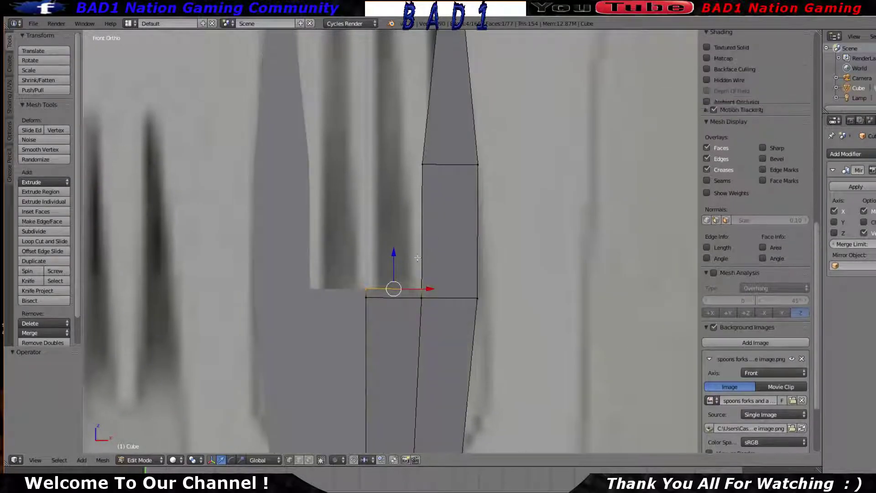
{"action": "key", "text": "z"}
{"action": "middle_click_drag", "start_coordinate": [417, 269], "coordinate": [440, 292]}
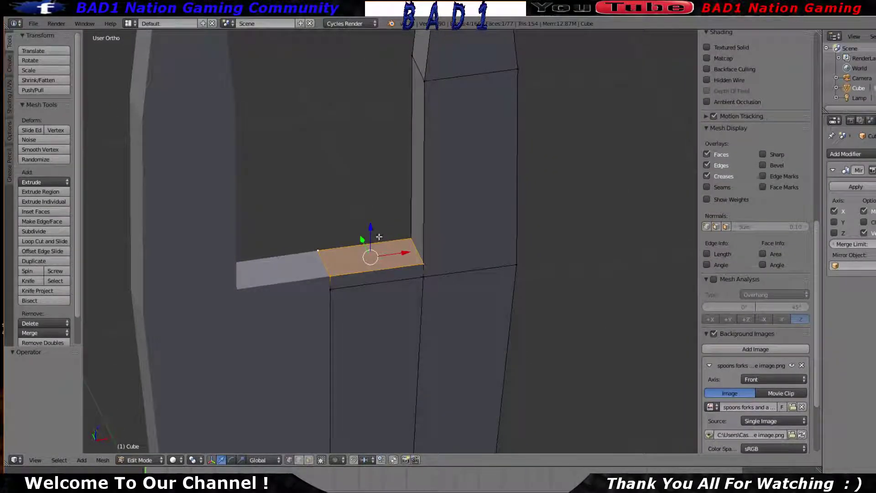
{"action": "middle_click_drag", "start_coordinate": [463, 233], "coordinate": [432, 254]}
Add an edge loop across the outer prong face with Ctrl+R
{"action": "key", "text": "ctrl+r"}
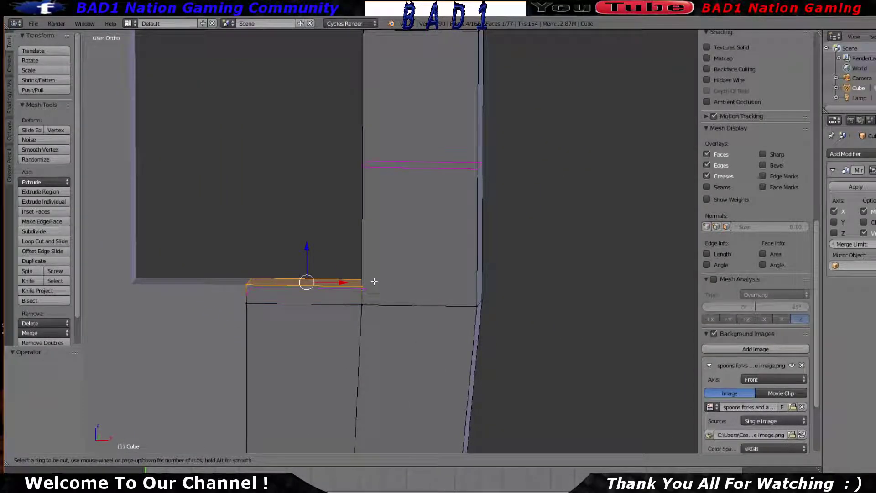
{"action": "left_click", "coordinate": [367, 274]}
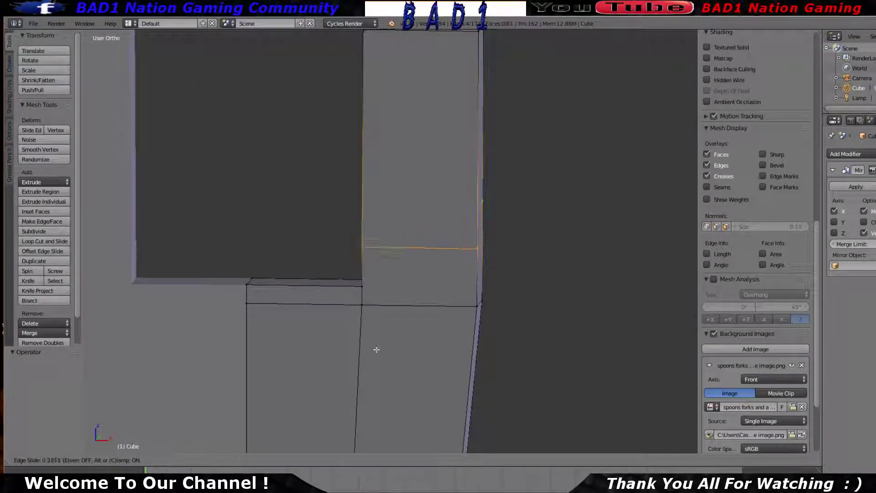
{"action": "left_click", "coordinate": [377, 387]}
{"action": "key", "text": "g"}
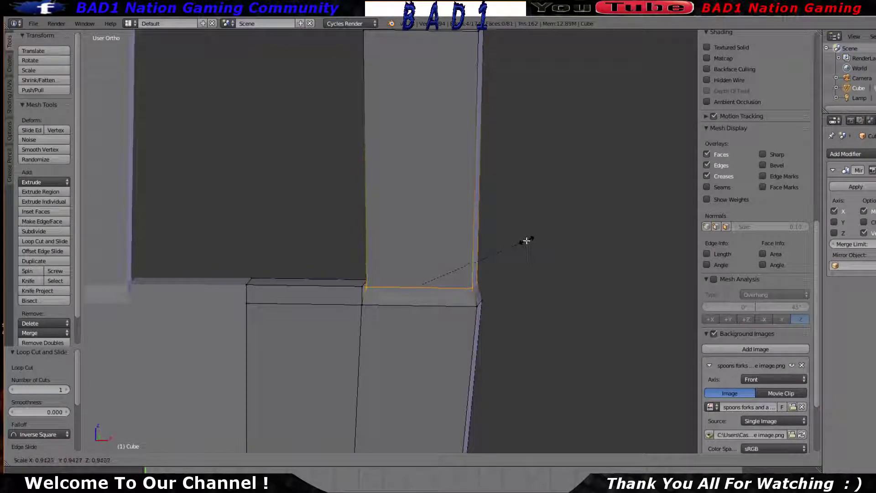
{"action": "key", "text": "Escape"}
Shrink the selected faces inward, then return to object mode and orbit the fork
{"action": "key", "text": "alt+s"}
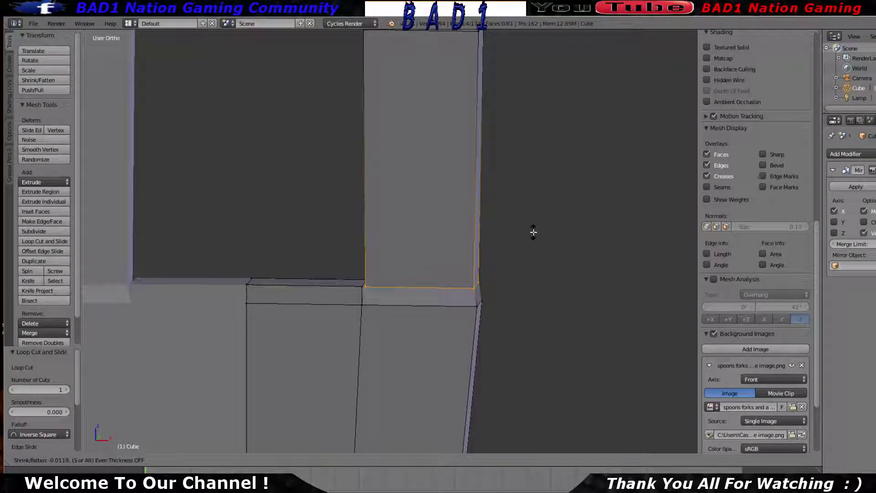
{"action": "left_click", "coordinate": [534, 232]}
{"action": "scroll", "coordinate": [534, 232], "scroll_direction": "down", "scroll_amount": 8}
{"action": "key", "text": "Tab"}
{"action": "key", "text": "z"}
{"action": "key", "text": "z"}
{"action": "middle_click_drag", "start_coordinate": [527, 231], "coordinate": [545, 266]}
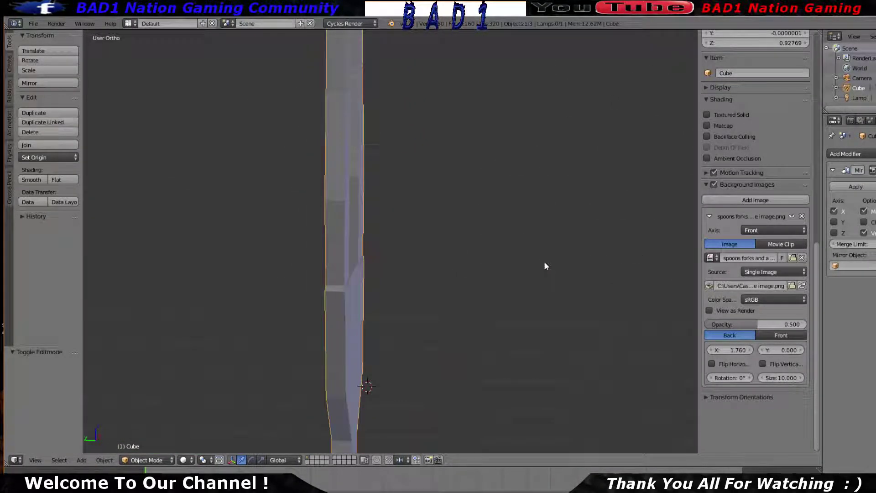
In front view and edit mode, undo the last upward extrusion at the prong base
{"action": "key", "text": "KP_1"}
{"action": "scroll", "coordinate": [544, 266], "scroll_direction": "down", "scroll_amount": 1}
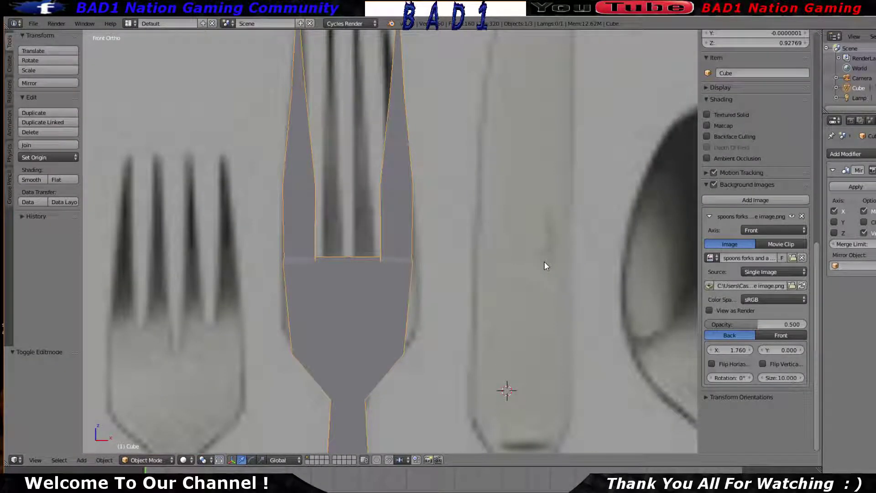
{"action": "scroll", "coordinate": [544, 266], "scroll_direction": "down", "scroll_amount": 1}
{"action": "scroll", "coordinate": [544, 266], "scroll_direction": "up", "scroll_amount": 4}
{"action": "key", "text": "Tab"}
{"action": "scroll", "coordinate": [485, 236], "scroll_direction": "up", "scroll_amount": 4}
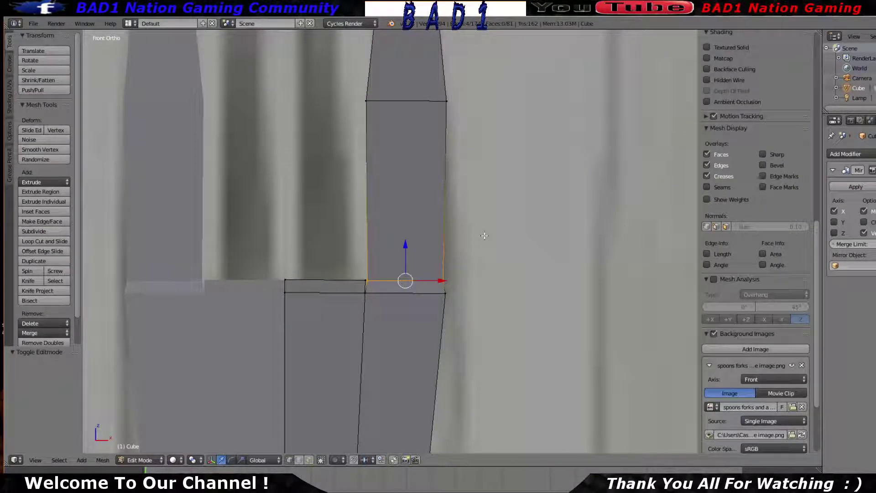
{"action": "key", "text": "ctrl+z"}
{"action": "scroll", "coordinate": [480, 260], "scroll_direction": "up", "scroll_amount": 2}
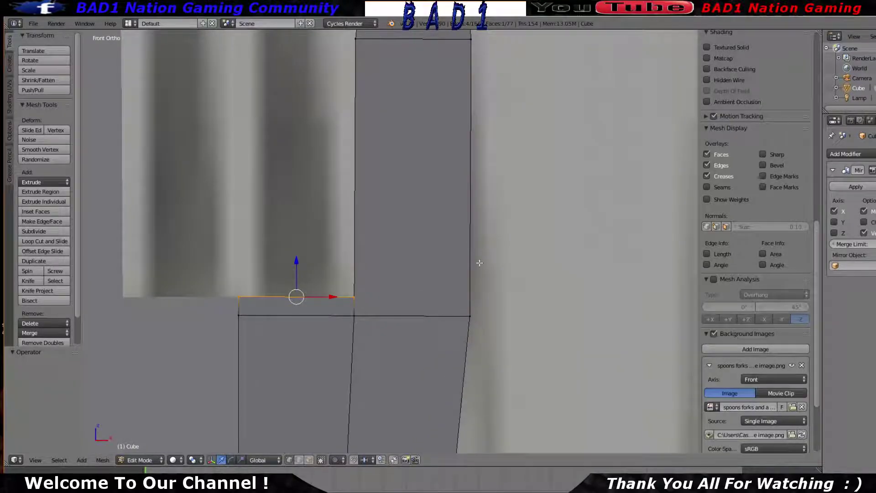
{"action": "scroll", "coordinate": [479, 263], "scroll_direction": "down", "scroll_amount": 1}
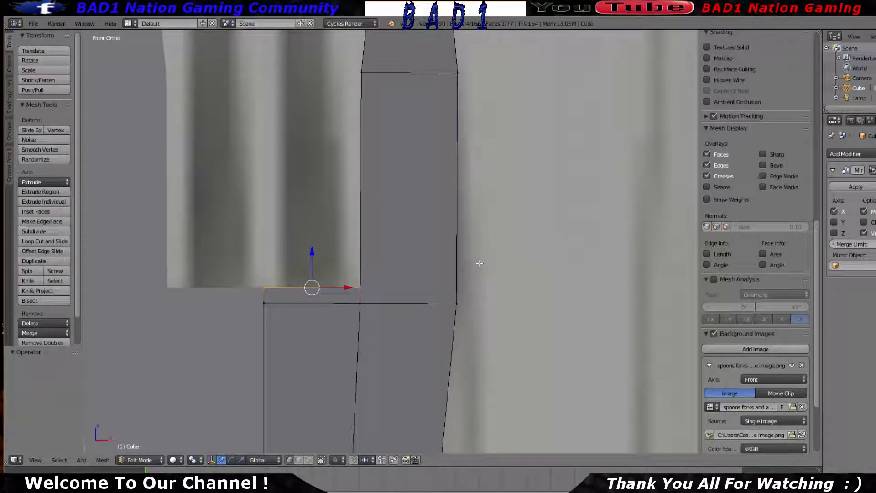
{"action": "scroll", "coordinate": [480, 263], "scroll_direction": "down", "scroll_amount": 1}
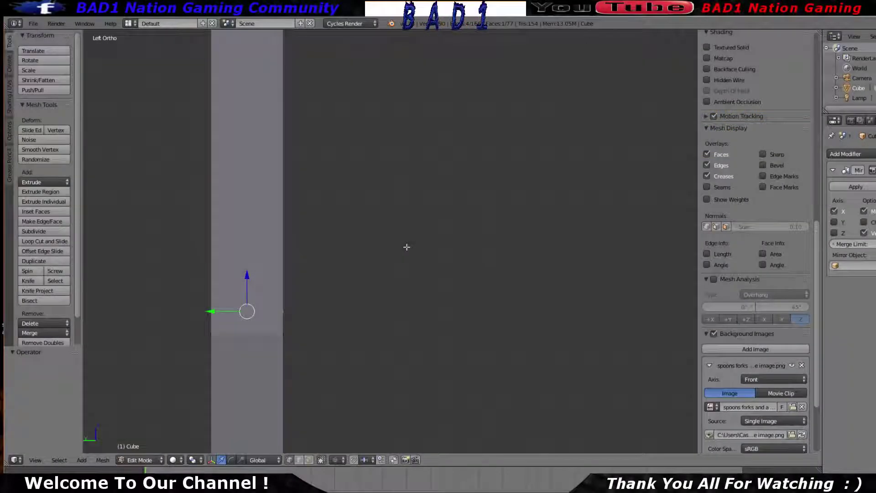
Return to solid shading and undo the last extrusion
{"action": "mouse_move", "coordinate": [407, 247]}
{"action": "middle_mouse_down"}
{"action": "mouse_move", "coordinate": [426, 262]}
{"action": "mouse_move", "coordinate": [528, 219]}
{"action": "mouse_move", "coordinate": [459, 273]}
{"action": "mouse_move", "coordinate": [316, 265]}
{"action": "mouse_move", "coordinate": [303, 231]}
{"action": "mouse_move", "coordinate": [352, 293]}
{"action": "mouse_move", "coordinate": [438, 267]}
{"action": "mouse_move", "coordinate": [465, 229]}
{"action": "mouse_move", "coordinate": [437, 247]}
{"action": "mouse_move", "coordinate": [437, 319]}
{"action": "mouse_move", "coordinate": [371, 266]}
{"action": "mouse_move", "coordinate": [387, 297]}
{"action": "mouse_move", "coordinate": [411, 299]}
{"action": "mouse_move", "coordinate": [470, 333]}
{"action": "mouse_move", "coordinate": [446, 277]}
{"action": "mouse_move", "coordinate": [452, 344]}
{"action": "mouse_move", "coordinate": [404, 332]}
{"action": "mouse_move", "coordinate": [473, 307]}
{"action": "mouse_move", "coordinate": [494, 282]}
{"action": "mouse_move", "coordinate": [416, 286]}
{"action": "middle_mouse_up"}
{"action": "key", "text": "z"}
{"action": "scroll", "coordinate": [317, 264], "scroll_direction": "up", "scroll_amount": 4}
{"action": "key", "text": "ctrl+z"}
Add a new edge loop across the fork handle with Ctrl+R and confirm its position
{"action": "middle_click_drag", "start_coordinate": [495, 276], "coordinate": [407, 336]}
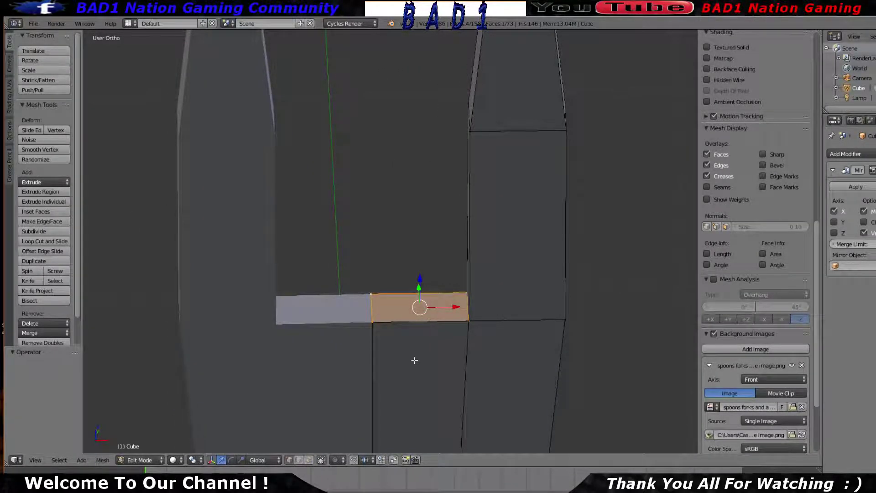
{"action": "scroll", "coordinate": [414, 355], "scroll_direction": "down", "scroll_amount": 3}
{"action": "key", "text": "ctrl+r"}
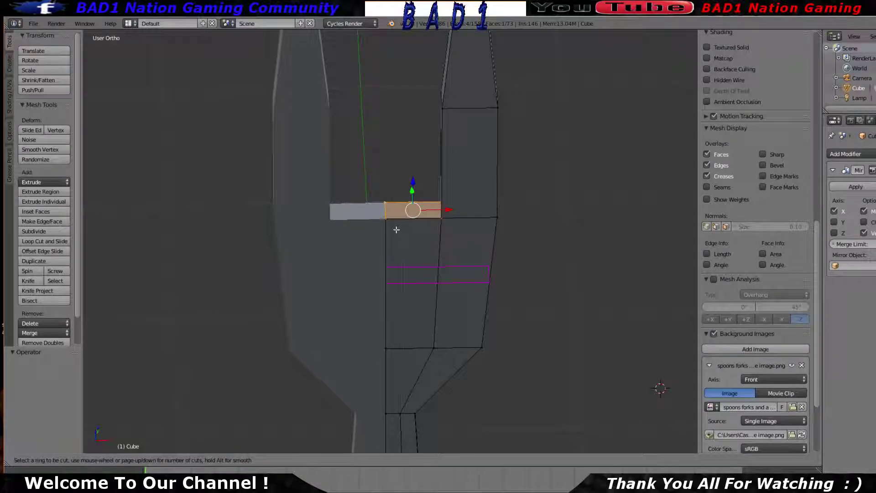
{"action": "left_click", "coordinate": [391, 218]}
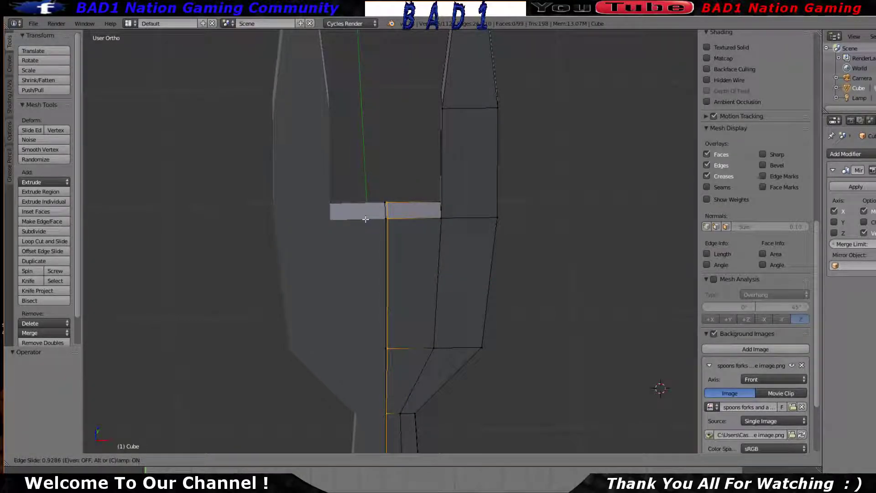
{"action": "left_click", "coordinate": [366, 219]}
{"action": "scroll", "coordinate": [386, 243], "scroll_direction": "up", "scroll_amount": 5}
{"action": "middle_click_drag", "start_coordinate": [386, 243], "coordinate": [366, 256]}
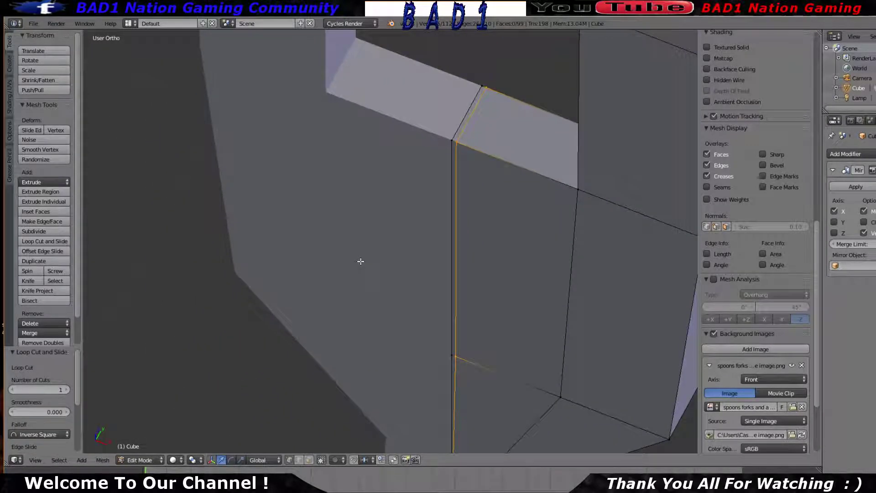
{"action": "scroll", "coordinate": [468, 108], "scroll_direction": "down", "scroll_amount": 4}
{"action": "middle_click_drag", "start_coordinate": [430, 195], "coordinate": [479, 153]}
{"action": "scroll", "coordinate": [382, 230], "scroll_direction": "up", "scroll_amount": 4}
{"action": "middle_click_drag", "start_coordinate": [368, 232], "coordinate": [390, 200]}
Select the top face by picking its four corner vertices
{"action": "right_click", "coordinate": [400, 168]}
{"action": "right_click", "coordinate": [397, 183], "text": "shift"}
{"action": "scroll", "coordinate": [397, 209], "scroll_direction": "down", "scroll_amount": 3}
{"action": "mouse_move", "coordinate": [413, 260]}
{"action": "middle_mouse_down"}
{"action": "mouse_move", "coordinate": [423, 227]}
{"action": "mouse_move", "coordinate": [403, 261]}
{"action": "middle_mouse_up"}
{"action": "scroll", "coordinate": [424, 226], "scroll_direction": "up", "scroll_amount": 3}
{"action": "middle_click_drag", "start_coordinate": [429, 148], "coordinate": [499, 268]}
{"action": "right_click", "coordinate": [499, 258]}
{"action": "right_click", "coordinate": [528, 277], "text": "shift"}
{"action": "right_click", "coordinate": [408, 360], "text": "shift"}
{"action": "right_click", "coordinate": [359, 315], "text": "shift"}
Select only the ledge corner vertex and centre it in solid shading
{"action": "scroll", "coordinate": [578, 339], "scroll_direction": "down", "scroll_amount": 2}
{"action": "scroll", "coordinate": [540, 323], "scroll_direction": "up", "scroll_amount": 3}
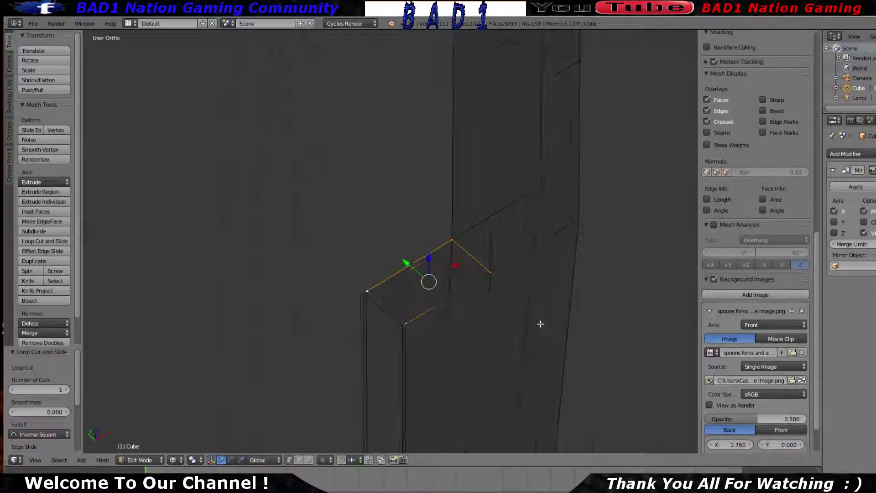
{"action": "mouse_move", "coordinate": [540, 323]}
{"action": "middle_mouse_down"}
{"action": "mouse_move", "coordinate": [512, 319]}
{"action": "mouse_move", "coordinate": [557, 343]}
{"action": "middle_mouse_up"}
{"action": "right_click", "coordinate": [554, 346]}
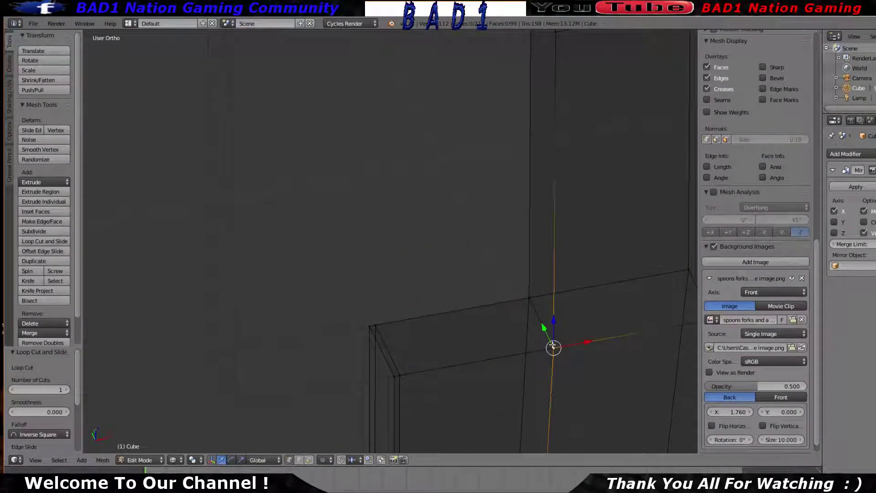
{"action": "key", "text": "z"}
{"action": "scroll", "coordinate": [554, 348], "scroll_direction": "down", "scroll_amount": 3}
{"action": "scroll", "coordinate": [525, 327], "scroll_direction": "up", "scroll_amount": 4}
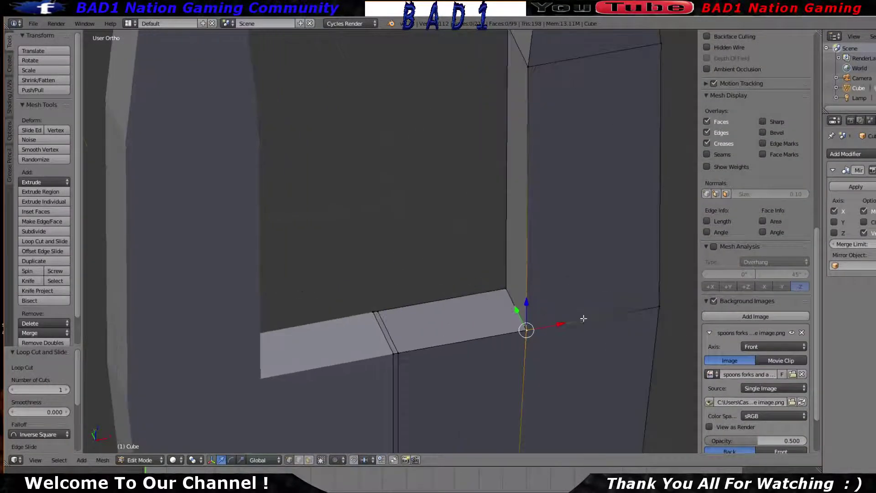
{"action": "middle_click_drag", "start_coordinate": [525, 326], "coordinate": [302, 291], "text": "shift"}
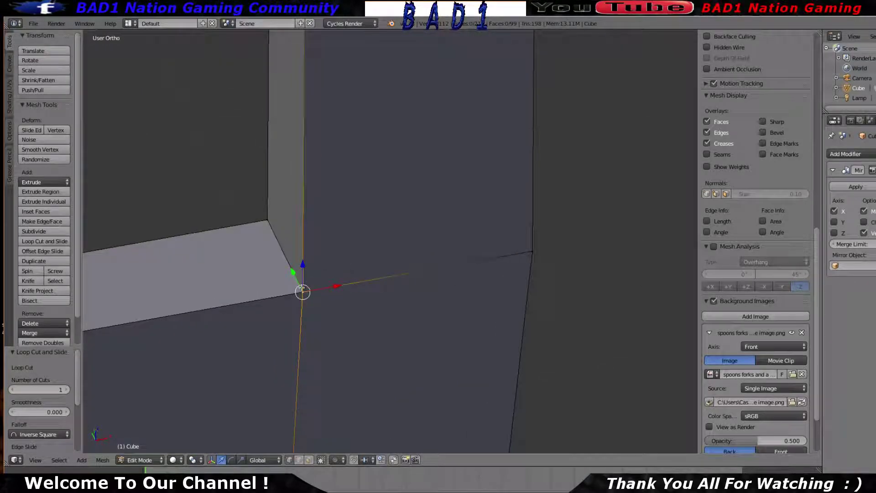
Try Z and X moves on the corner vertex, then undo the raise to restore it
{"action": "key", "text": "g"}
{"action": "key", "text": "z"}
{"action": "right_click", "coordinate": [303, 262]}
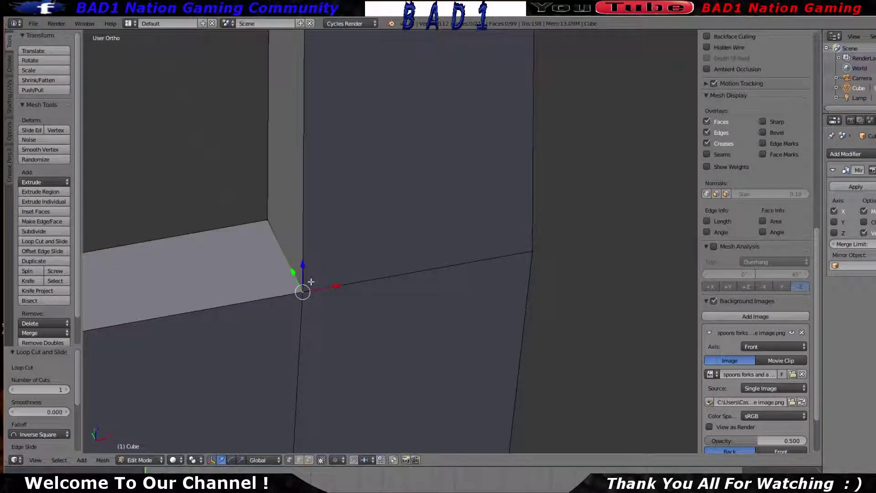
{"action": "key", "text": "g"}
{"action": "key", "text": "z"}
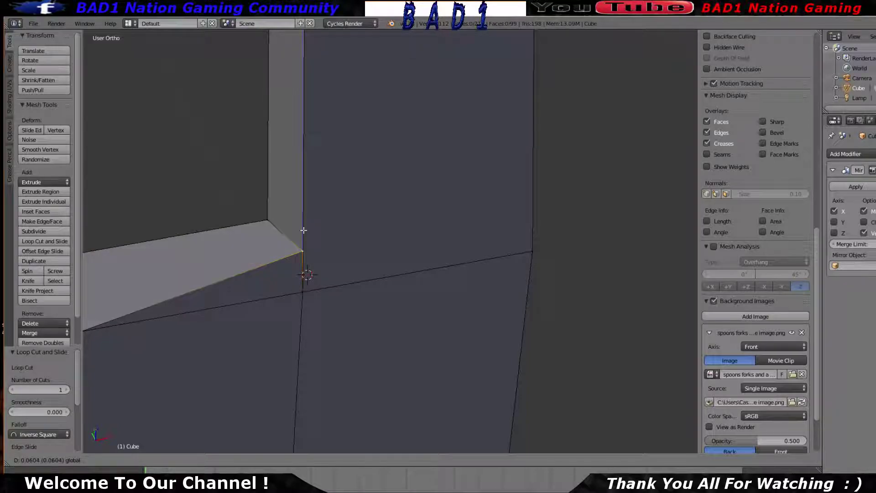
{"action": "left_click", "coordinate": [303, 232]}
{"action": "key", "text": "g"}
{"action": "key", "text": "x"}
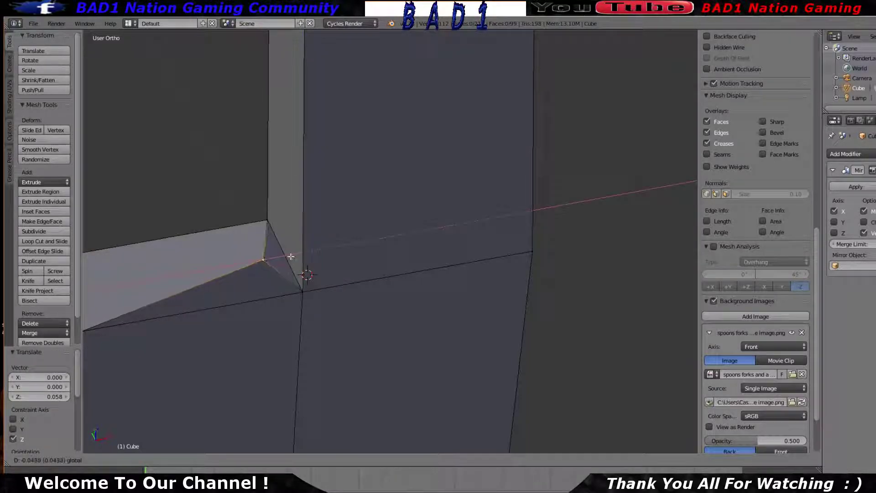
{"action": "right_click", "coordinate": [292, 258]}
{"action": "key", "text": "ctrl+z"}
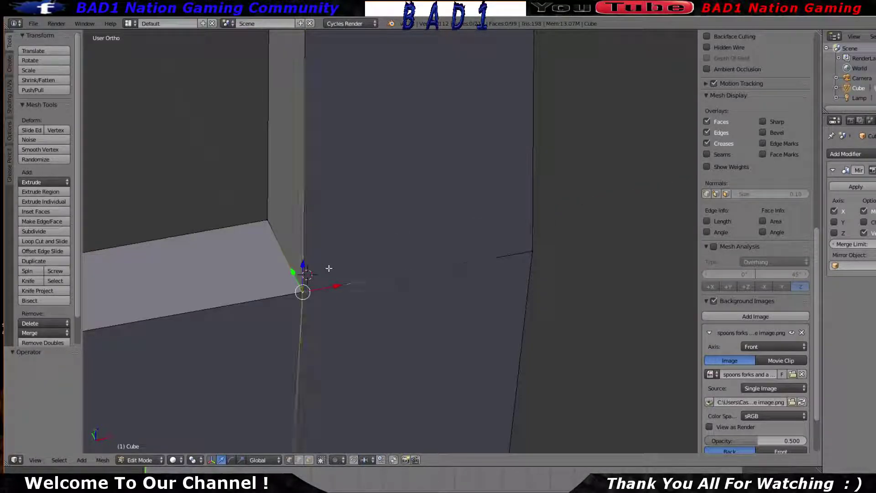
Undo four edits to remove the extra loop cuts
{"action": "key", "text": "ctrl+z"}
{"action": "key", "text": "ctrl+z"}
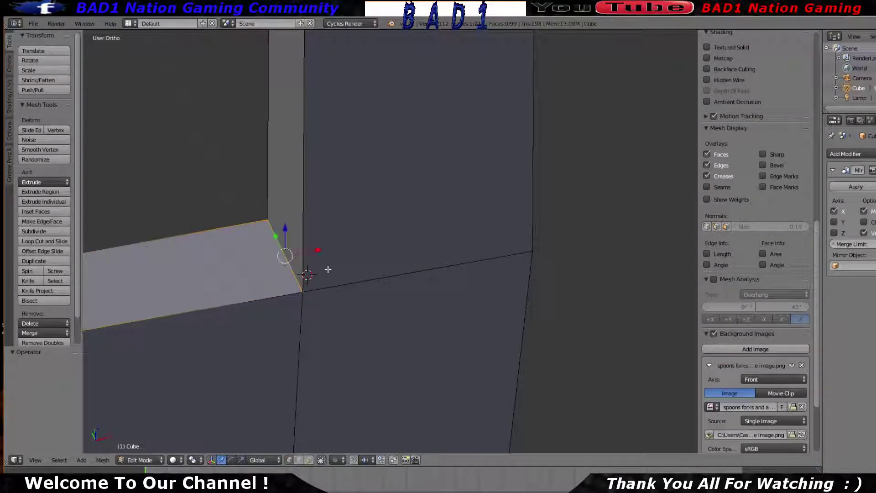
{"action": "key", "text": "ctrl+z"}
{"action": "key", "text": "ctrl+z"}
{"action": "key", "text": "ctrl+z"}
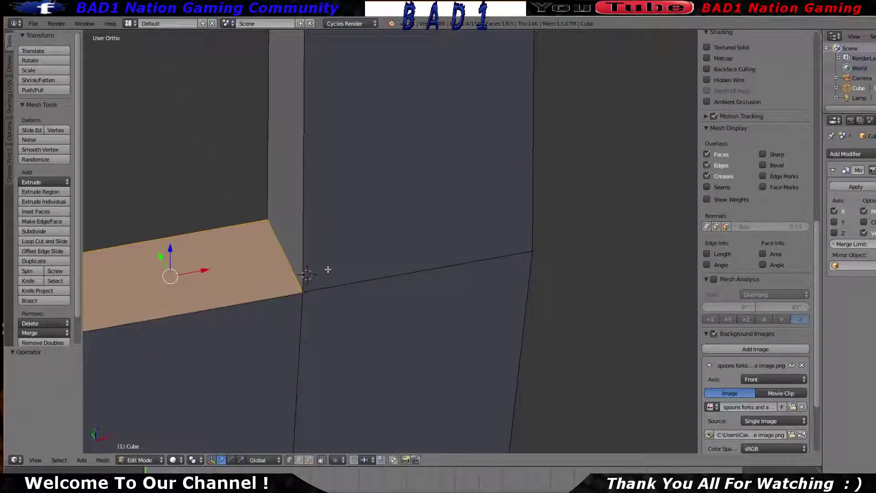
{"action": "key", "text": "ctrl+z"}
{"action": "key", "text": "ctrl+z"}
{"action": "key", "text": "ctrl+z"}
{"action": "key", "text": "ctrl+z"}
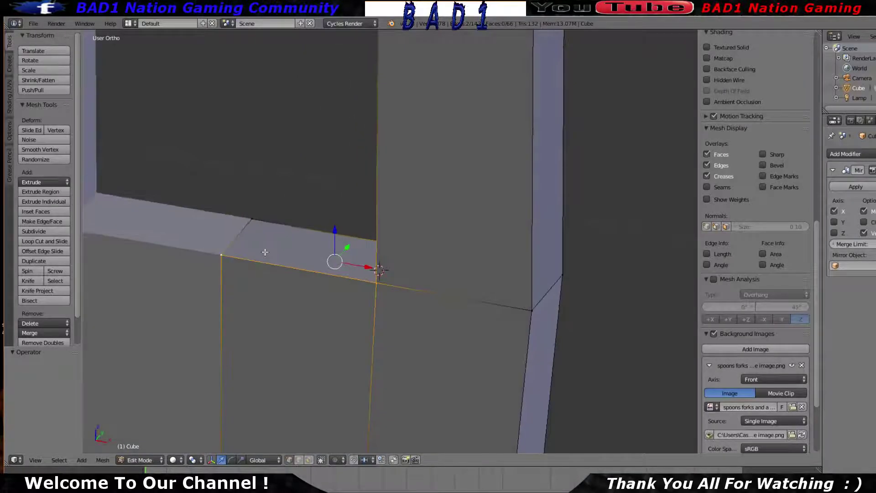
{"action": "key", "text": "ctrl+z"}
{"action": "key", "text": "ctrl+z"}
{"action": "key", "text": "ctrl+z"}
Select the ledge corner vertex and test moving it, cancelling the grabs
{"action": "middle_click_drag", "start_coordinate": [298, 253], "coordinate": [495, 285]}
{"action": "right_click", "coordinate": [489, 279]}
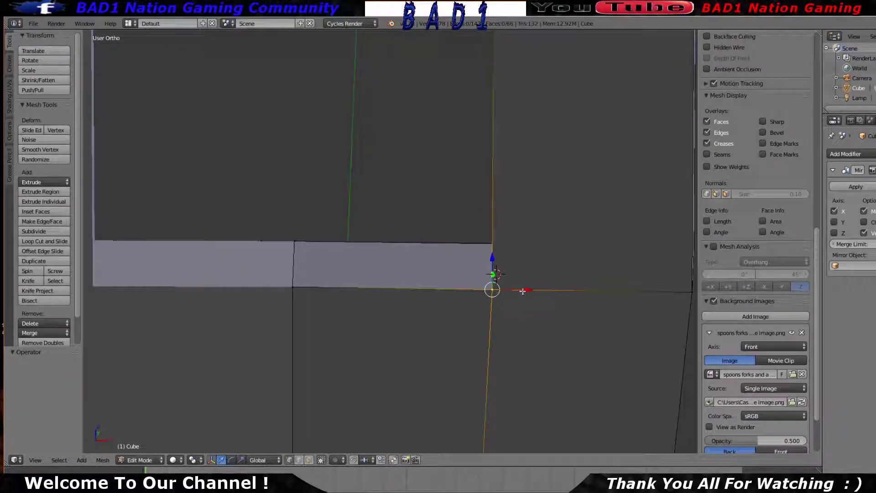
{"action": "key", "text": "g"}
{"action": "left_click", "coordinate": [525, 297]}
{"action": "middle_click_drag", "start_coordinate": [525, 297], "coordinate": [487, 335]}
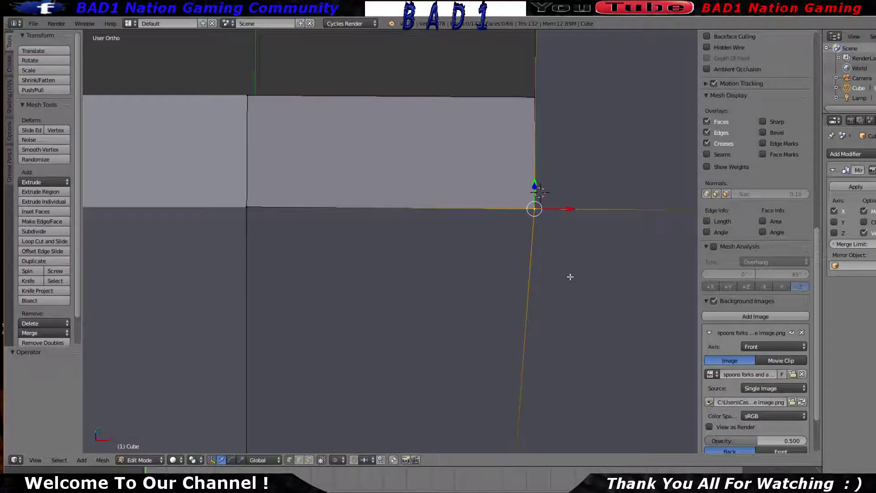
{"action": "middle_click_drag", "start_coordinate": [569, 276], "coordinate": [372, 302]}
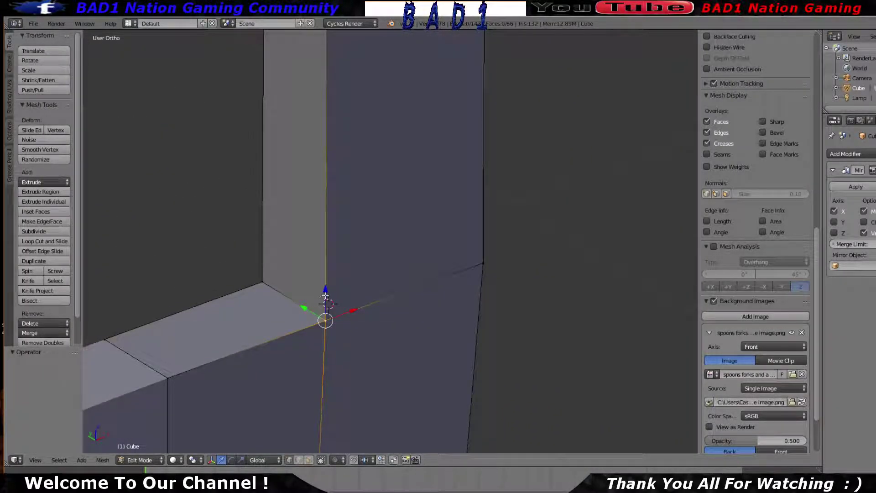
{"action": "key", "text": "g"}
{"action": "right_click", "coordinate": [354, 327]}
{"action": "middle_click_drag", "start_coordinate": [353, 327], "coordinate": [367, 270]}
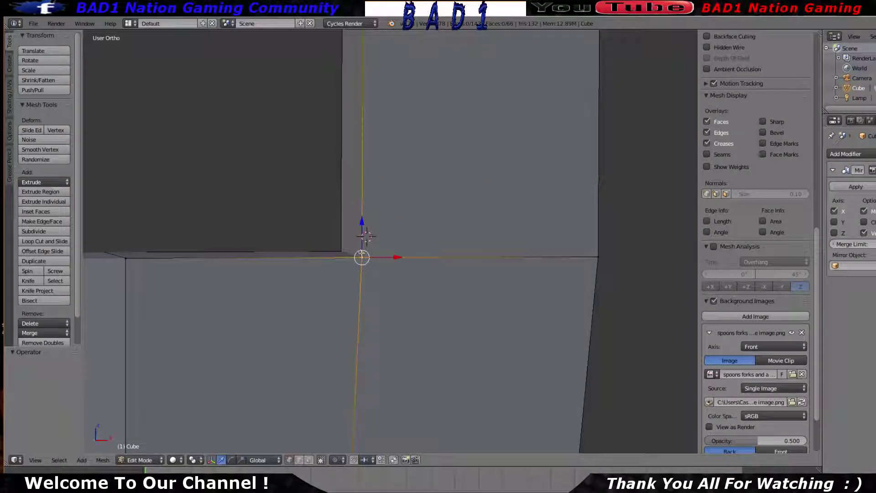
{"action": "left_click_drag", "start_coordinate": [362, 260], "coordinate": [412, 411]}
{"action": "right_click", "coordinate": [412, 411]}
In edge select mode, try selecting the corner's horizontal and vertical edges
{"action": "left_click", "coordinate": [299, 459]}
{"action": "right_click", "coordinate": [432, 256]}
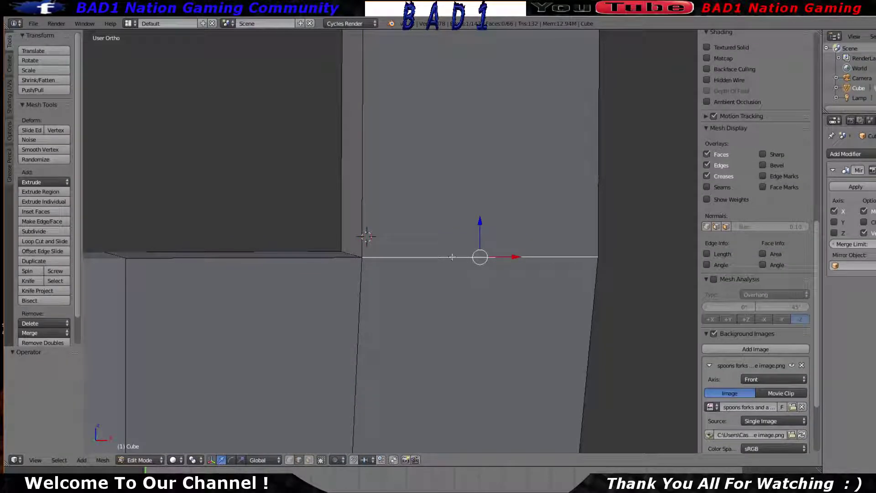
{"action": "right_click", "coordinate": [351, 333]}
{"action": "right_click", "coordinate": [117, 329]}
{"action": "right_click", "coordinate": [233, 258]}
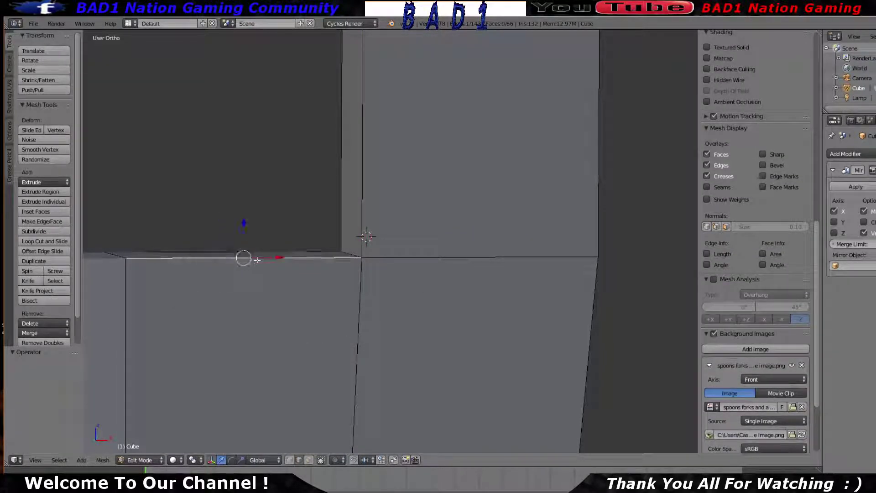
{"action": "right_click", "coordinate": [414, 254]}
{"action": "scroll", "coordinate": [414, 253], "scroll_direction": "down", "scroll_amount": 6}
{"action": "right_click", "coordinate": [375, 340]}
{"action": "scroll", "coordinate": [374, 343], "scroll_direction": "up", "scroll_amount": 3}
In face select mode, select the face left of the corner
{"action": "left_click", "coordinate": [309, 460]}
{"action": "right_click", "coordinate": [348, 334]}
{"action": "scroll", "coordinate": [413, 355], "scroll_direction": "up", "scroll_amount": 3}
{"action": "middle_click_drag", "start_coordinate": [414, 354], "coordinate": [391, 343]}
Reselect the ledge corner vertex and cancel a trial X-axis move
{"action": "left_click", "coordinate": [289, 460]}
{"action": "right_click", "coordinate": [372, 289]}
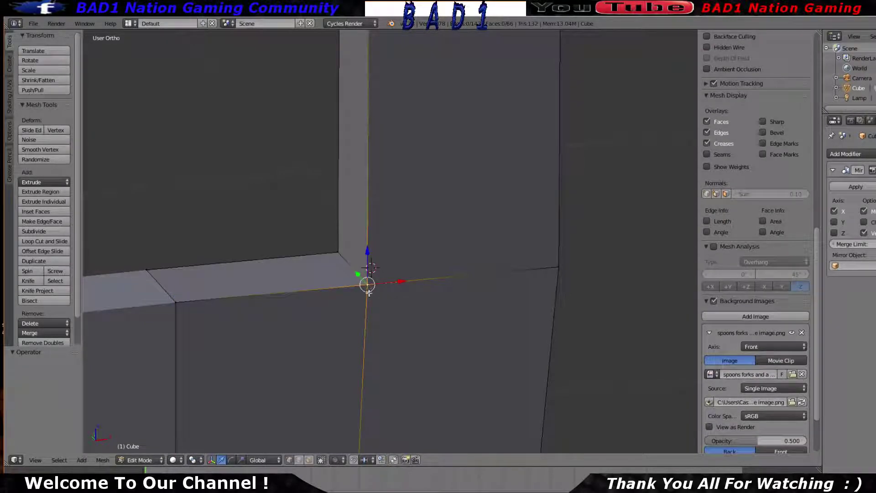
{"action": "middle_click_drag", "start_coordinate": [369, 292], "coordinate": [394, 278]}
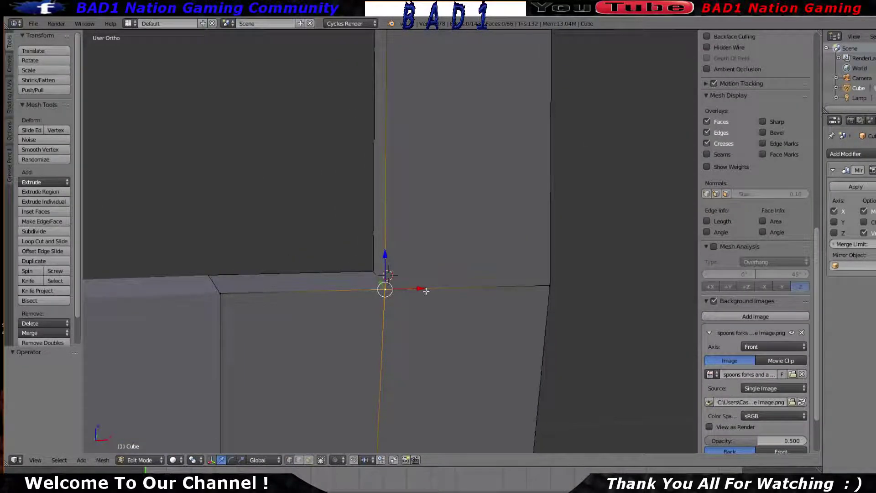
{"action": "middle_click_drag", "start_coordinate": [442, 310], "coordinate": [477, 320]}
{"action": "key", "text": "g"}
{"action": "key", "text": "x"}
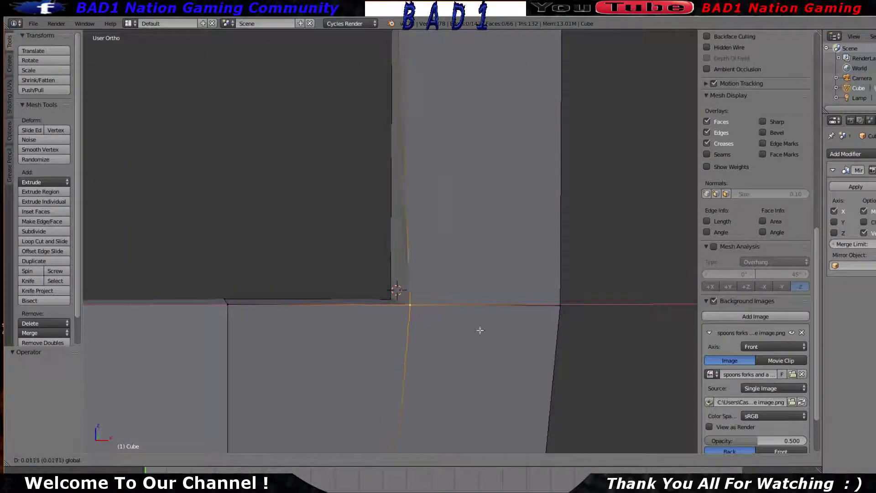
{"action": "right_click", "coordinate": [443, 343]}
Select the ledge face and inspect the fork from a near-front view
{"action": "middle_click_drag", "start_coordinate": [432, 344], "coordinate": [392, 312]}
{"action": "middle_click_drag", "start_coordinate": [378, 283], "coordinate": [460, 250]}
{"action": "scroll", "coordinate": [756, 273], "scroll_direction": "up", "scroll_amount": 3}
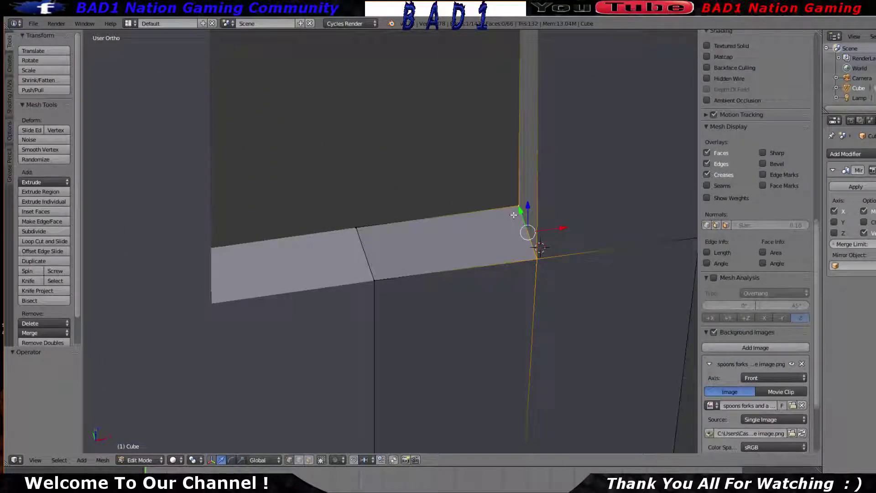
{"action": "right_click", "coordinate": [447, 246]}
{"action": "middle_click_drag", "start_coordinate": [542, 251], "coordinate": [368, 251]}
{"action": "scroll", "coordinate": [353, 234], "scroll_direction": "up", "scroll_amount": 2}
{"action": "scroll", "coordinate": [354, 233], "scroll_direction": "down", "scroll_amount": 3}
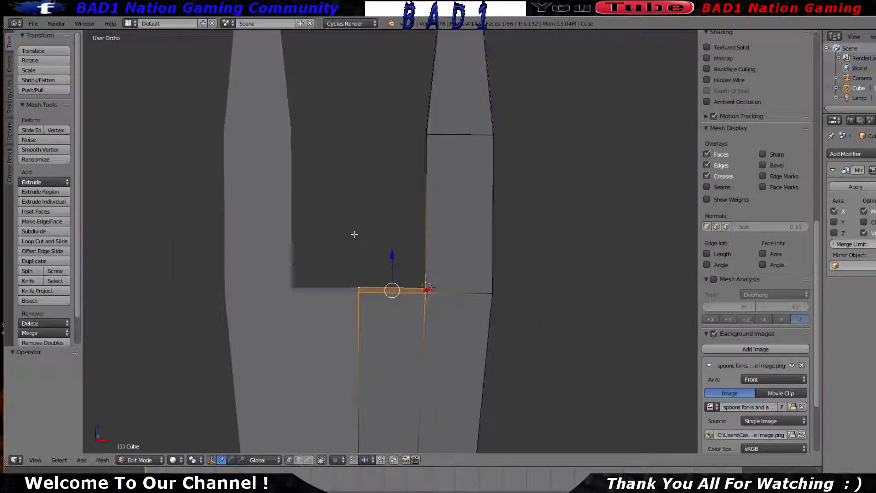
{"action": "scroll", "coordinate": [362, 270], "scroll_direction": "up", "scroll_amount": 4}
{"action": "scroll", "coordinate": [366, 199], "scroll_direction": "down", "scroll_amount": 5}
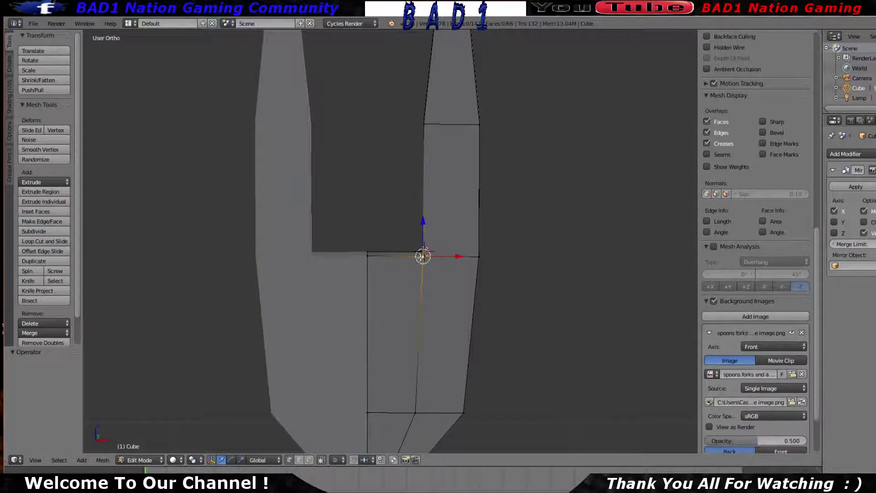
{"action": "scroll", "coordinate": [406, 245], "scroll_direction": "down", "scroll_amount": 3}
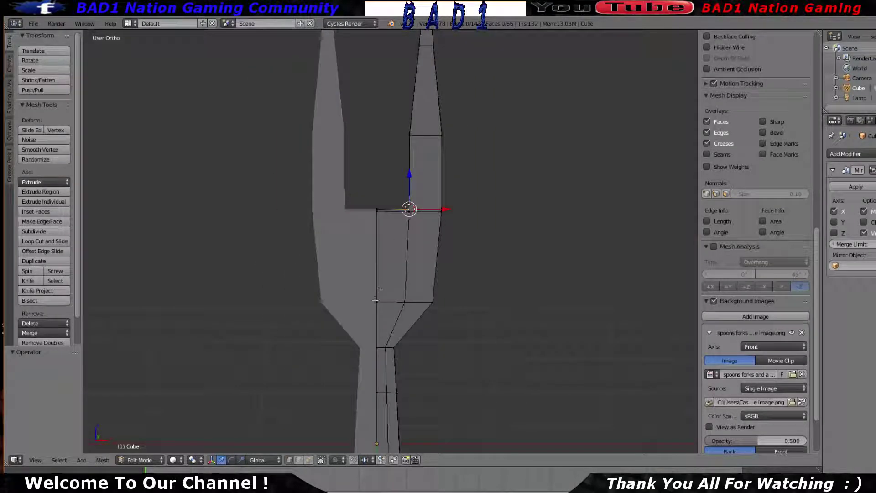
Cut a vertical edge loop through the fork handle
{"action": "key", "text": "ctrl+r"}
{"action": "left_click", "coordinate": [381, 211]}
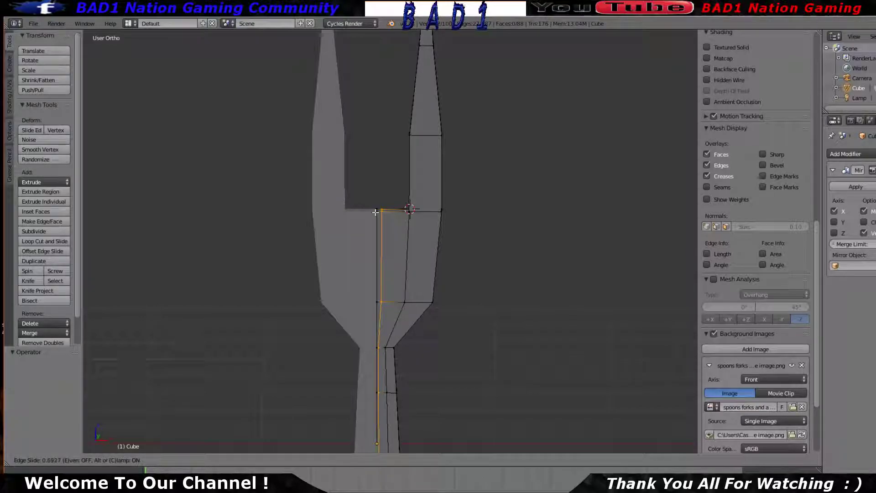
{"action": "left_click", "coordinate": [384, 214]}
{"action": "scroll", "coordinate": [387, 205], "scroll_direction": "up", "scroll_amount": 6}
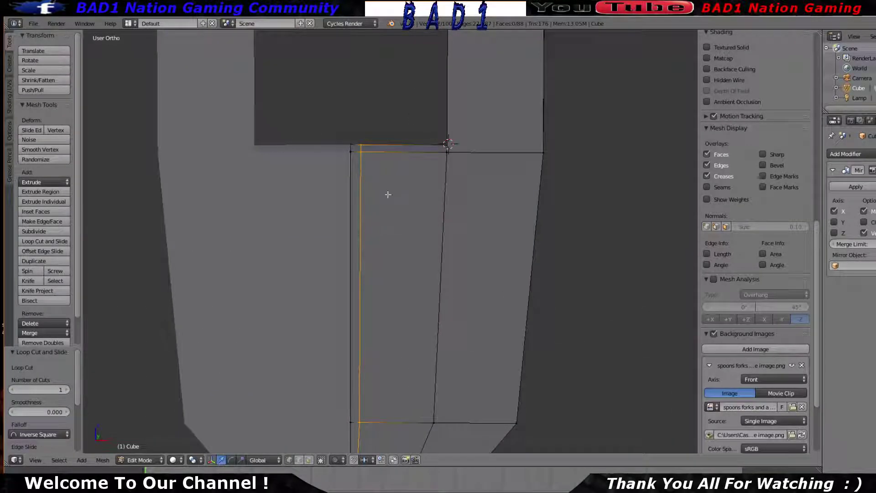
{"action": "scroll", "coordinate": [390, 266], "scroll_direction": "down", "scroll_amount": 4}
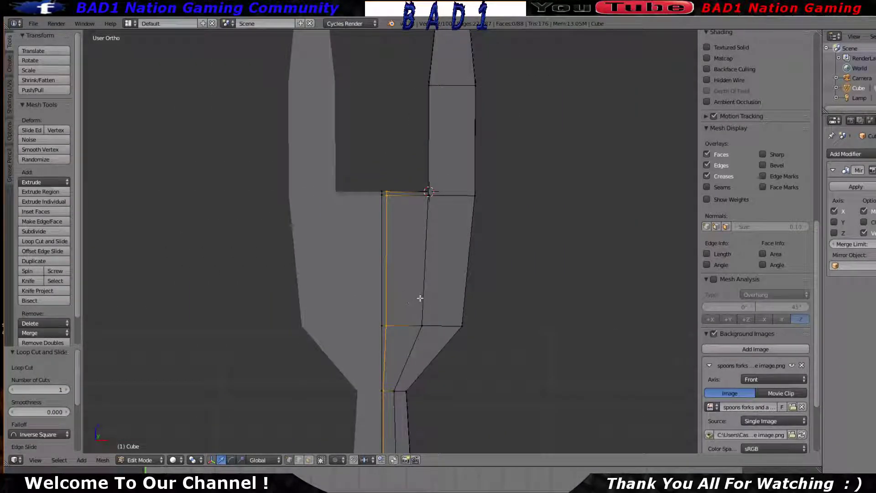
{"action": "scroll", "coordinate": [421, 304], "scroll_direction": "up", "scroll_amount": 3}
{"action": "scroll", "coordinate": [407, 290], "scroll_direction": "down", "scroll_amount": 5}
{"action": "scroll", "coordinate": [432, 238], "scroll_direction": "up", "scroll_amount": 4}
{"action": "scroll", "coordinate": [411, 233], "scroll_direction": "down", "scroll_amount": 6}
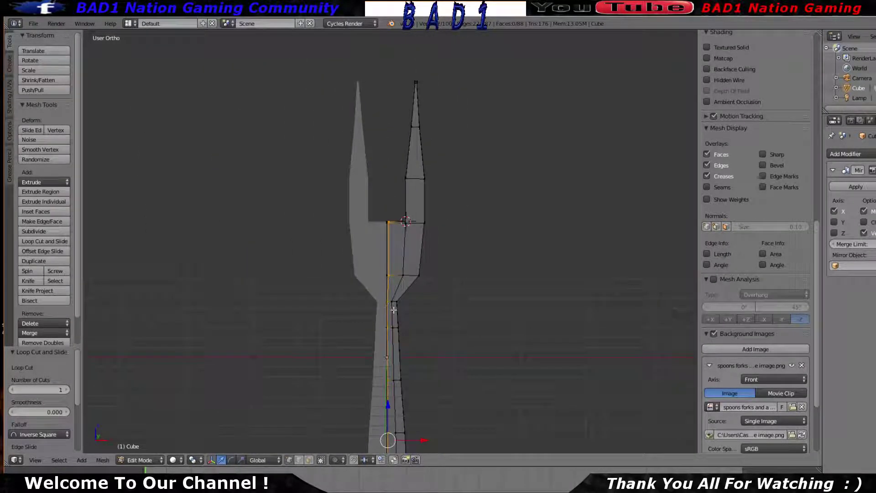
{"action": "scroll", "coordinate": [412, 323], "scroll_direction": "up", "scroll_amount": 5}
{"action": "scroll", "coordinate": [416, 193], "scroll_direction": "up", "scroll_amount": 4}
Place a lengthwise loop along the neck at slide factor 0.517
{"action": "left_click", "coordinate": [415, 157]}
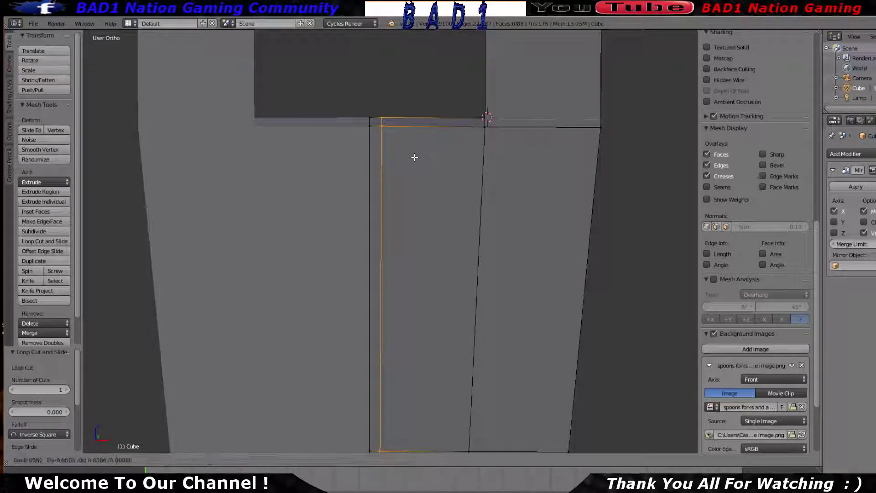
{"action": "left_click", "coordinate": [418, 194]}
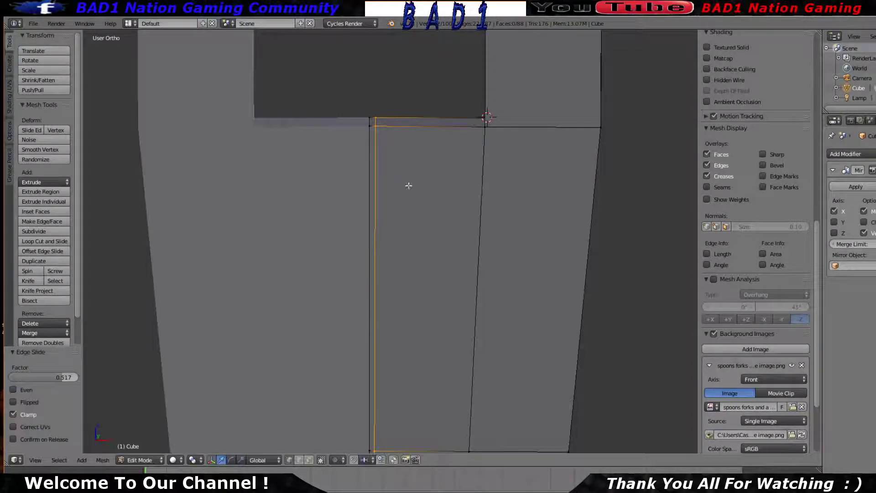
{"action": "scroll", "coordinate": [420, 198], "scroll_direction": "down", "scroll_amount": 4}
{"action": "scroll", "coordinate": [436, 229], "scroll_direction": "up", "scroll_amount": 3}
{"action": "scroll", "coordinate": [415, 200], "scroll_direction": "down", "scroll_amount": 3}
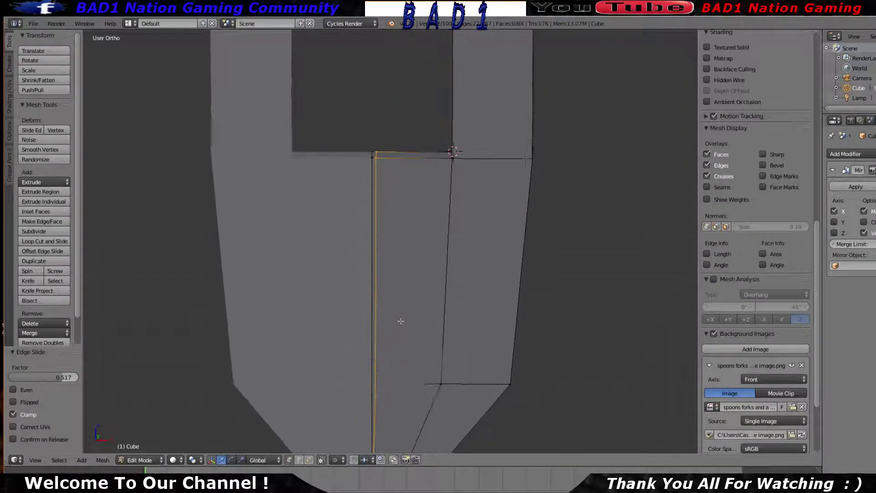
{"action": "scroll", "coordinate": [399, 344], "scroll_direction": "up", "scroll_amount": 3}
{"action": "middle_click_drag", "start_coordinate": [400, 297], "coordinate": [435, 272]}
Select the neck's top face by its four corners and switch to front view
{"action": "right_click", "coordinate": [458, 106]}
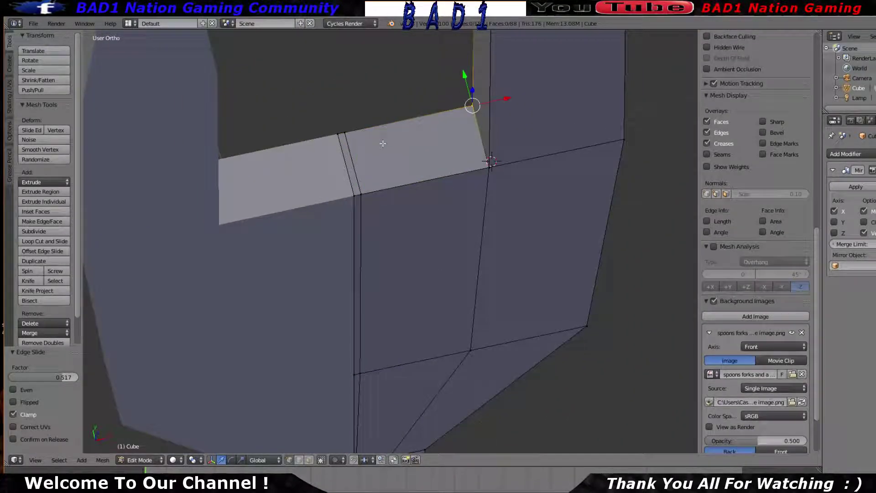
{"action": "right_click", "coordinate": [349, 131], "text": "shift"}
{"action": "right_click", "coordinate": [368, 196], "text": "shift"}
{"action": "right_click", "coordinate": [491, 172], "text": "shift"}
{"action": "middle_click_drag", "start_coordinate": [500, 261], "coordinate": [429, 198]}
{"action": "key", "text": "KP_1"}
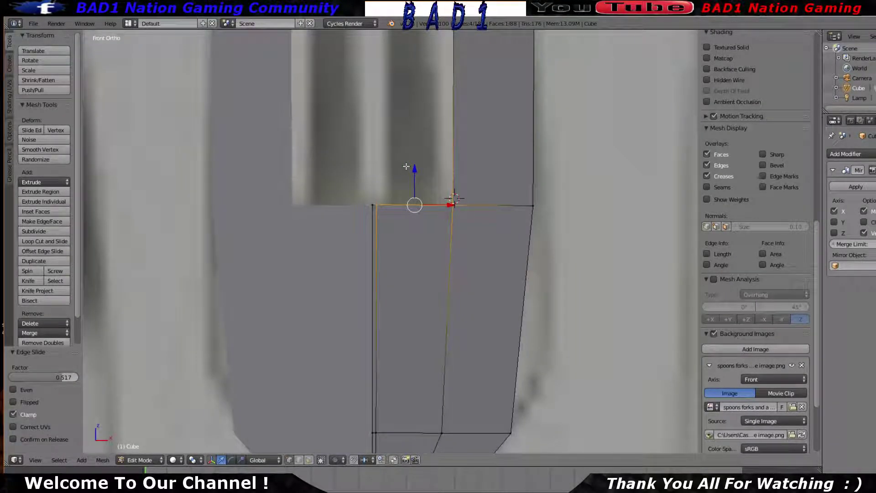
{"action": "scroll", "coordinate": [406, 166], "scroll_direction": "down", "scroll_amount": 5}
{"action": "scroll", "coordinate": [406, 167], "scroll_direction": "up", "scroll_amount": 3}
Try extruding the face, then cancel and undo the extrusion
{"action": "key", "text": "e"}
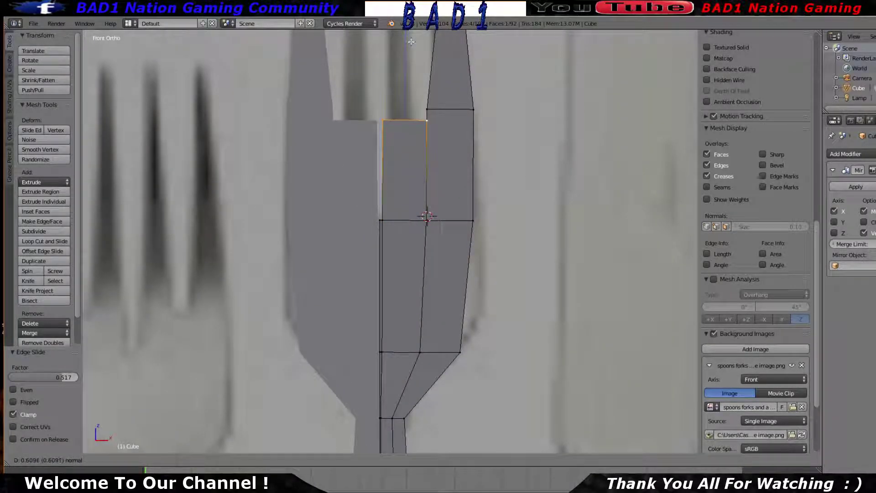
{"action": "right_click", "coordinate": [407, 122]}
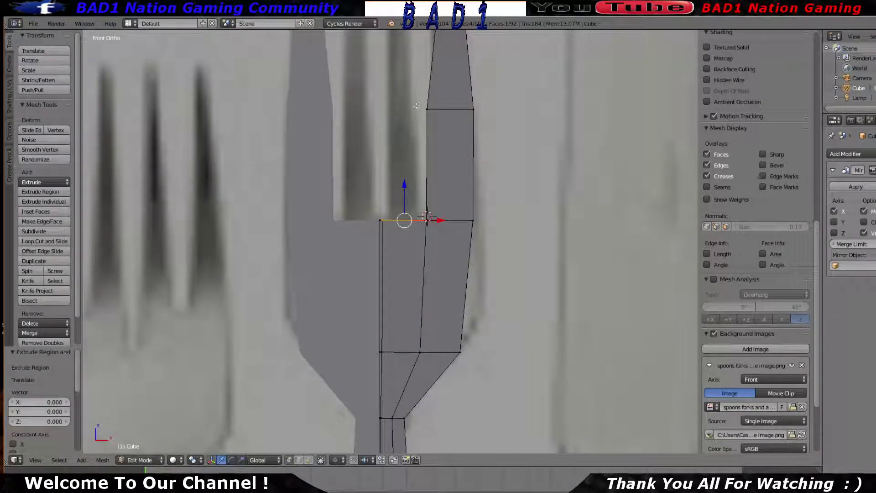
{"action": "scroll", "coordinate": [419, 161], "scroll_direction": "up", "scroll_amount": 3}
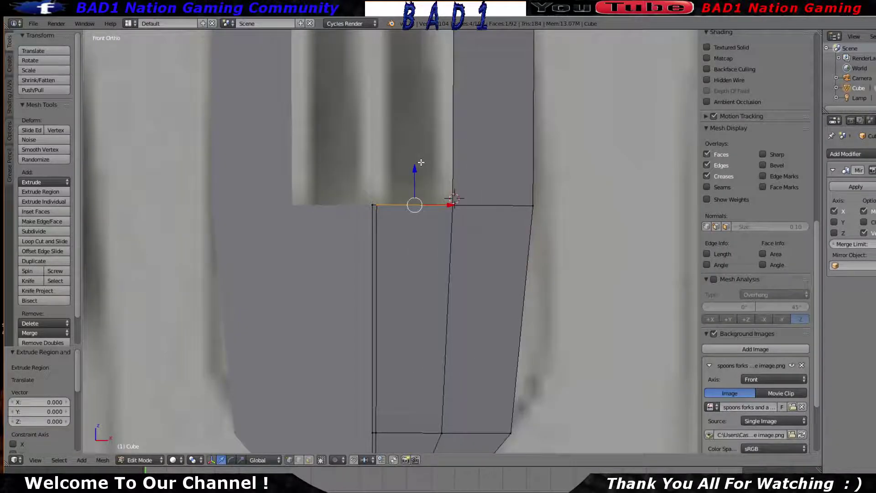
{"action": "middle_click_drag", "start_coordinate": [418, 182], "coordinate": [432, 210]}
{"action": "key", "text": "ctrl+z"}
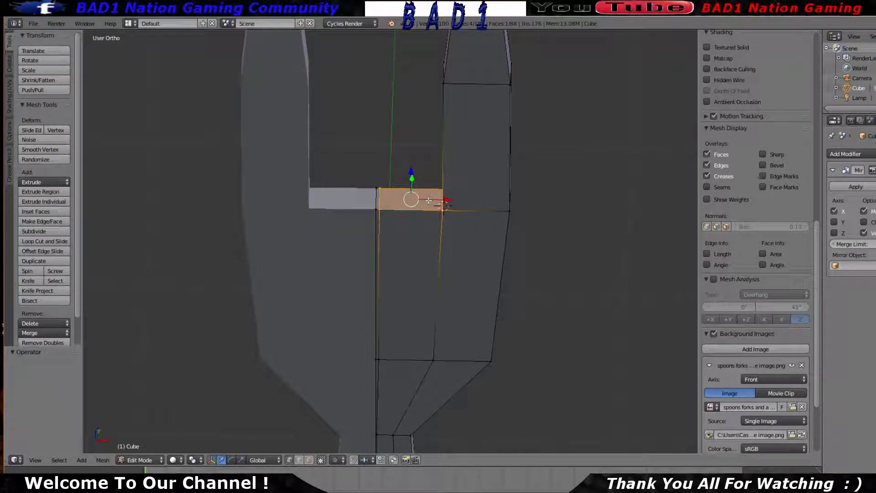
{"action": "key", "text": "ctrl+r"}
Cut a new edge loop through the fork head and select the top face it creates
{"action": "left_click", "coordinate": [424, 200]}
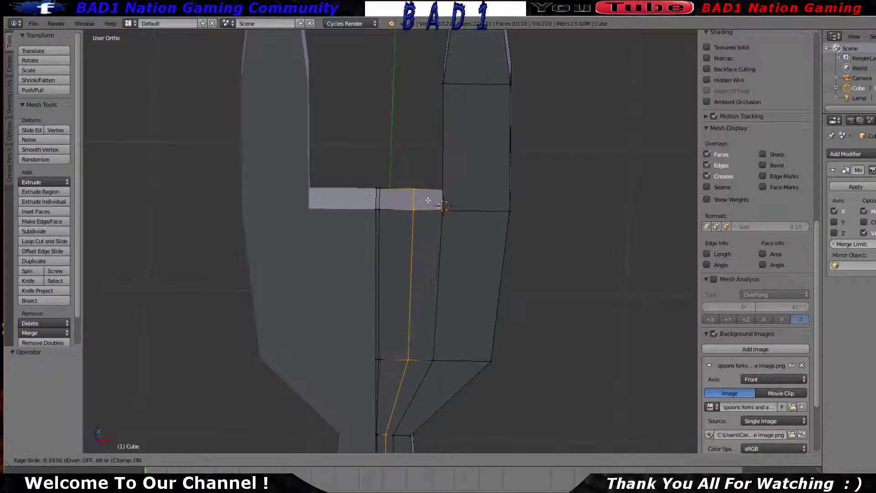
{"action": "left_click", "coordinate": [453, 204]}
{"action": "scroll", "coordinate": [453, 204], "scroll_direction": "up", "scroll_amount": 5}
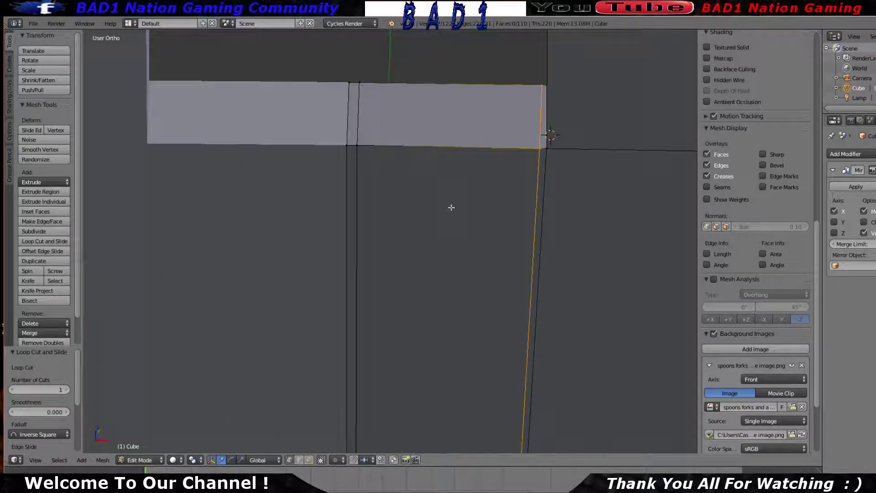
{"action": "middle_click_drag", "start_coordinate": [451, 209], "coordinate": [491, 193]}
{"action": "middle_click_drag", "start_coordinate": [426, 178], "coordinate": [408, 260]}
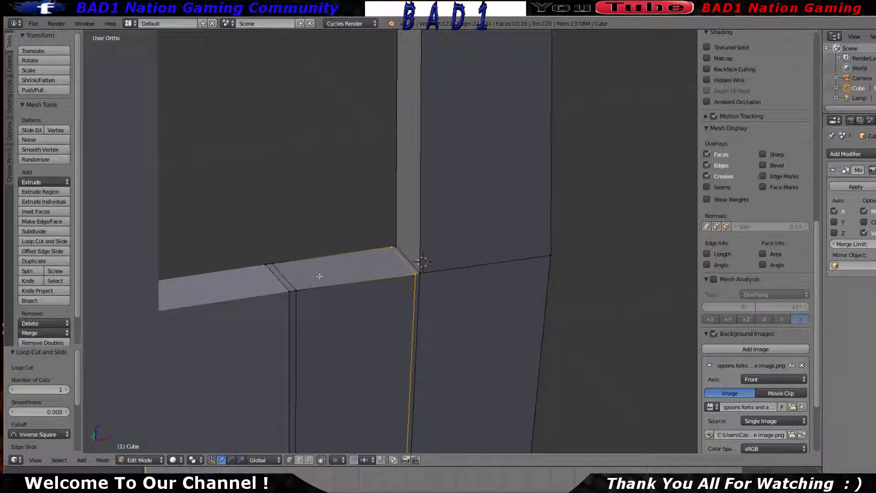
{"action": "right_click", "coordinate": [294, 276], "text": "shift"}
{"action": "right_click", "coordinate": [281, 267], "text": "shift"}
{"action": "middle_click_drag", "start_coordinate": [281, 267], "coordinate": [425, 244]}
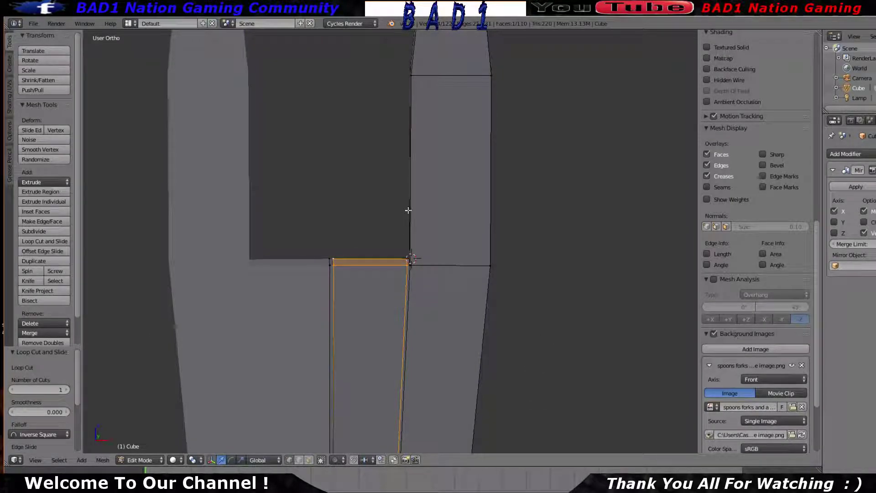
Try extruding that top face, check it in front wireframe view, then undo the extrusion
{"action": "key", "text": "e"}
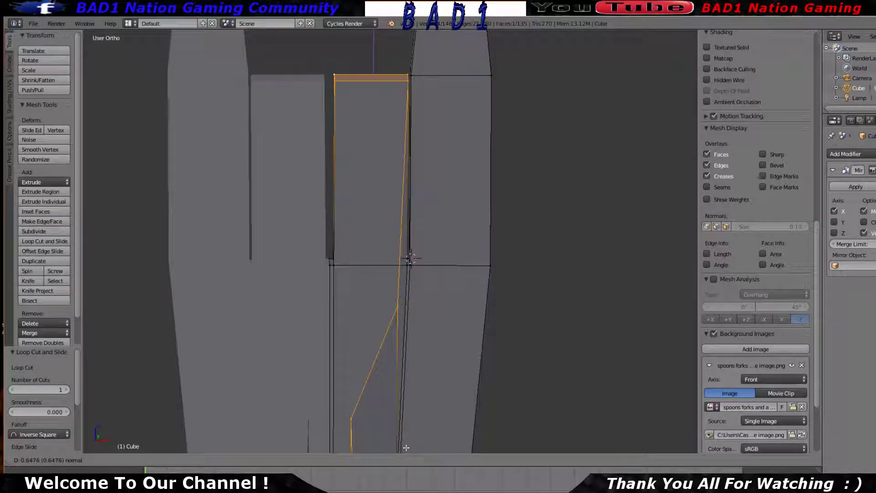
{"action": "left_click", "coordinate": [404, 34]}
{"action": "middle_click_drag", "start_coordinate": [416, 233], "coordinate": [404, 114], "text": "shift"}
{"action": "key", "text": "KP_1"}
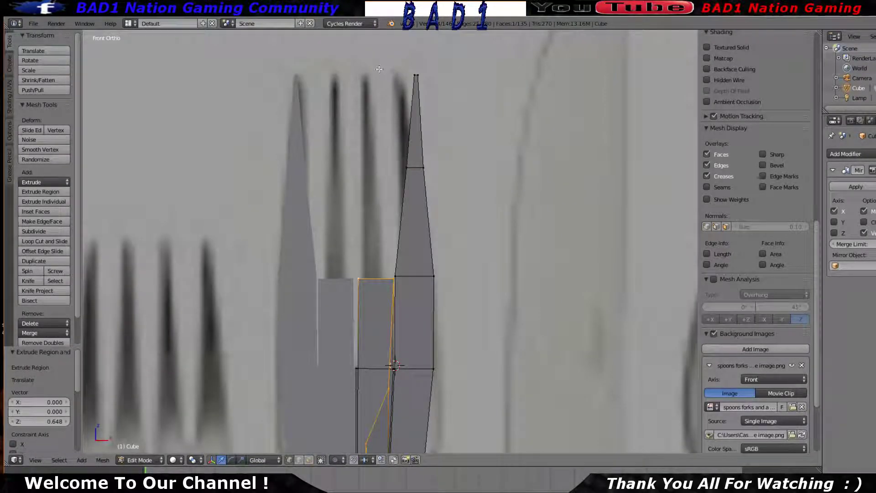
{"action": "scroll", "coordinate": [379, 69], "scroll_direction": "up", "scroll_amount": 1}
{"action": "middle_click_drag", "start_coordinate": [379, 69], "coordinate": [396, 116], "text": "shift"}
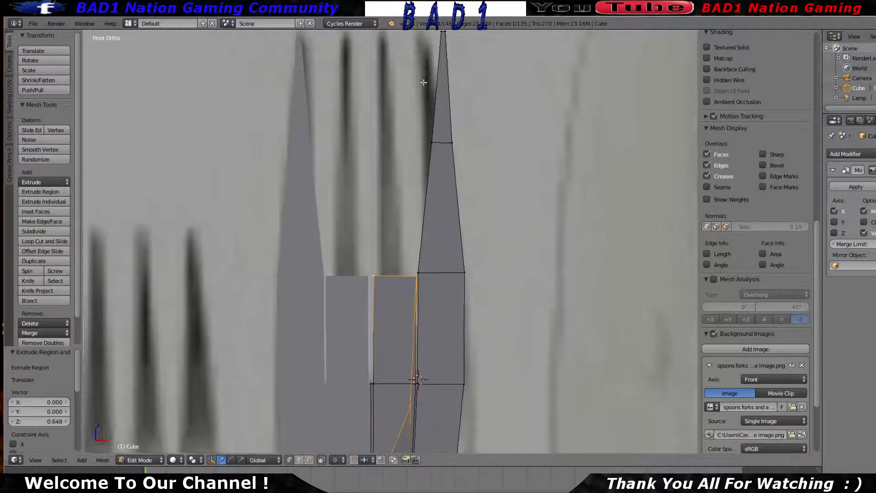
{"action": "key", "text": "z"}
{"action": "mouse_move", "coordinate": [403, 151]}
{"action": "middle_mouse_down"}
{"action": "mouse_move", "coordinate": [409, 182]}
{"action": "mouse_move", "coordinate": [388, 200]}
{"action": "middle_mouse_up"}
{"action": "key", "text": "ctrl+z"}
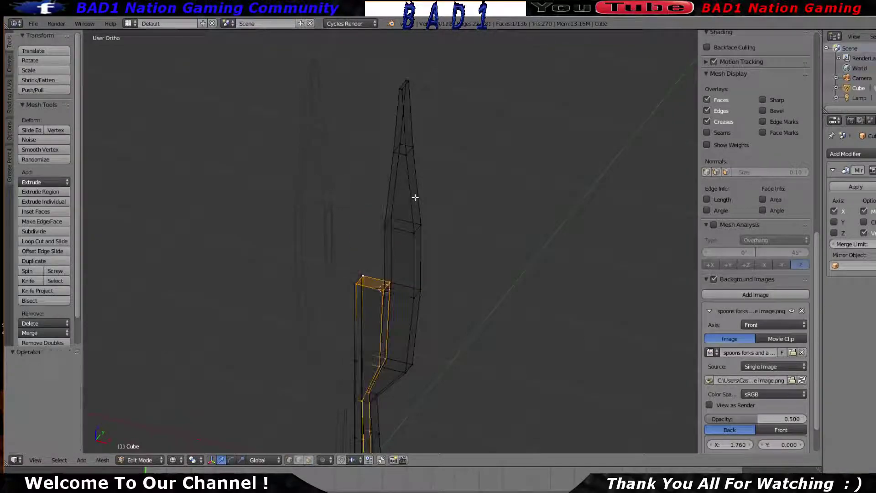
{"action": "key", "text": "z"}
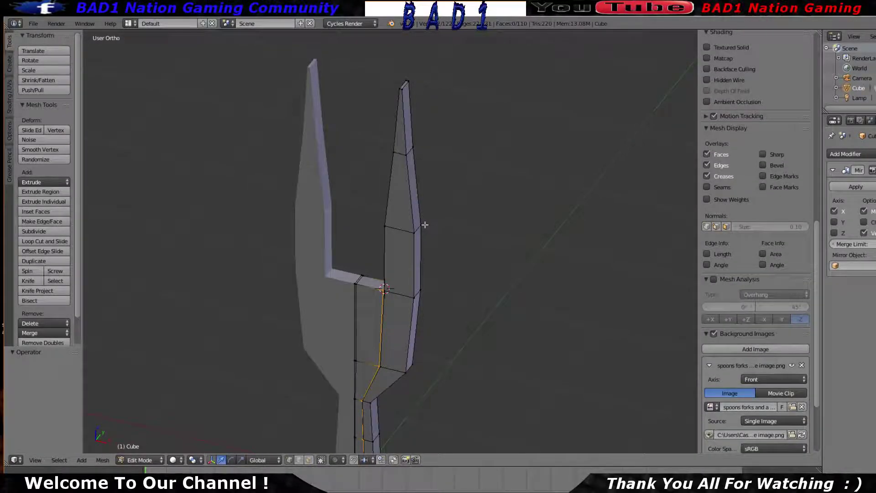
{"action": "scroll", "coordinate": [448, 221], "scroll_direction": "up", "scroll_amount": 6}
Select the four crossbar corner vertices forming the top face beside the outer tine
{"action": "mouse_move", "coordinate": [448, 222]}
{"action": "middle_mouse_down", "text": "shift"}
{"action": "mouse_move", "coordinate": [427, 168]}
{"action": "mouse_move", "coordinate": [397, 221]}
{"action": "middle_mouse_up", "text": "shift"}
{"action": "right_click", "coordinate": [478, 117]}
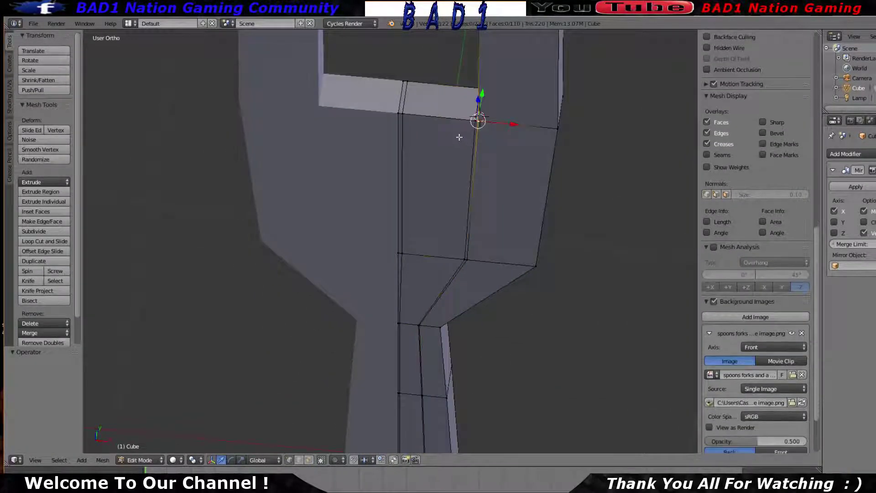
{"action": "middle_click_drag", "start_coordinate": [456, 133], "coordinate": [449, 116]}
{"action": "left_click_drag", "start_coordinate": [449, 116], "coordinate": [446, 128]}
{"action": "right_click", "coordinate": [422, 107], "text": "shift"}
{"action": "right_click", "coordinate": [393, 169], "text": "shift"}
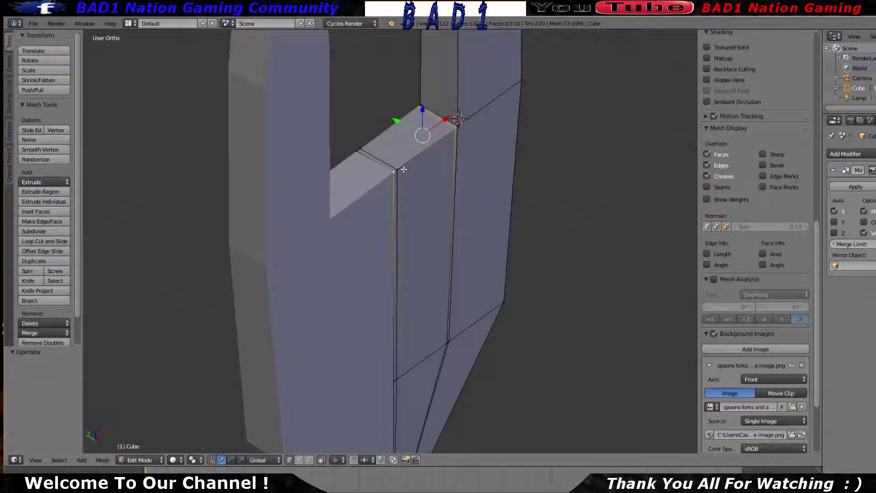
{"action": "right_click", "coordinate": [359, 150], "text": "shift"}
{"action": "right_click", "coordinate": [455, 123], "text": "shift"}
{"action": "right_click", "coordinate": [451, 130], "text": "shift"}
{"action": "mouse_move", "coordinate": [451, 130]}
{"action": "middle_mouse_down"}
{"action": "mouse_move", "coordinate": [439, 170]}
{"action": "mouse_move", "coordinate": [462, 129]}
{"action": "middle_mouse_up"}
{"action": "key", "text": "KP_1"}
{"action": "scroll", "coordinate": [401, 197], "scroll_direction": "down", "scroll_amount": 6}
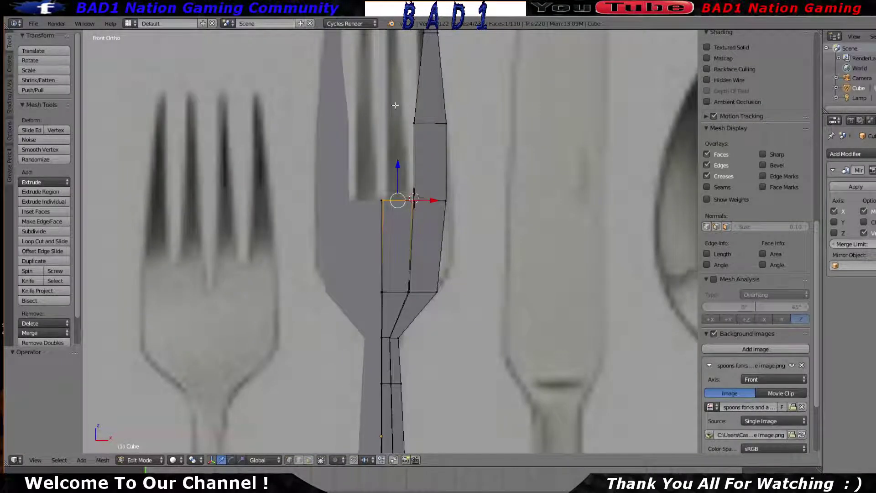
{"action": "scroll", "coordinate": [400, 198], "scroll_direction": "up", "scroll_amount": 5}
Extrude the face upward twice (Z 0.668, then 0.785) to grow the inner tine
{"action": "key", "text": "e"}
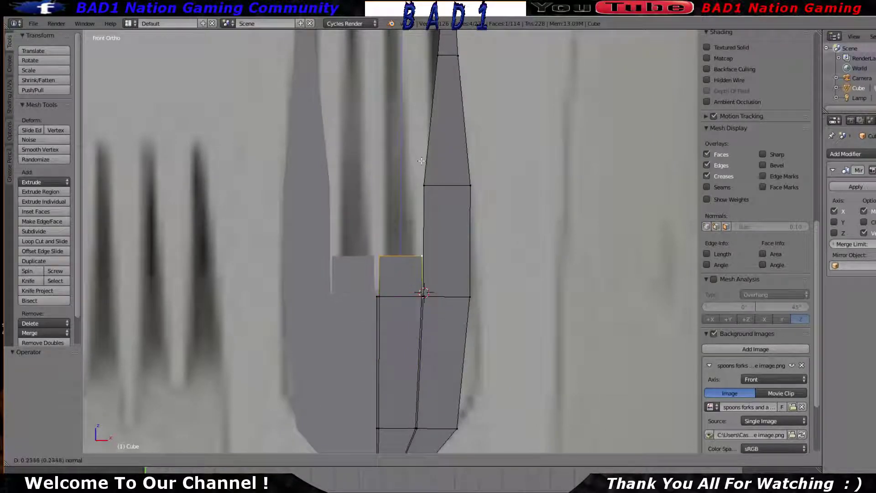
{"action": "left_click", "coordinate": [413, 93]}
{"action": "middle_click_drag", "start_coordinate": [414, 92], "coordinate": [401, 220], "text": "shift"}
{"action": "key", "text": "e"}
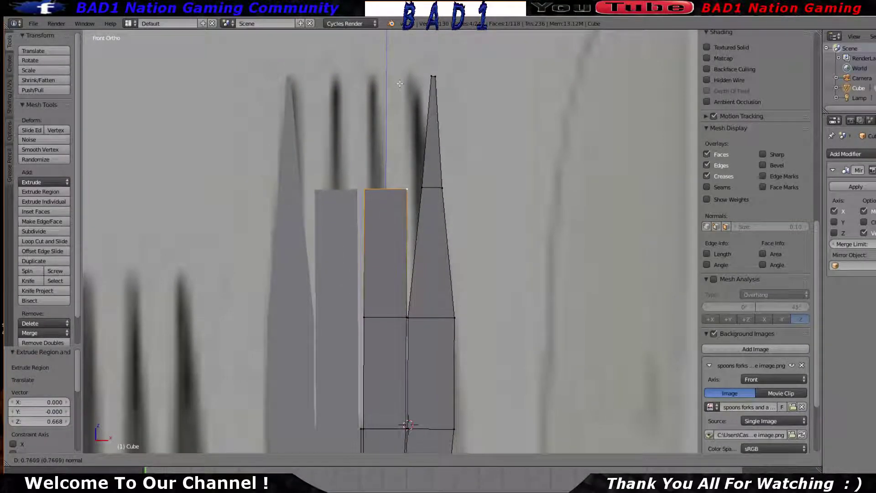
{"action": "left_click", "coordinate": [399, 81]}
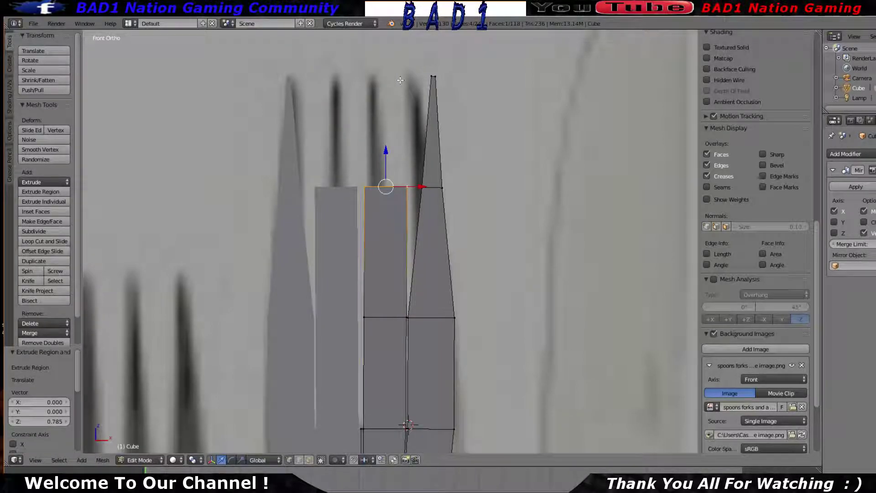
{"action": "key", "text": "alt+s"}
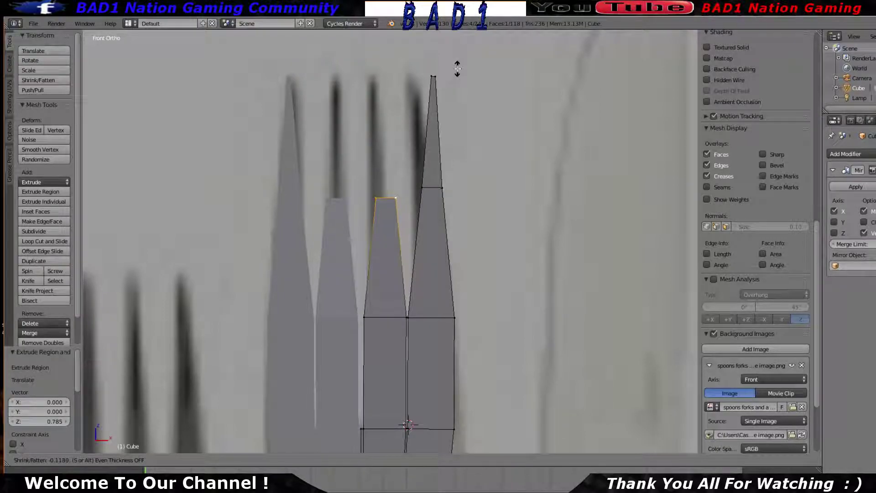
Cancel the shrink and instead scale the tine's top face narrower along X
{"action": "right_click", "coordinate": [444, 84]}
{"action": "middle_click_drag", "start_coordinate": [444, 85], "coordinate": [449, 135]}
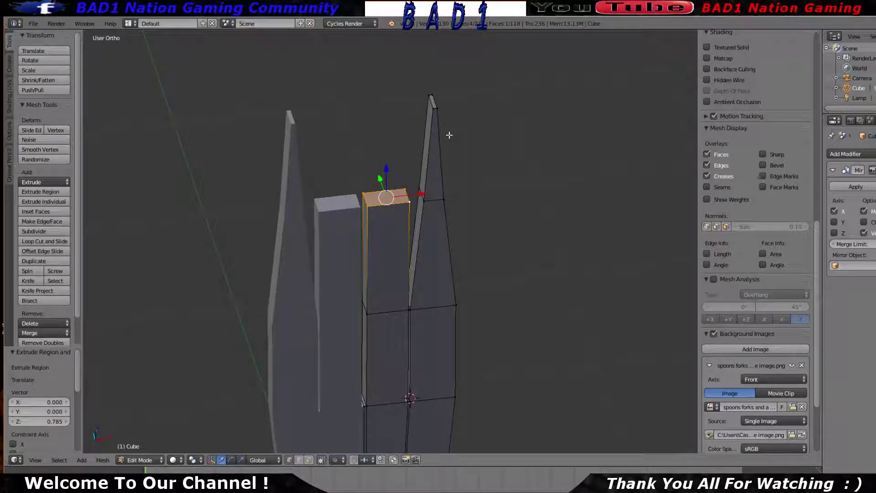
{"action": "key", "text": "KP_1"}
{"action": "key", "text": "s"}
{"action": "key", "text": "x"}
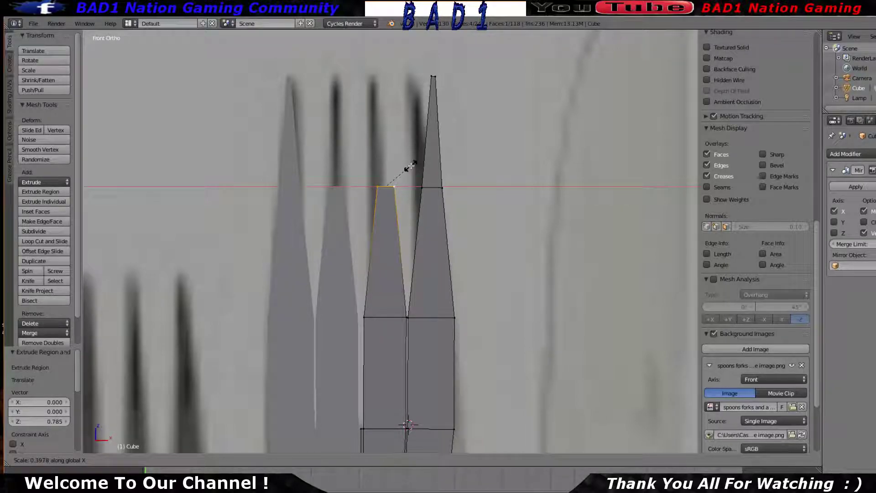
{"action": "left_click", "coordinate": [411, 165]}
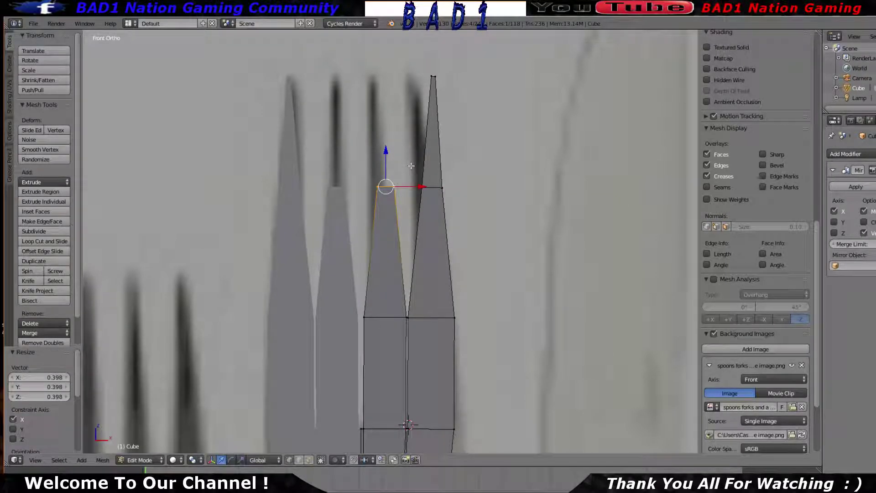
Extrude the tip upward to finish the tine and lower it slightly
{"action": "key", "text": "e"}
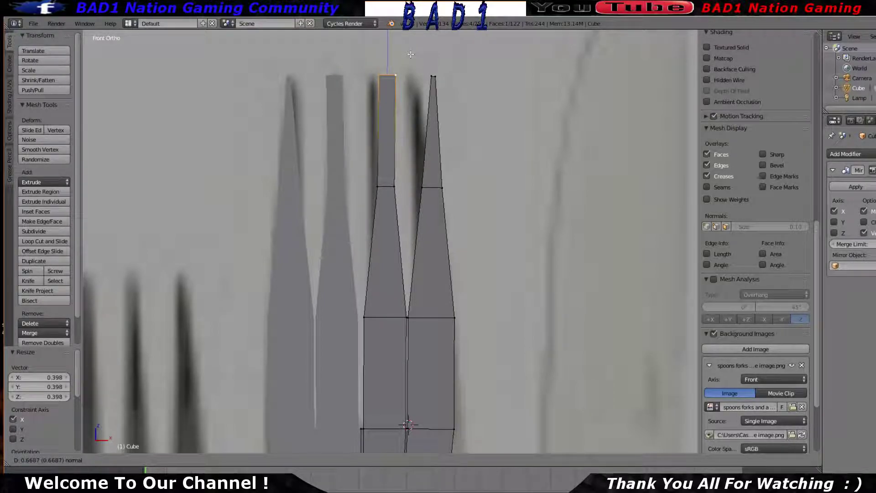
{"action": "left_click", "coordinate": [411, 54]}
{"action": "middle_click_drag", "start_coordinate": [410, 55], "coordinate": [346, 183], "text": "shift"}
{"action": "scroll", "coordinate": [404, 239], "scroll_direction": "up", "scroll_amount": 6}
{"action": "scroll", "coordinate": [404, 239], "scroll_direction": "up", "scroll_amount": 3}
{"action": "left_click_drag", "start_coordinate": [331, 155], "coordinate": [329, 159]}
{"action": "scroll", "coordinate": [385, 215], "scroll_direction": "down", "scroll_amount": 4}
{"action": "scroll", "coordinate": [300, 234], "scroll_direction": "up", "scroll_amount": 3}
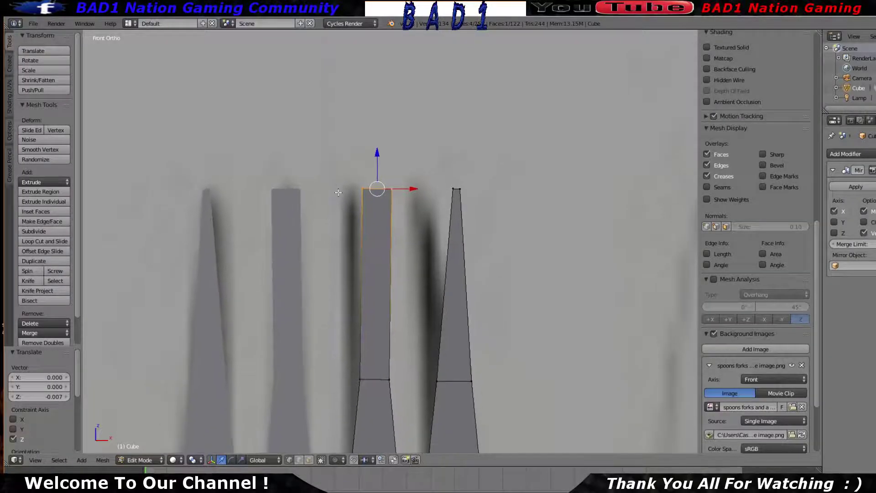
{"action": "scroll", "coordinate": [471, 182], "scroll_direction": "down", "scroll_amount": 9}
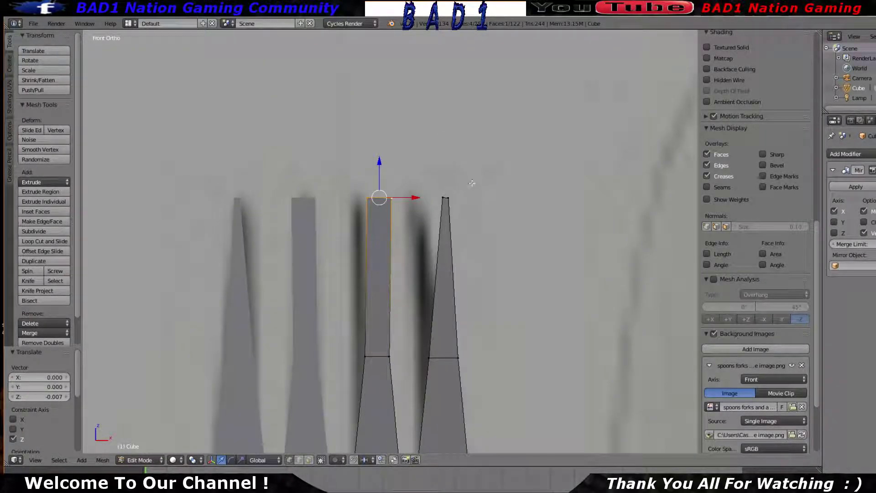
Scale the tine's tip narrower along X twice to form a point
{"action": "key", "text": "s"}
{"action": "key", "text": "x"}
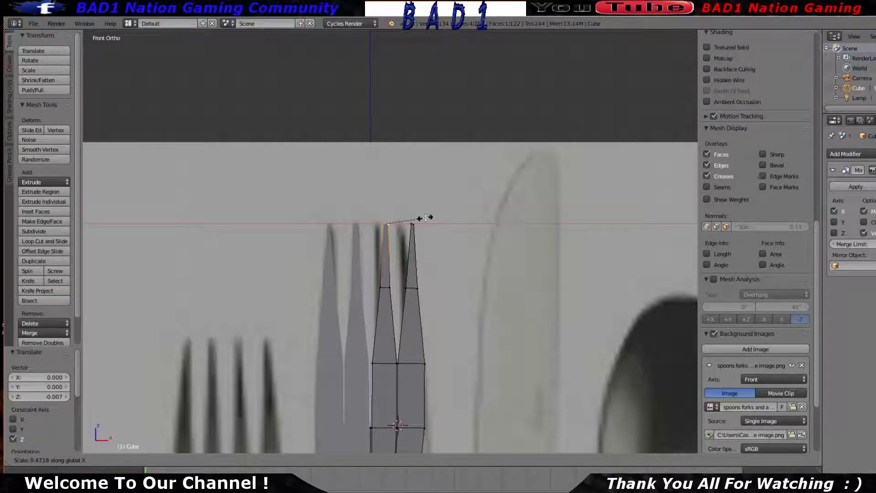
{"action": "left_click", "coordinate": [426, 218]}
{"action": "scroll", "coordinate": [457, 201], "scroll_direction": "up", "scroll_amount": 7}
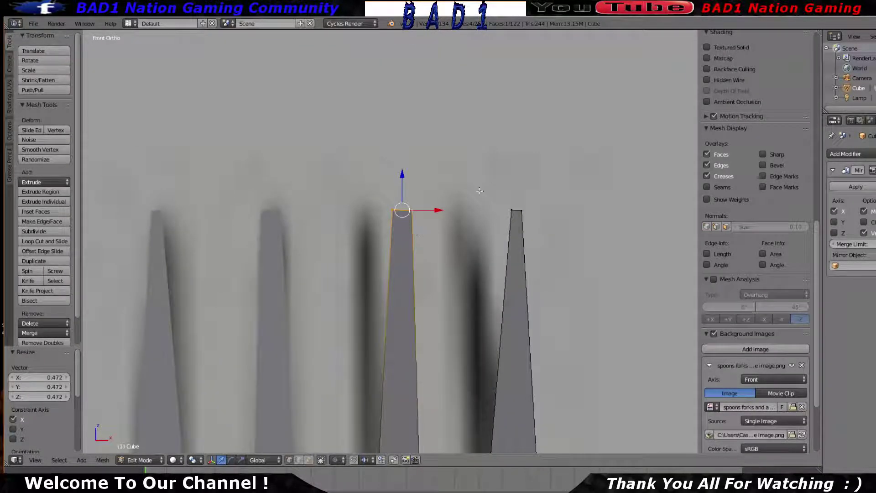
{"action": "key", "text": "s"}
{"action": "key", "text": "x"}
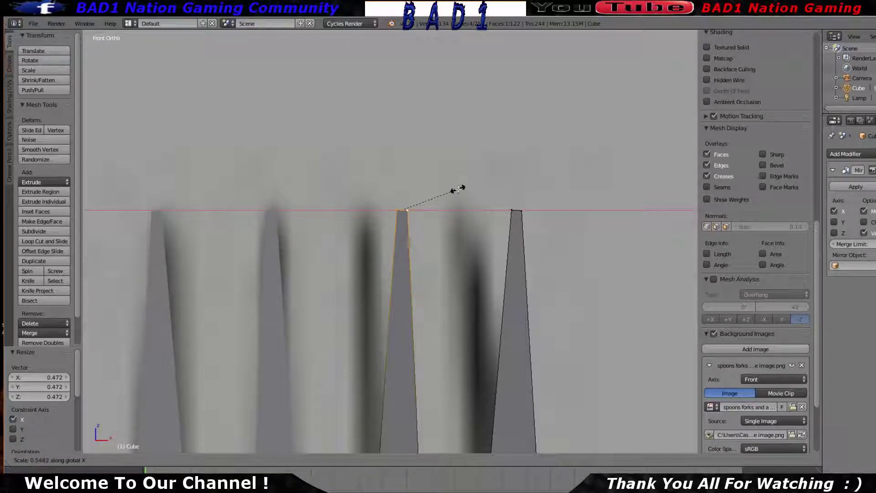
{"action": "left_click", "coordinate": [457, 189]}
{"action": "scroll", "coordinate": [475, 219], "scroll_direction": "down", "scroll_amount": 7}
{"action": "key", "text": "Tab"}
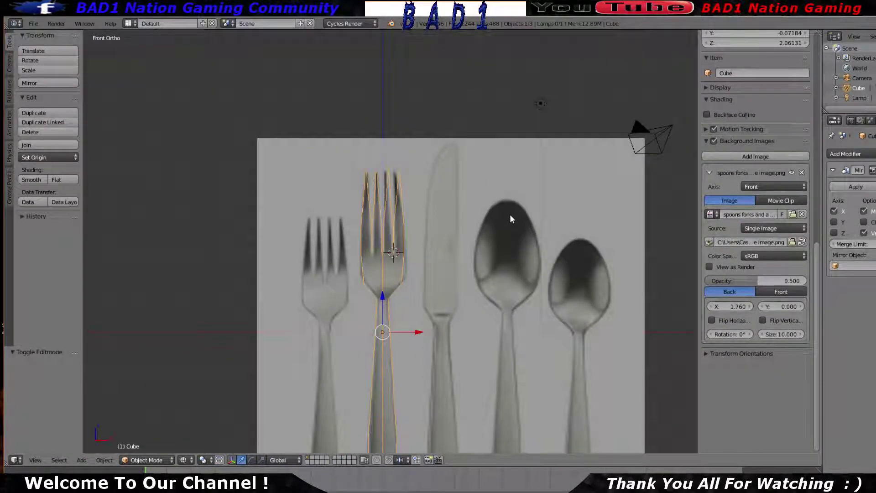
{"action": "mouse_move", "coordinate": [511, 214]}
{"action": "middle_mouse_down"}
{"action": "mouse_move", "coordinate": [452, 255]}
{"action": "mouse_move", "coordinate": [411, 250]}
{"action": "mouse_move", "coordinate": [555, 243]}
{"action": "mouse_move", "coordinate": [691, 258]}
{"action": "middle_mouse_up"}
{"action": "key", "text": "z"}
{"action": "middle_click_drag", "start_coordinate": [63, 256], "coordinate": [261, 268]}
{"action": "key", "text": "z"}
{"action": "key", "text": "z"}
{"action": "middle_click_drag", "start_coordinate": [397, 266], "coordinate": [298, 293]}
{"action": "key", "text": "z"}
{"action": "key", "text": "Tab"}
{"action": "key", "text": "z"}
{"action": "middle_click_drag", "start_coordinate": [440, 308], "coordinate": [454, 303]}
{"action": "key", "text": "a"}
{"action": "scroll", "coordinate": [499, 287], "scroll_direction": "up", "scroll_amount": 5}
{"action": "middle_click_drag", "start_coordinate": [448, 183], "coordinate": [405, 182]}
{"action": "key", "text": "a"}
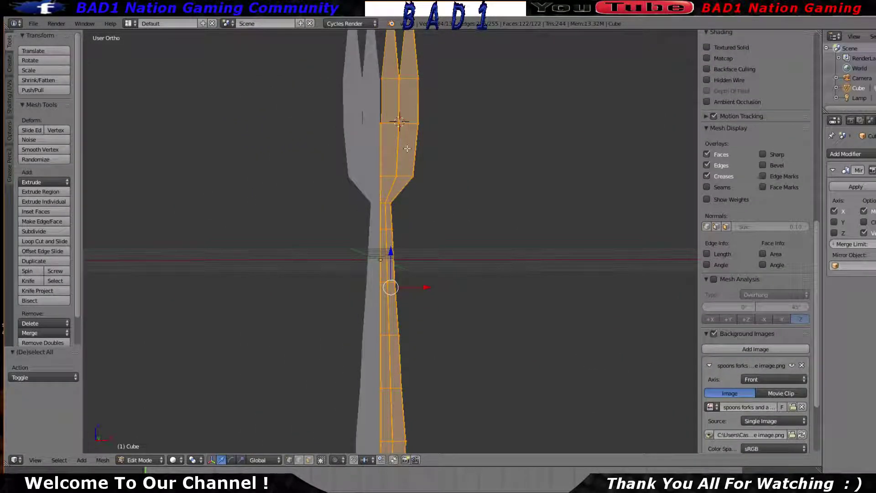
{"action": "scroll", "coordinate": [452, 264], "scroll_direction": "down", "scroll_amount": 5}
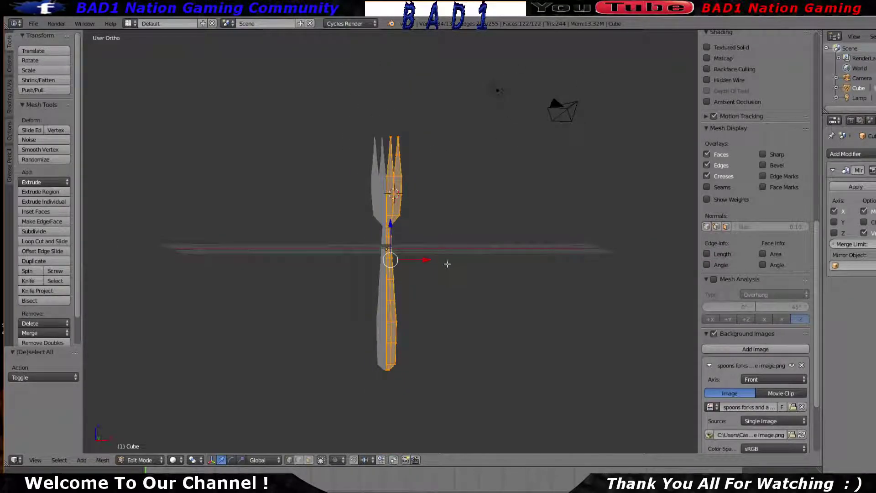
{"action": "middle_click_drag", "start_coordinate": [446, 261], "coordinate": [441, 216], "text": "shift"}
{"action": "scroll", "coordinate": [429, 197], "scroll_direction": "up", "scroll_amount": 3}
{"action": "key", "text": "Tab"}
{"action": "key", "text": "z"}
{"action": "scroll", "coordinate": [416, 171], "scroll_direction": "down", "scroll_amount": 3}
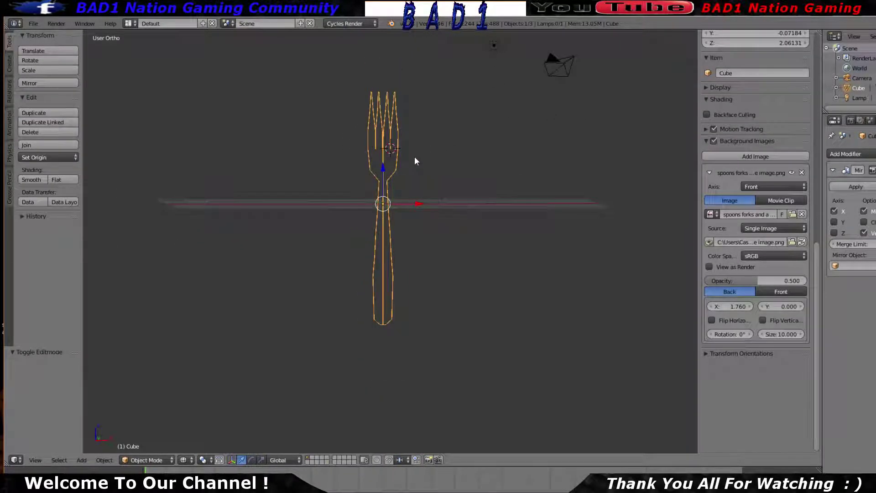
{"action": "key", "text": "KP_1"}
{"action": "scroll", "coordinate": [409, 161], "scroll_direction": "up", "scroll_amount": 4}
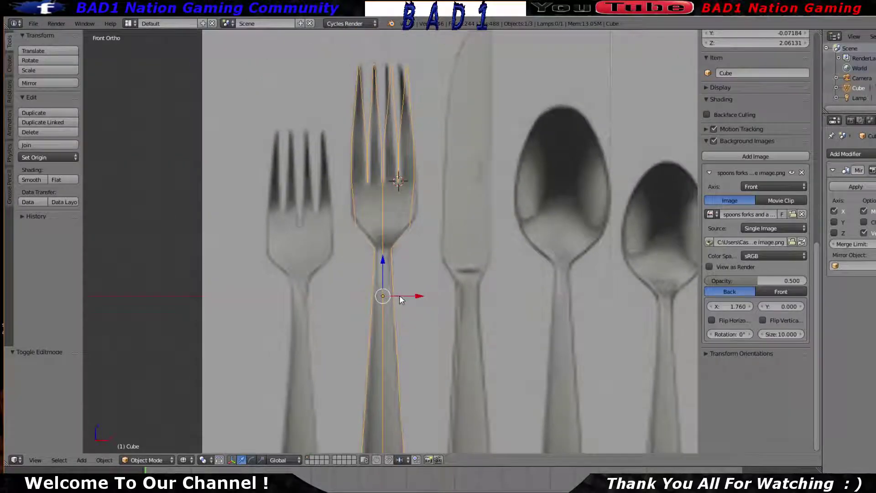
{"action": "scroll", "coordinate": [415, 267], "scroll_direction": "up", "scroll_amount": 4}
{"action": "scroll", "coordinate": [457, 255], "scroll_direction": "down", "scroll_amount": 2}
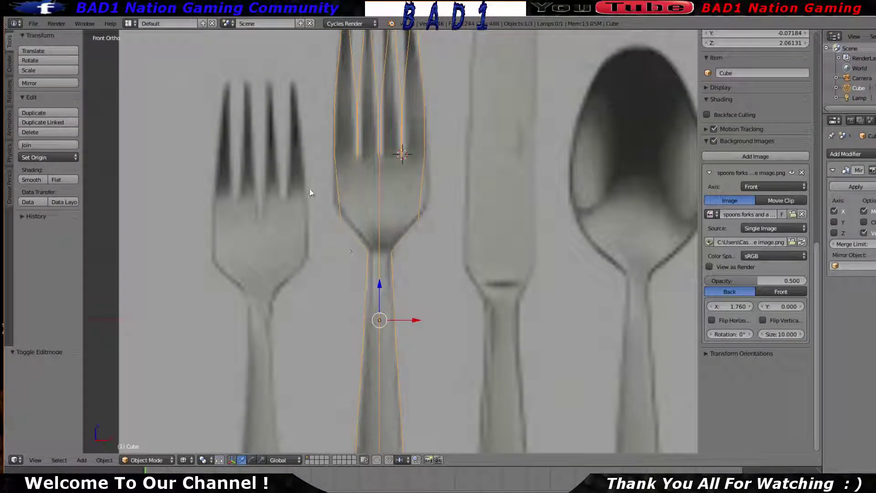
{"action": "scroll", "coordinate": [381, 232], "scroll_direction": "down", "scroll_amount": 3}
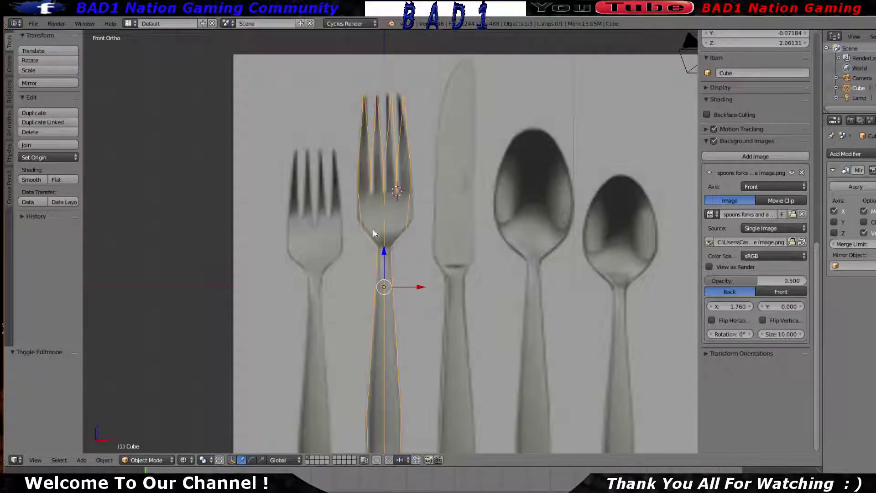
{"action": "scroll", "coordinate": [462, 237], "scroll_direction": "up", "scroll_amount": 2}
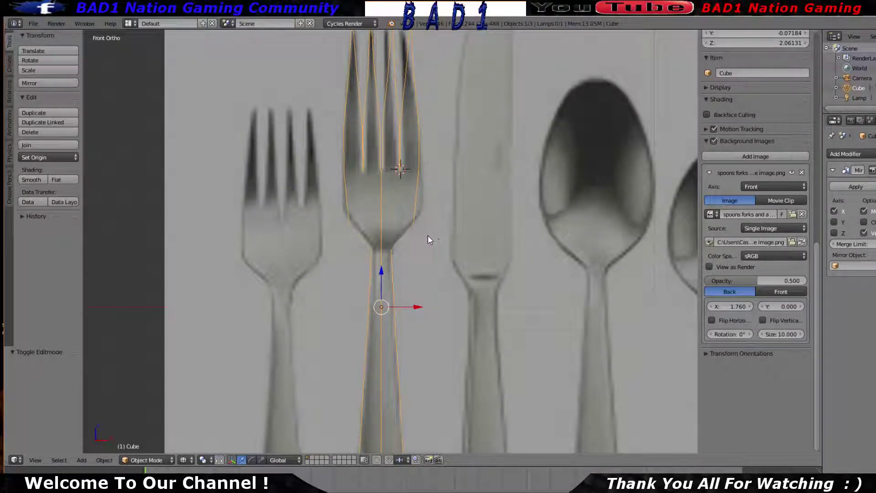
{"action": "middle_click_drag", "start_coordinate": [449, 245], "coordinate": [441, 208]}
Switch to the right side view in solid shading and enter Edit Mode on the fork
{"action": "key", "text": "KP_3"}
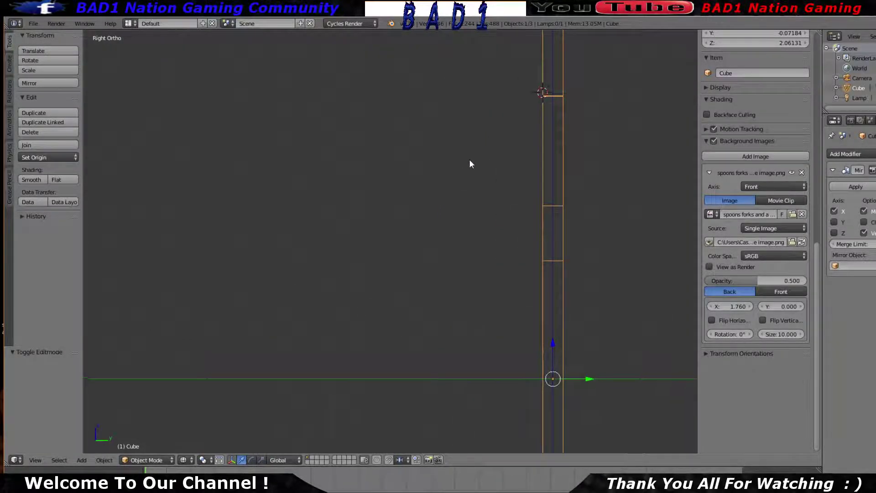
{"action": "mouse_move", "coordinate": [466, 165]}
{"action": "middle_mouse_down", "text": "shift"}
{"action": "mouse_move", "coordinate": [244, 170]}
{"action": "mouse_move", "coordinate": [420, 195]}
{"action": "mouse_move", "coordinate": [475, 219]}
{"action": "mouse_move", "coordinate": [505, 268]}
{"action": "mouse_move", "coordinate": [403, 297]}
{"action": "mouse_move", "coordinate": [432, 233]}
{"action": "mouse_move", "coordinate": [398, 260]}
{"action": "mouse_move", "coordinate": [308, 244]}
{"action": "middle_mouse_up", "text": "shift"}
{"action": "key", "text": "z"}
{"action": "key", "text": "Tab"}
{"action": "key", "text": "a"}
{"action": "scroll", "coordinate": [507, 270], "scroll_direction": "up", "scroll_amount": 4}
{"action": "scroll", "coordinate": [359, 258], "scroll_direction": "down", "scroll_amount": 4}
{"action": "key", "text": "a"}
{"action": "key", "text": "a"}
{"action": "scroll", "coordinate": [364, 274], "scroll_direction": "up", "scroll_amount": 4}
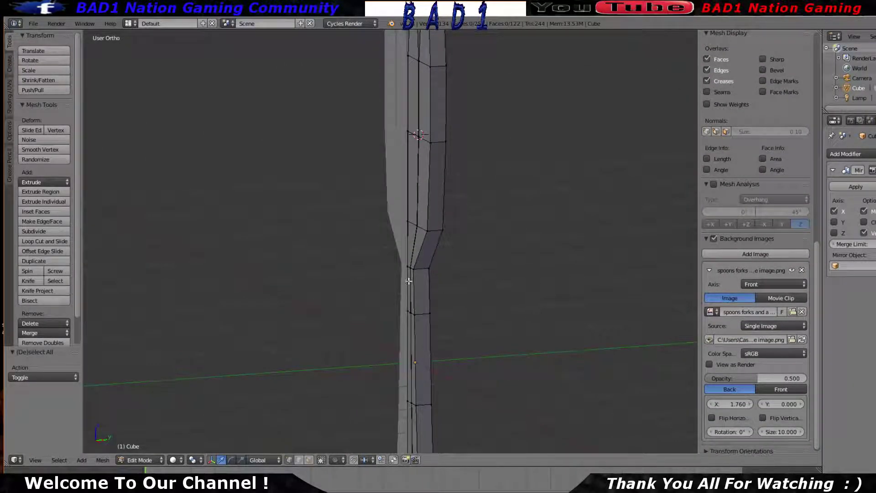
Select the neck vertex and offset it along Y to start the bend
{"action": "right_click", "coordinate": [419, 271]}
{"action": "scroll", "coordinate": [418, 270], "scroll_direction": "up", "scroll_amount": 3}
{"action": "middle_click_drag", "start_coordinate": [419, 270], "coordinate": [460, 281]}
{"action": "key", "text": "KP_1"}
{"action": "key", "text": "KP_3"}
{"action": "scroll", "coordinate": [439, 281], "scroll_direction": "down", "scroll_amount": 5}
{"action": "key", "text": "g"}
{"action": "key", "text": "y"}
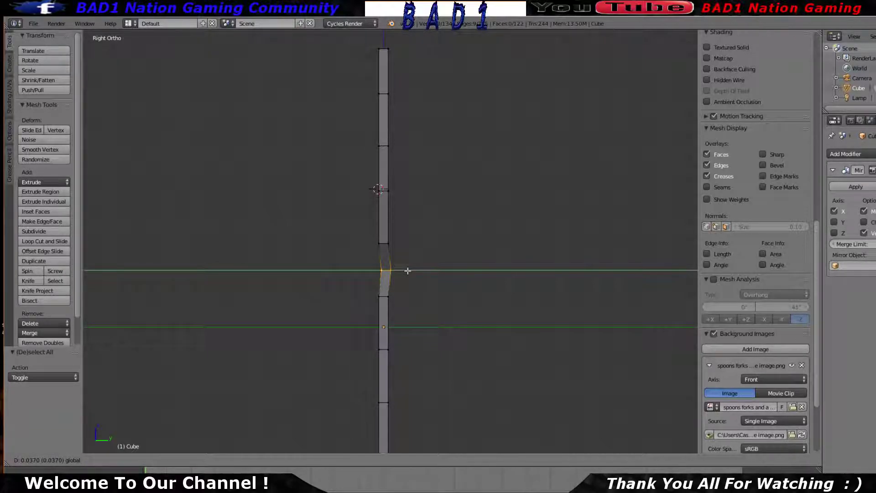
{"action": "left_click", "coordinate": [408, 270]}
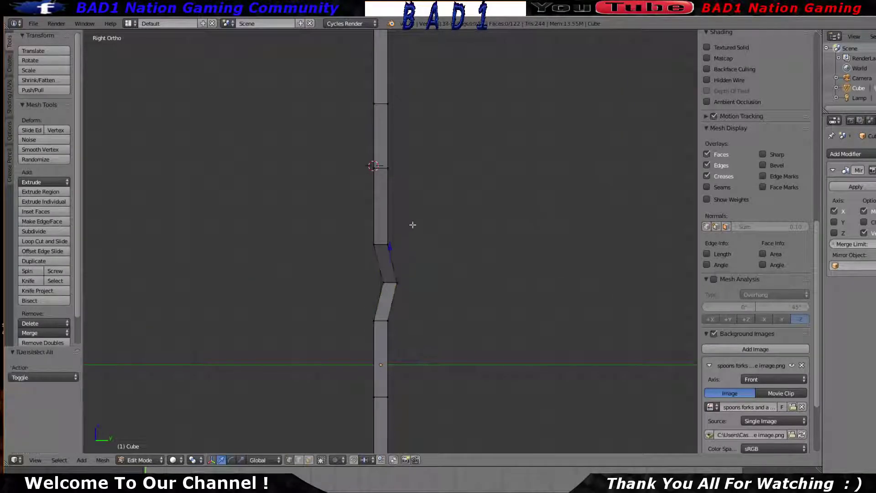
{"action": "scroll", "coordinate": [397, 233], "scroll_direction": "down", "scroll_amount": 1}
Circle-select the upper column faces, shift them sideways along Y, and leave Edit Mode
{"action": "right_click", "coordinate": [386, 221]}
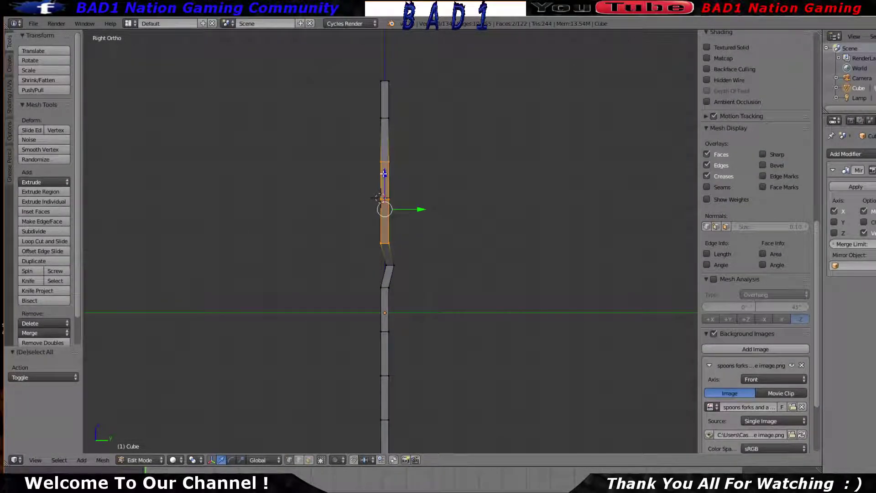
{"action": "key", "text": "a"}
{"action": "key", "text": "c"}
{"action": "left_click_drag", "start_coordinate": [389, 237], "coordinate": [389, 85]}
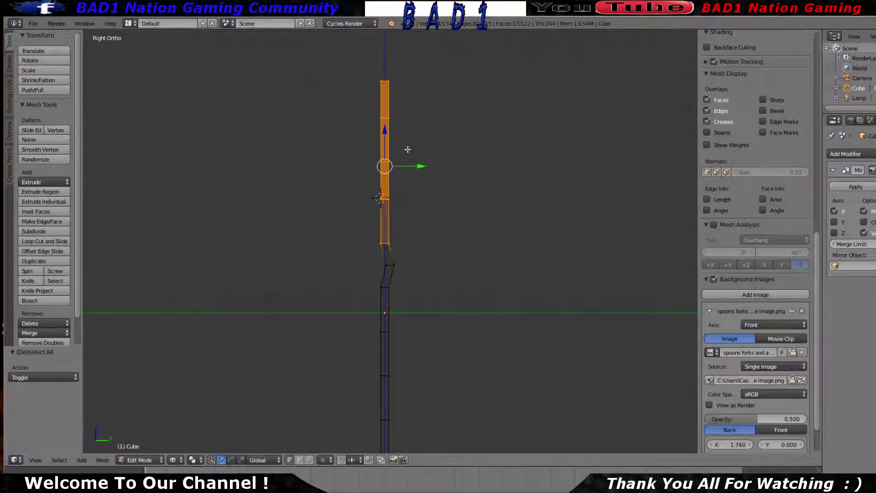
{"action": "left_click_drag", "start_coordinate": [407, 166], "coordinate": [427, 172]}
{"action": "key", "text": "Tab"}
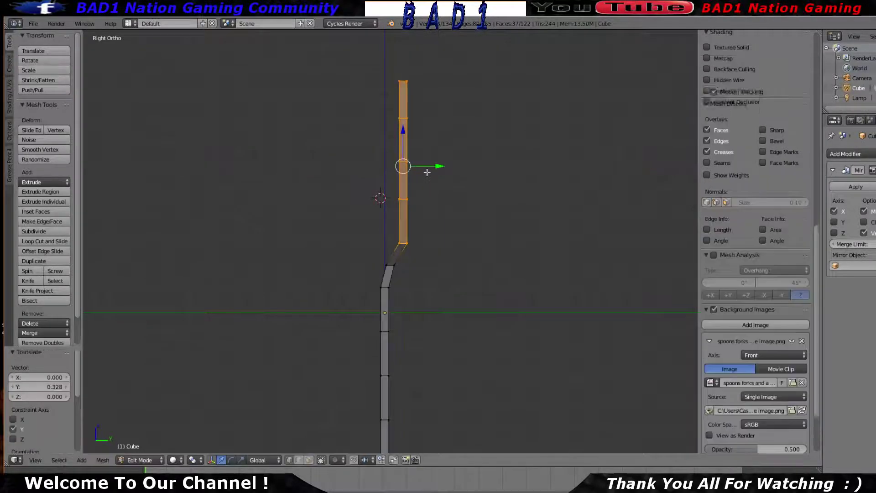
{"action": "scroll", "coordinate": [427, 172], "scroll_direction": "down", "scroll_amount": 2}
{"action": "middle_click_drag", "start_coordinate": [428, 172], "coordinate": [594, 216]}
{"action": "scroll", "coordinate": [589, 219], "scroll_direction": "up", "scroll_amount": 5}
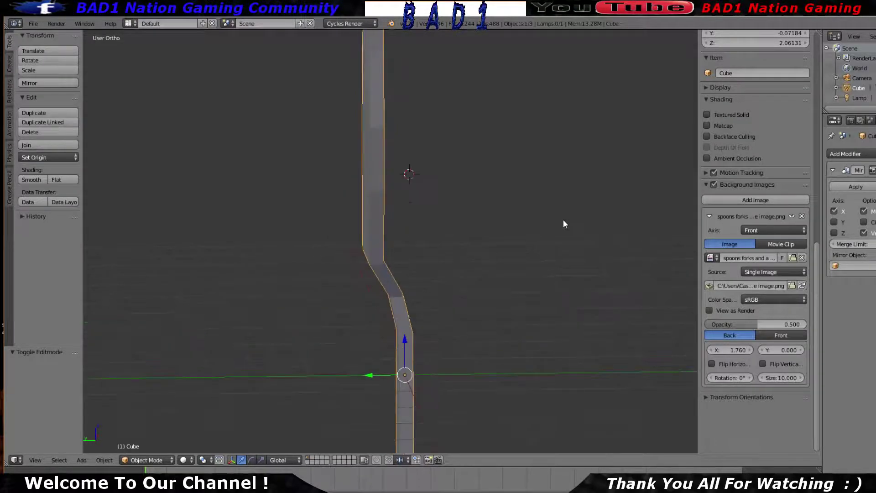
Circle-select the fork's upper half and lower it 0.126 along Z
{"action": "key", "text": "Tab"}
{"action": "scroll", "coordinate": [522, 243], "scroll_direction": "up", "scroll_amount": 2}
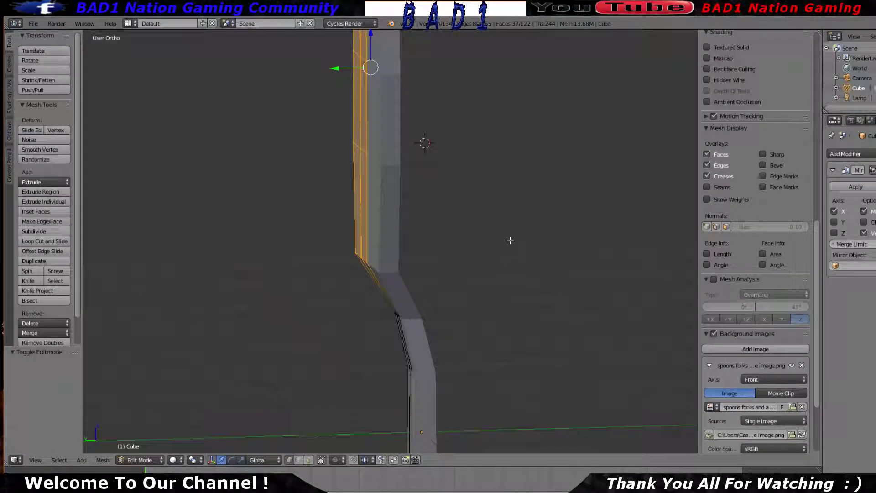
{"action": "key", "text": "a"}
{"action": "middle_click_drag", "start_coordinate": [507, 240], "coordinate": [465, 226]}
{"action": "scroll", "coordinate": [465, 225], "scroll_direction": "down", "scroll_amount": 3}
{"action": "key", "text": "a"}
{"action": "key", "text": "a"}
{"action": "key", "text": "c"}
{"action": "mouse_move", "coordinate": [413, 237]}
{"action": "left_mouse_down"}
{"action": "mouse_move", "coordinate": [397, 172]}
{"action": "mouse_move", "coordinate": [401, 85]}
{"action": "left_mouse_up"}
{"action": "key", "text": "Escape"}
{"action": "scroll", "coordinate": [433, 160], "scroll_direction": "up", "scroll_amount": 3}
{"action": "scroll", "coordinate": [450, 180], "scroll_direction": "down", "scroll_amount": 2}
{"action": "middle_click_drag", "start_coordinate": [450, 180], "coordinate": [380, 178], "text": "shift"}
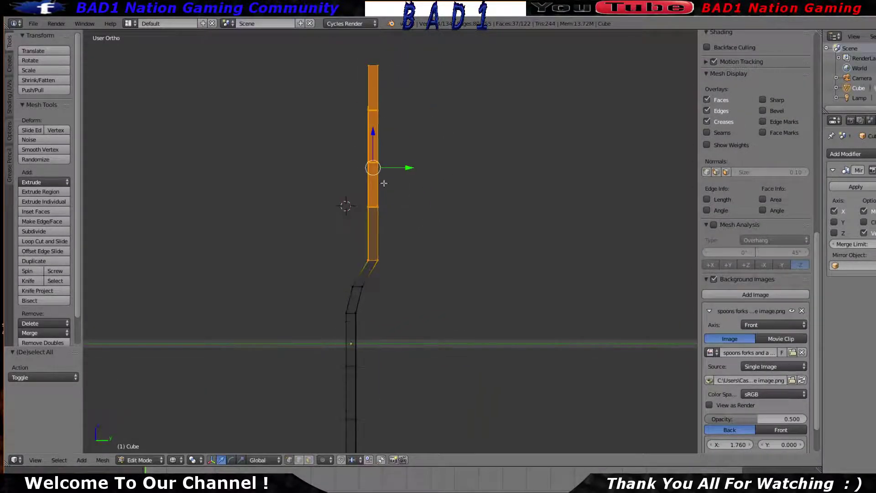
{"action": "left_click_drag", "start_coordinate": [373, 133], "coordinate": [374, 137]}
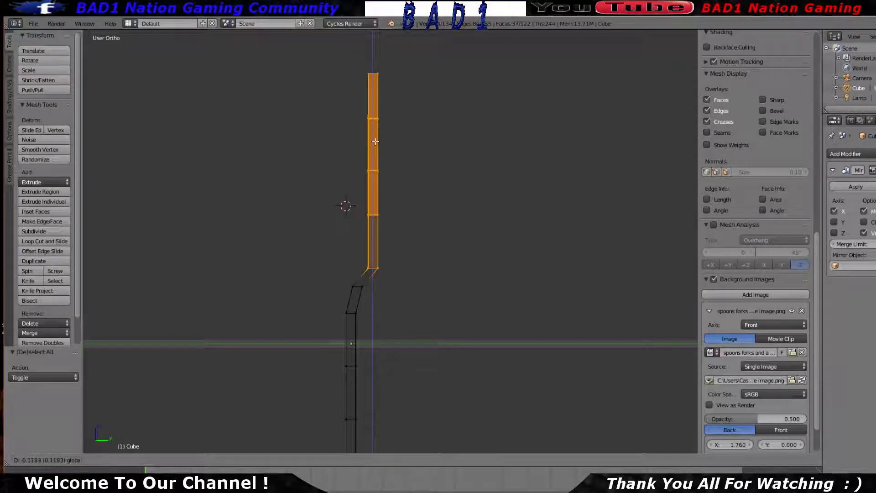
{"action": "left_click_drag", "start_coordinate": [376, 141], "coordinate": [377, 142]}
Add a centred loop cut across the bend with Ctrl+R and return to Object Mode
{"action": "scroll", "coordinate": [398, 242], "scroll_direction": "up", "scroll_amount": 3}
{"action": "key", "text": "ctrl+r"}
{"action": "left_click", "coordinate": [341, 303]}
{"action": "right_click", "coordinate": [341, 303]}
{"action": "key", "text": "ctrl+r"}
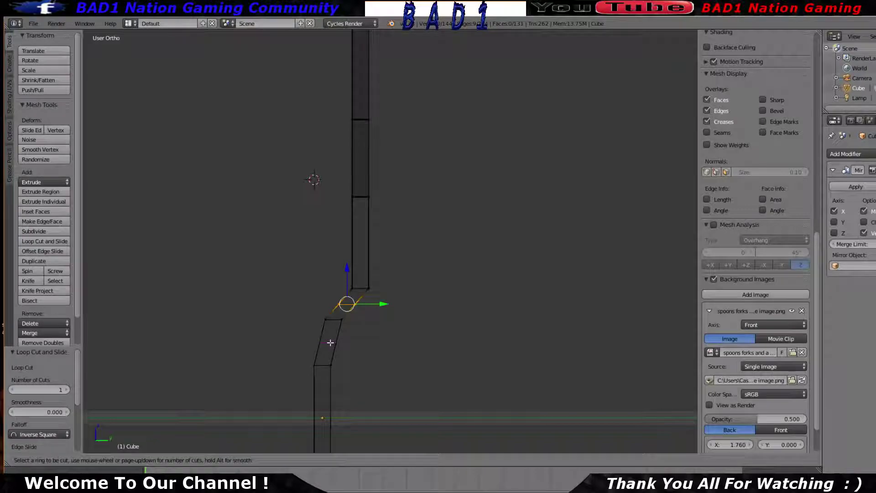
{"action": "key", "text": "Escape"}
{"action": "key", "text": "Tab"}
Inspect the bent fork in solid shading from the front reference view and edge-on
{"action": "key", "text": "z"}
{"action": "middle_click_drag", "start_coordinate": [429, 318], "coordinate": [505, 297]}
{"action": "scroll", "coordinate": [469, 265], "scroll_direction": "up", "scroll_amount": 3}
{"action": "key", "text": "Tab"}
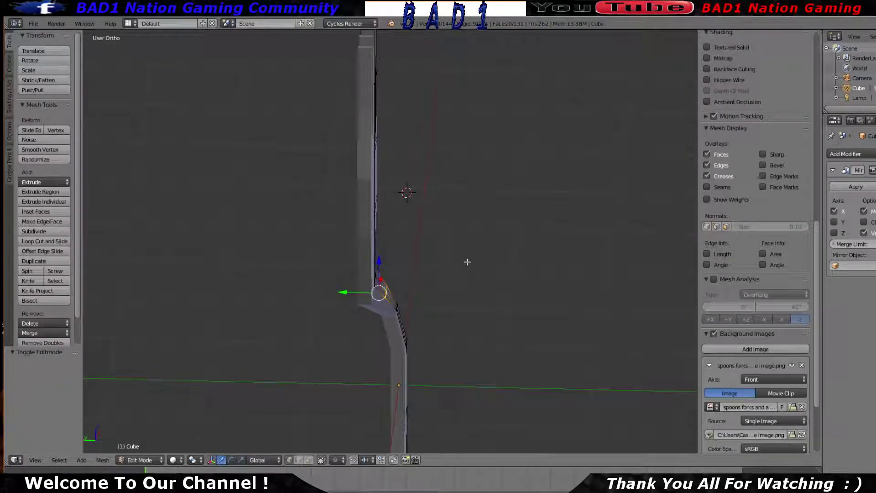
{"action": "scroll", "coordinate": [443, 262], "scroll_direction": "up", "scroll_amount": 3}
{"action": "middle_click_drag", "start_coordinate": [442, 262], "coordinate": [410, 249]}
{"action": "key", "text": "KP_1"}
{"action": "scroll", "coordinate": [410, 249], "scroll_direction": "down", "scroll_amount": 3}
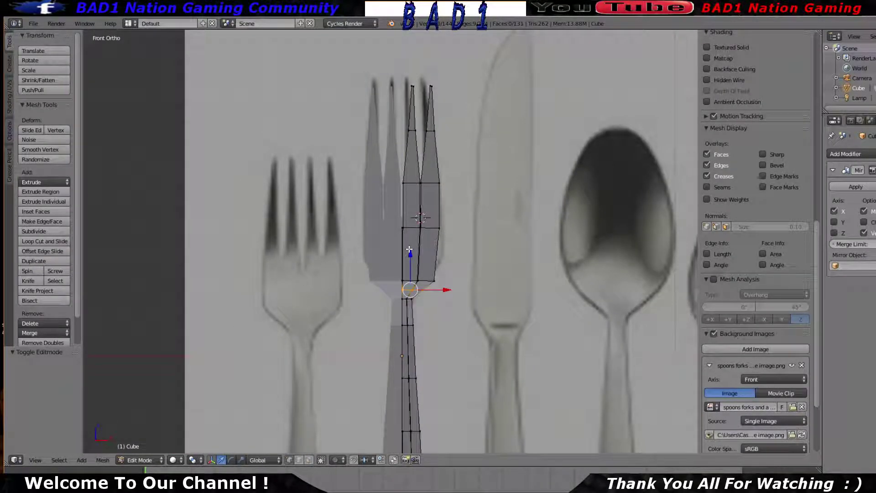
{"action": "scroll", "coordinate": [409, 250], "scroll_direction": "up", "scroll_amount": 2}
{"action": "middle_click_drag", "start_coordinate": [409, 250], "coordinate": [443, 261]}
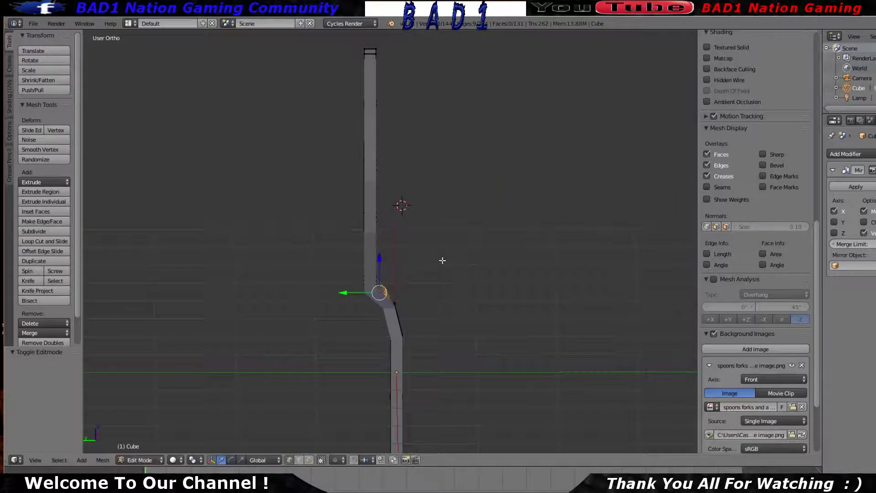
{"action": "scroll", "coordinate": [442, 260], "scroll_direction": "up", "scroll_amount": 3}
{"action": "scroll", "coordinate": [442, 261], "scroll_direction": "down", "scroll_amount": 3}
Select the entire fork mesh and apply a scale to it
{"action": "key", "text": "a"}
{"action": "mouse_move", "coordinate": [436, 262]}
{"action": "middle_mouse_down"}
{"action": "mouse_move", "coordinate": [297, 269]}
{"action": "mouse_move", "coordinate": [524, 278]}
{"action": "mouse_move", "coordinate": [429, 263]}
{"action": "middle_mouse_up"}
{"action": "scroll", "coordinate": [458, 250], "scroll_direction": "down", "scroll_amount": 1}
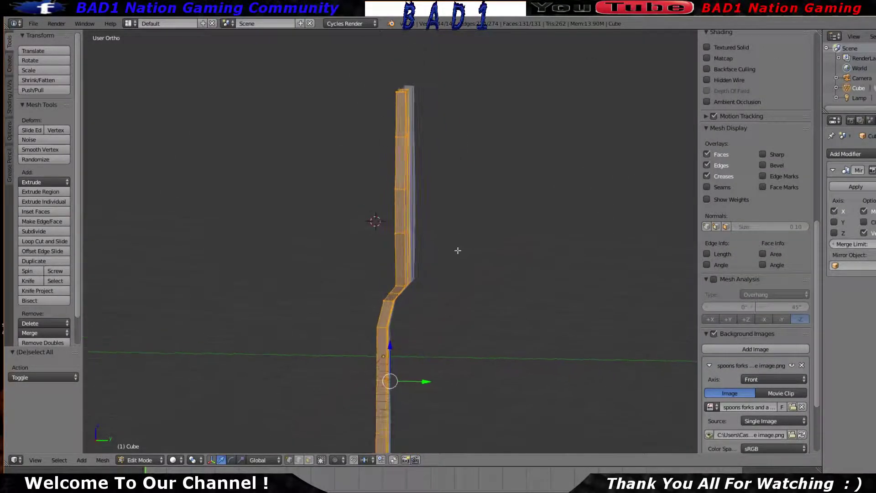
{"action": "key", "text": "s"}
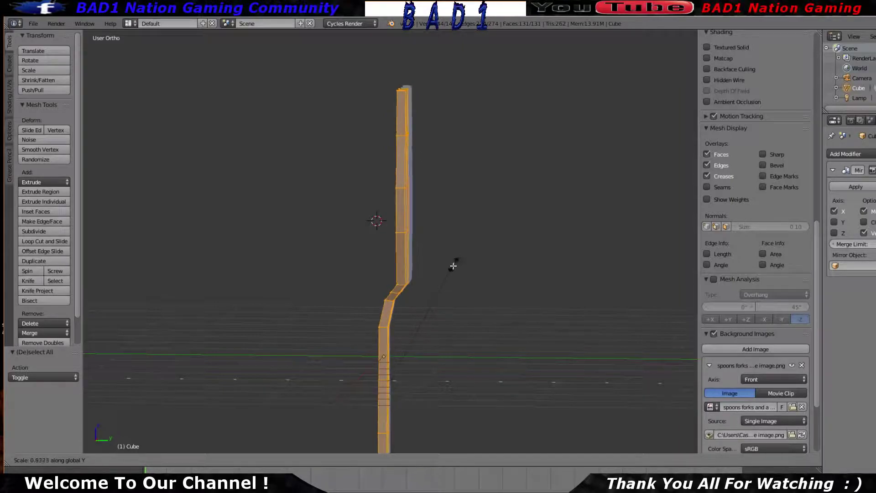
{"action": "left_click", "coordinate": [451, 270]}
Switch to wireframe display and frame the fork in the right side view
{"action": "mouse_move", "coordinate": [443, 278]}
{"action": "middle_mouse_down"}
{"action": "mouse_move", "coordinate": [475, 307]}
{"action": "mouse_move", "coordinate": [487, 297]}
{"action": "mouse_move", "coordinate": [430, 258]}
{"action": "mouse_move", "coordinate": [521, 274]}
{"action": "mouse_move", "coordinate": [434, 259]}
{"action": "middle_mouse_up"}
{"action": "key", "text": "z"}
{"action": "key", "text": "z"}
{"action": "key", "text": "Tab"}
{"action": "key", "text": "KP_3"}
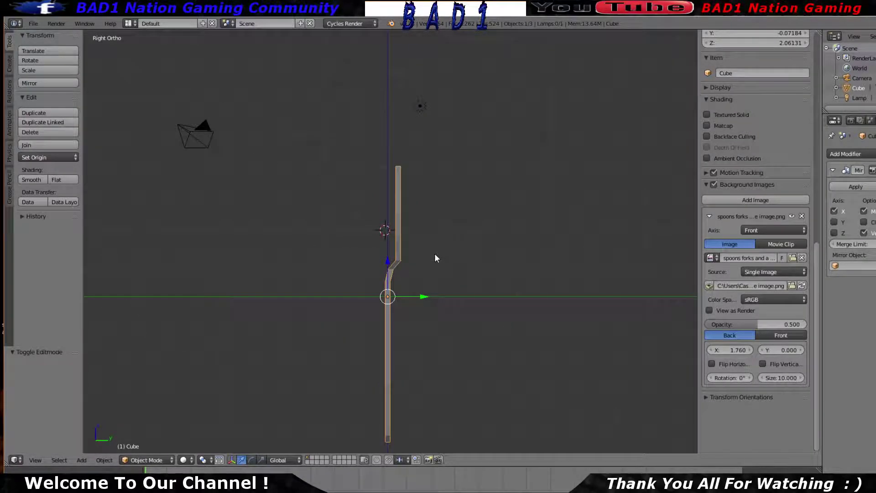
{"action": "scroll", "coordinate": [431, 244], "scroll_direction": "up", "scroll_amount": 3}
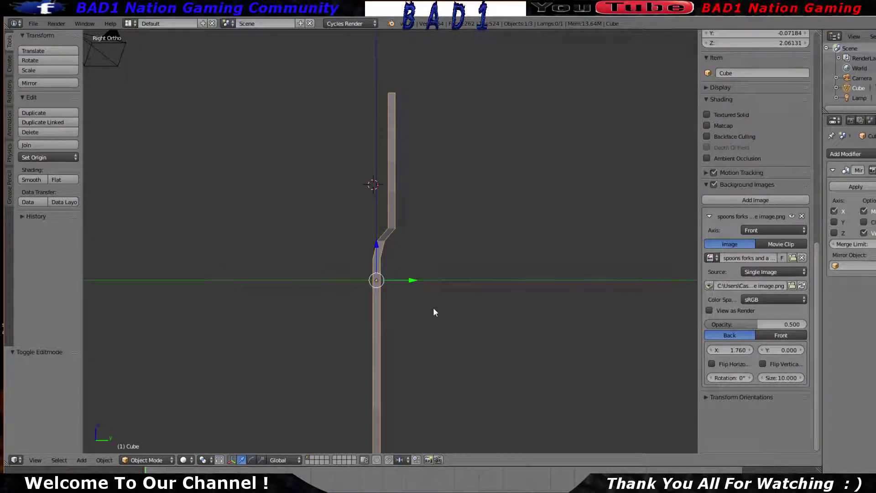
{"action": "middle_click_drag", "start_coordinate": [434, 313], "coordinate": [433, 229], "text": "shift"}
In Edit Mode, deselect all and circle-select the lower handle vertices
{"action": "key", "text": "Tab"}
{"action": "scroll", "coordinate": [413, 253], "scroll_direction": "up", "scroll_amount": 1}
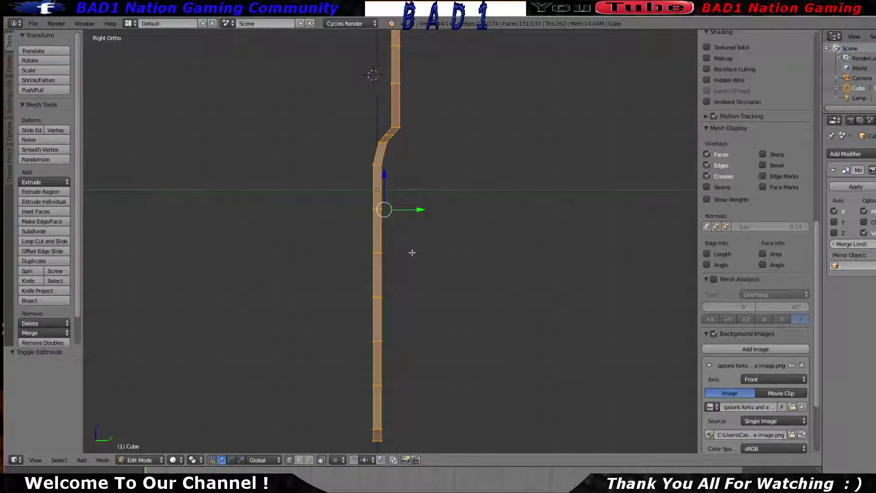
{"action": "key", "text": "a"}
{"action": "scroll", "coordinate": [421, 245], "scroll_direction": "down", "scroll_amount": 1}
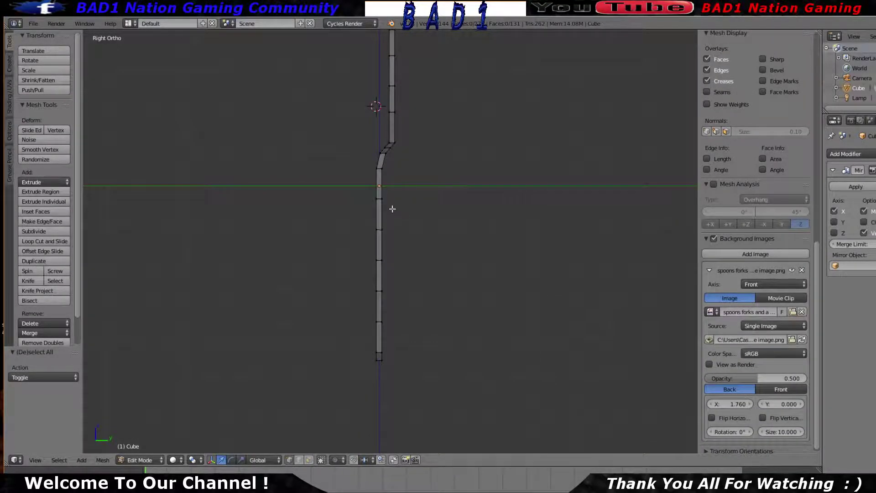
{"action": "key", "text": "c"}
{"action": "left_click_drag", "start_coordinate": [373, 168], "coordinate": [380, 385]}
{"action": "right_click", "coordinate": [380, 385]}
Scale the selected handle to 0.642 along Y, inspect it from the side, and deselect
{"action": "scroll", "coordinate": [445, 308], "scroll_direction": "up", "scroll_amount": 1}
{"action": "key", "text": "s"}
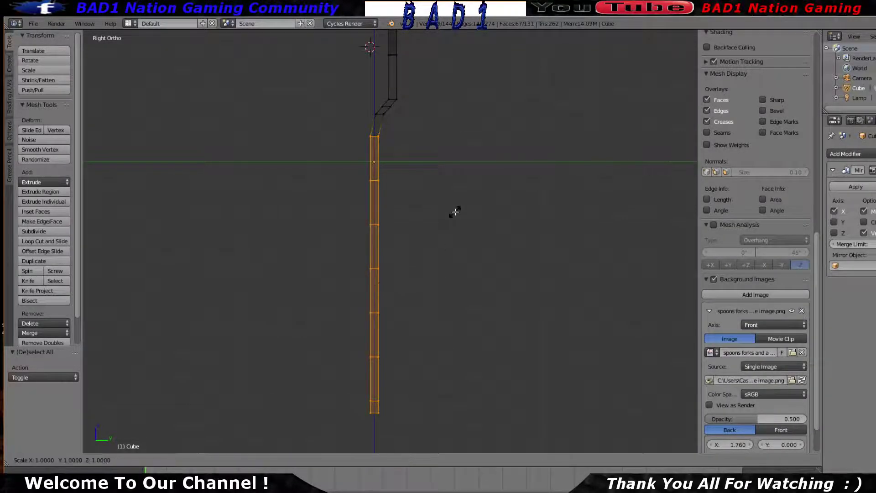
{"action": "key", "text": "y"}
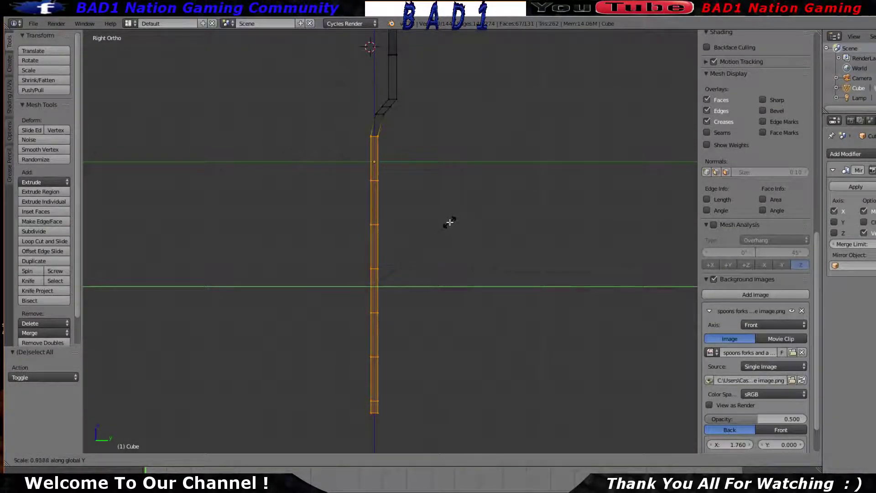
{"action": "left_click", "coordinate": [429, 242]}
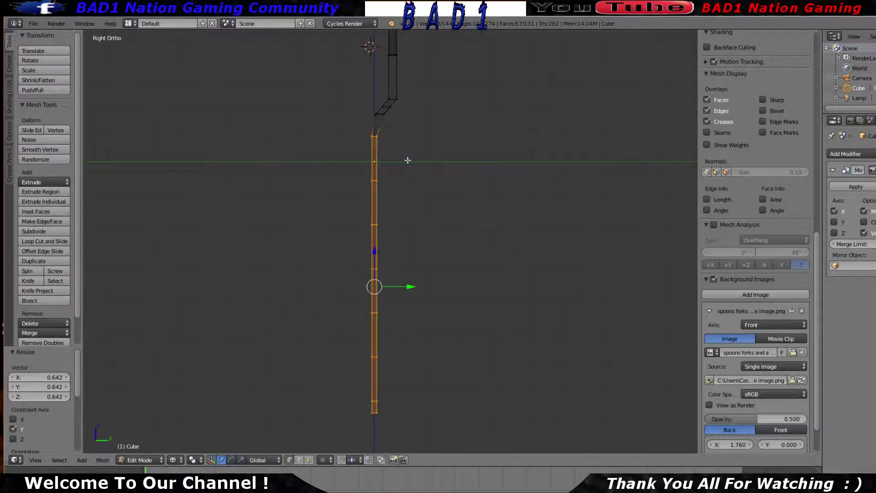
{"action": "middle_click_drag", "start_coordinate": [407, 160], "coordinate": [372, 214], "text": "shift"}
{"action": "middle_click_drag", "start_coordinate": [445, 211], "coordinate": [437, 184]}
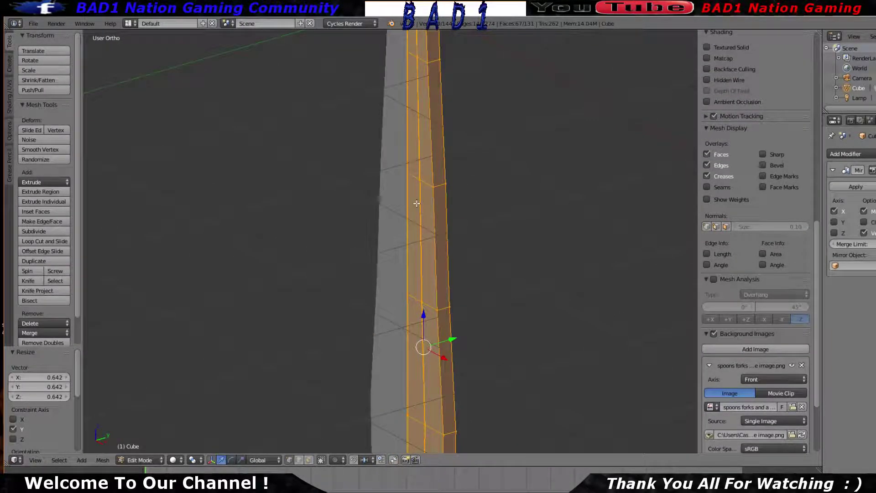
{"action": "key", "text": "KP_3"}
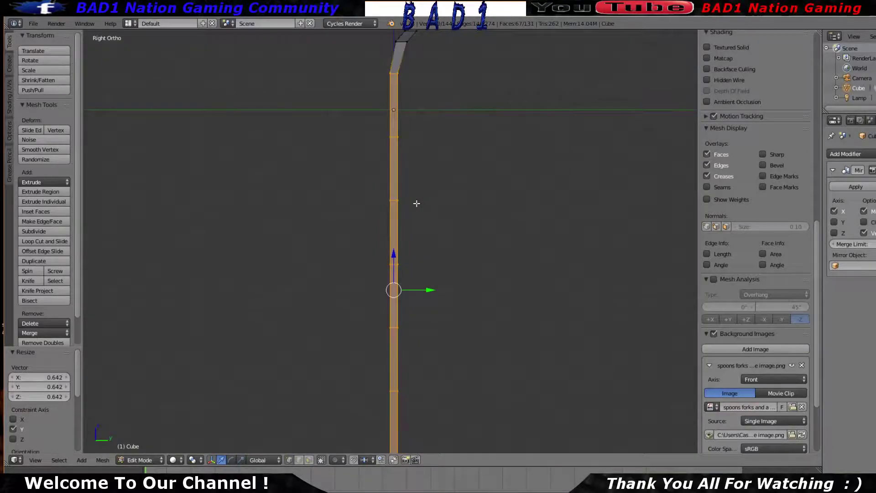
{"action": "scroll", "coordinate": [386, 287], "scroll_direction": "down", "scroll_amount": 3}
{"action": "key", "text": "a"}
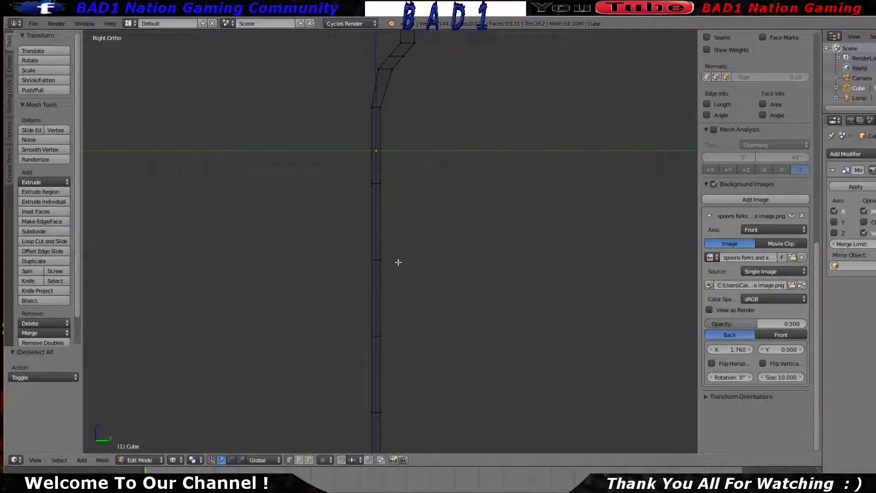
Select an edge at the fork's bend and scale it along Y
{"action": "middle_click_drag", "start_coordinate": [381, 255], "coordinate": [372, 329], "text": "shift"}
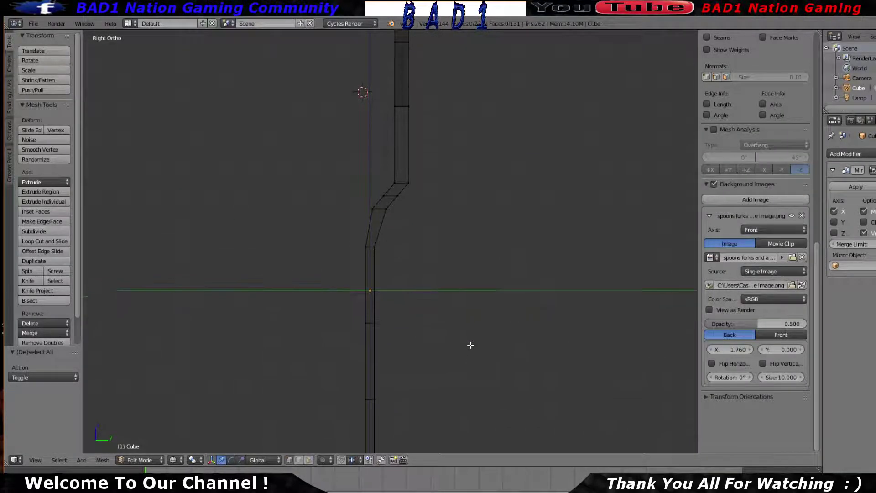
{"action": "middle_click_drag", "start_coordinate": [470, 341], "coordinate": [467, 296], "text": "shift"}
{"action": "middle_click_drag", "start_coordinate": [415, 408], "coordinate": [412, 322], "text": "shift"}
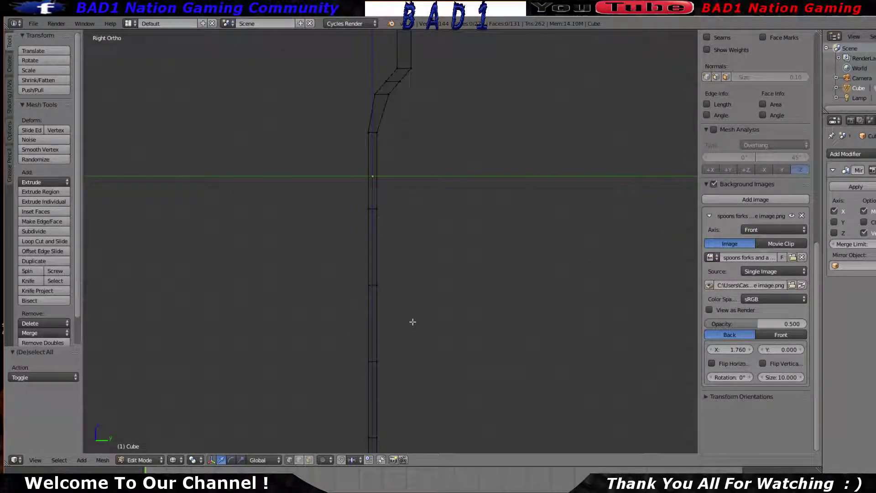
{"action": "right_click", "coordinate": [377, 289]}
{"action": "key", "text": "s"}
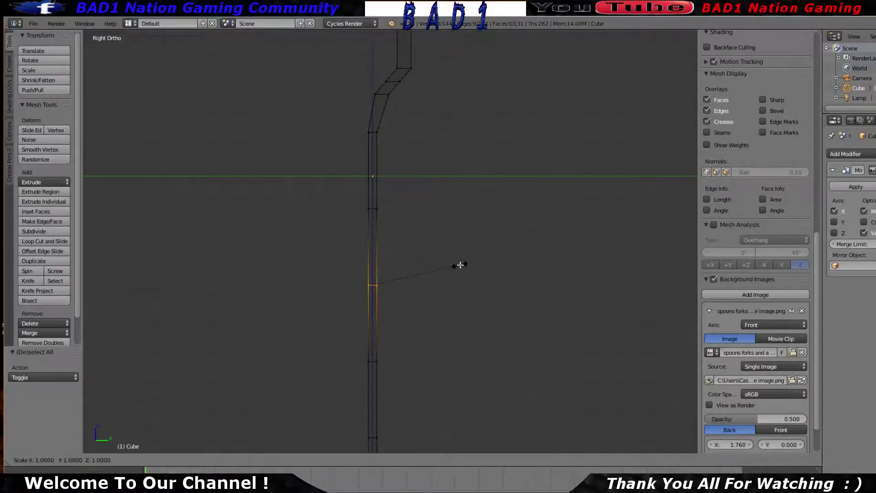
{"action": "key", "text": "y"}
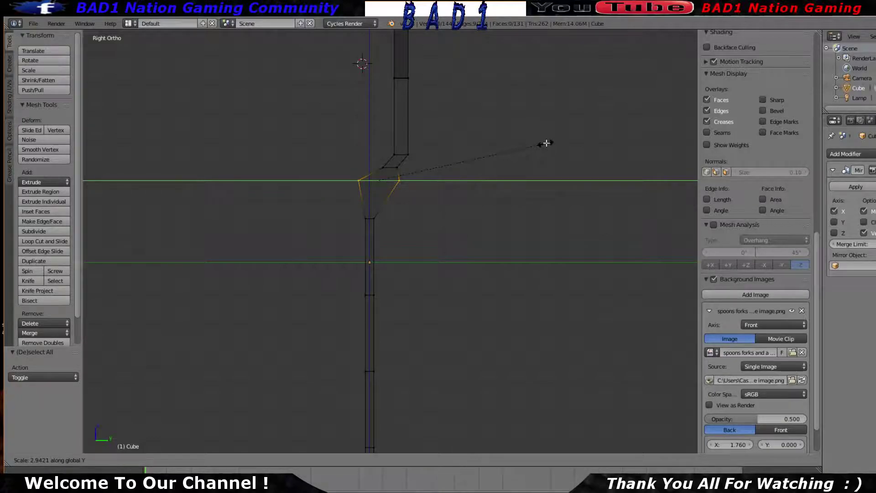
{"action": "left_click", "coordinate": [547, 143]}
Select the whole fork mesh and scale it to 0.5247 along Y
{"action": "scroll", "coordinate": [530, 169], "scroll_direction": "down", "scroll_amount": 4}
{"action": "key", "text": "a"}
{"action": "key", "text": "s"}
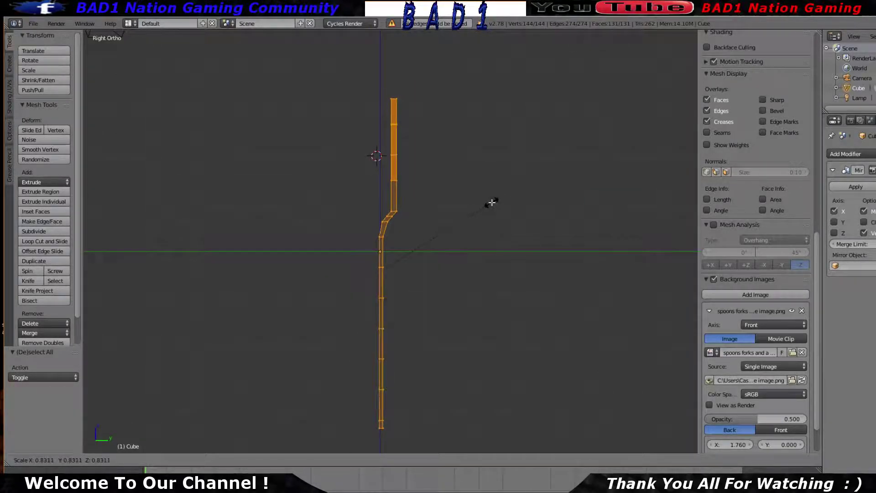
{"action": "key", "text": "y"}
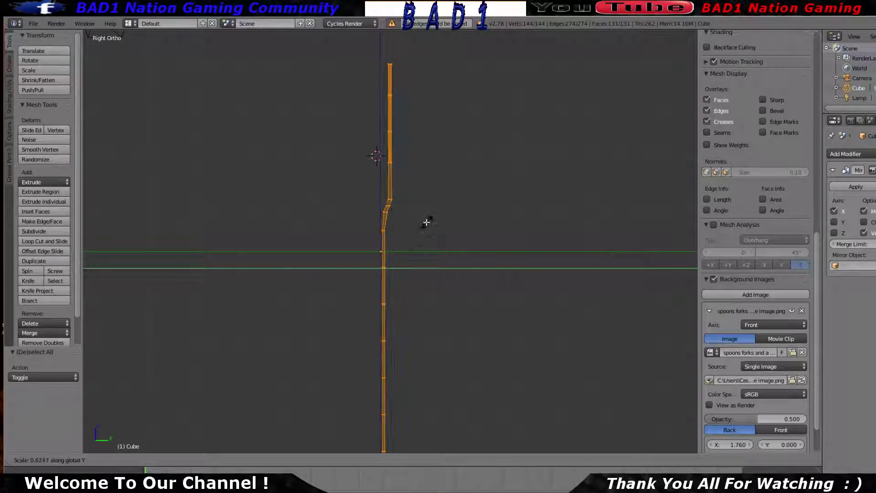
{"action": "left_click", "coordinate": [454, 233]}
Toggle between Object and Edit Mode, orbiting to check the slimmer side profile
{"action": "key", "text": "Tab"}
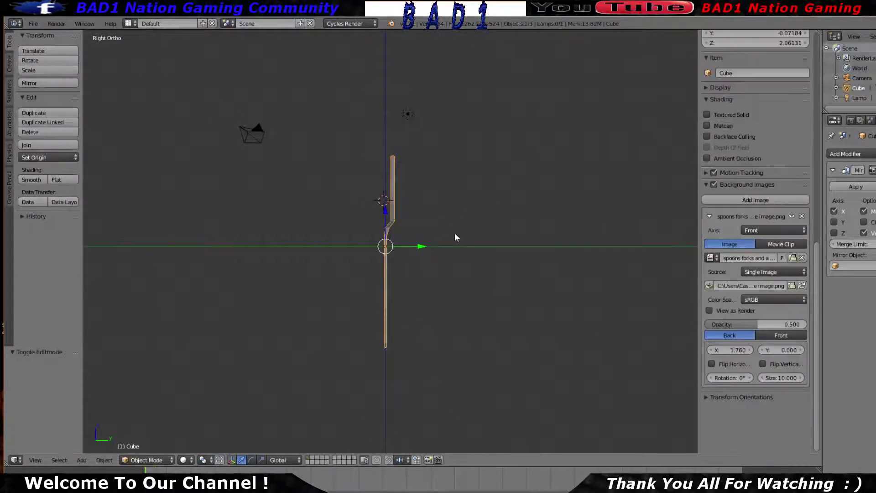
{"action": "scroll", "coordinate": [452, 228], "scroll_direction": "up", "scroll_amount": 5}
{"action": "key", "text": "Tab"}
{"action": "scroll", "coordinate": [456, 307], "scroll_direction": "down", "scroll_amount": 2, "text": "shift"}
{"action": "key", "text": "a"}
{"action": "scroll", "coordinate": [430, 305], "scroll_direction": "down", "scroll_amount": 2, "text": "shift"}
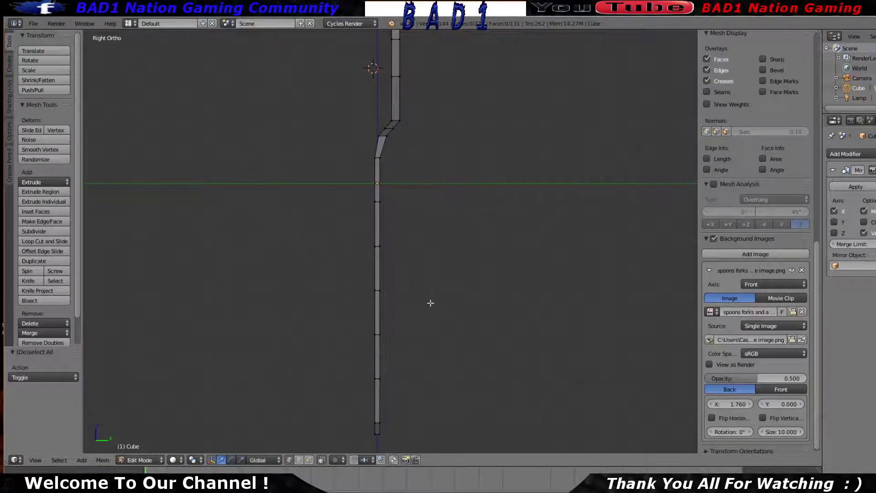
{"action": "middle_click_drag", "start_coordinate": [431, 181], "coordinate": [515, 217]}
{"action": "scroll", "coordinate": [514, 217], "scroll_direction": "down", "scroll_amount": 3}
{"action": "key", "text": "Tab"}
{"action": "middle_click_drag", "start_coordinate": [446, 236], "coordinate": [415, 280]}
{"action": "key", "text": "Tab"}
{"action": "scroll", "coordinate": [414, 276], "scroll_direction": "up", "scroll_amount": 2}
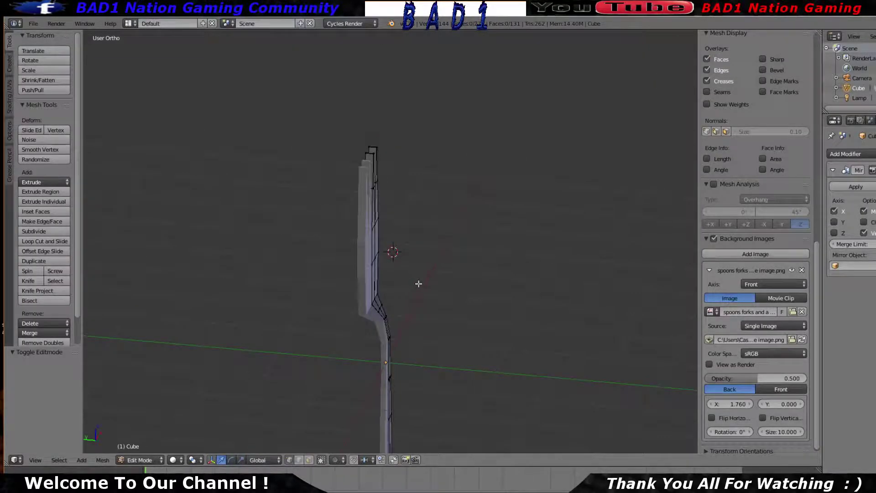
Return to the right side view with nothing selected and frame the bend
{"action": "key", "text": "KP_3"}
{"action": "scroll", "coordinate": [390, 292], "scroll_direction": "up", "scroll_amount": 2}
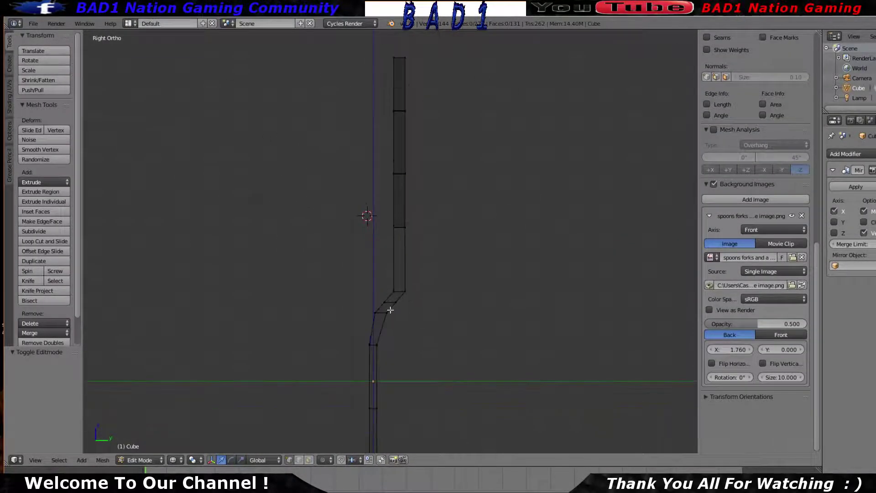
{"action": "key", "text": "a"}
{"action": "key", "text": "a"}
{"action": "scroll", "coordinate": [415, 336], "scroll_direction": "up", "scroll_amount": 1}
{"action": "middle_click_drag", "start_coordinate": [415, 336], "coordinate": [423, 249], "text": "shift"}
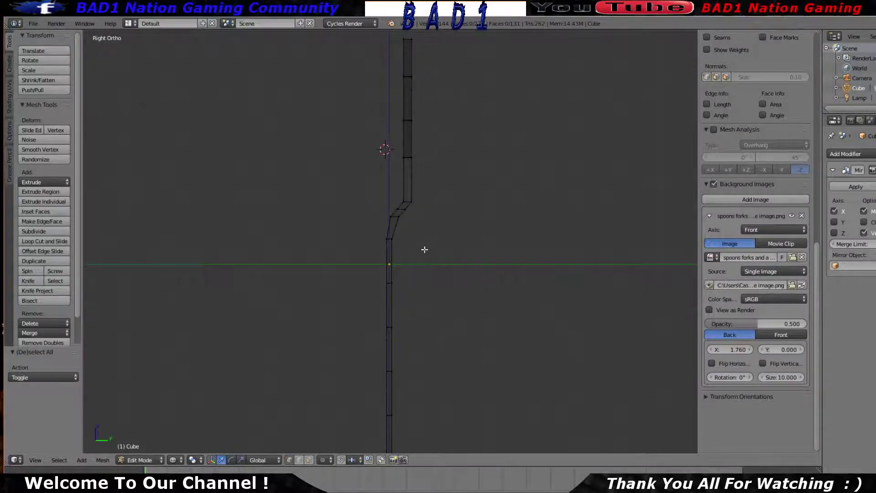
{"action": "scroll", "coordinate": [419, 251], "scroll_direction": "up", "scroll_amount": 1}
Circle-select the slanted neck faces and scale them thinner along Y
{"action": "key", "text": "c"}
{"action": "left_click_drag", "start_coordinate": [401, 196], "coordinate": [431, 166]}
{"action": "key", "text": "Escape"}
{"action": "key", "text": "c"}
{"action": "key", "text": "Escape"}
{"action": "key", "text": "s"}
{"action": "key", "text": "y"}
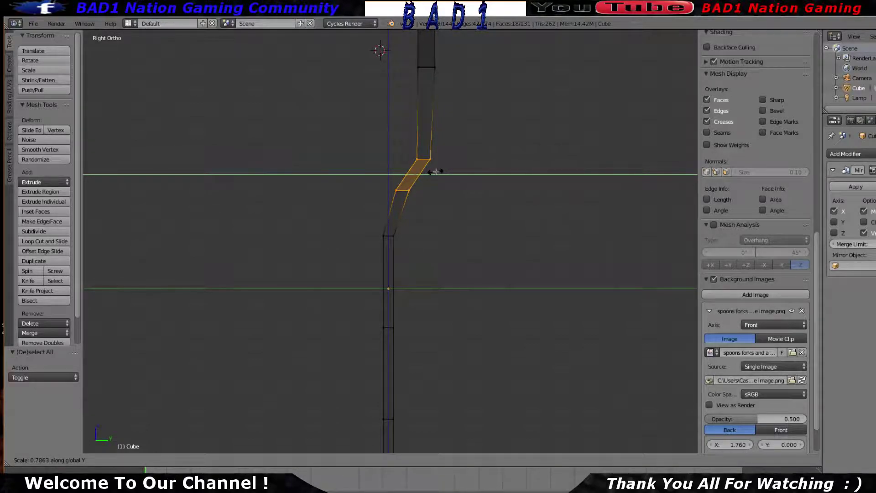
{"action": "left_click", "coordinate": [435, 172]}
Circle-select the upper head faces, scale them thinner along Y, and return to Object Mode
{"action": "middle_click_drag", "start_coordinate": [434, 172], "coordinate": [382, 274], "text": "shift"}
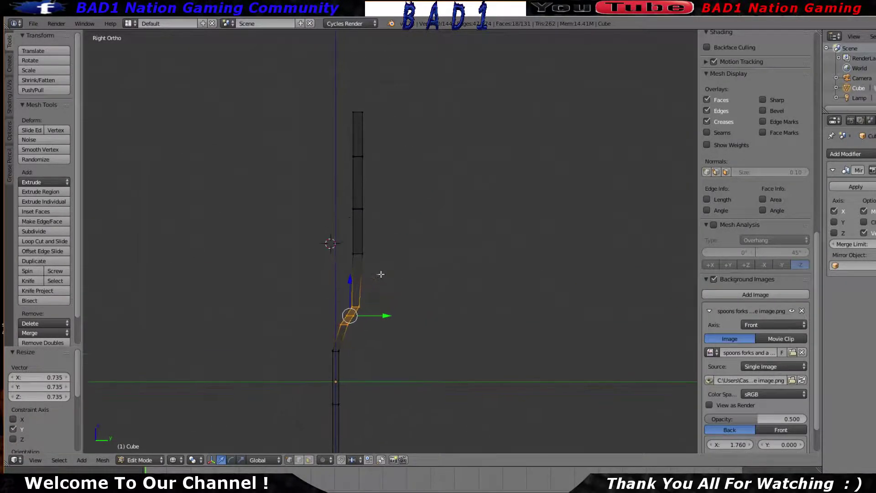
{"action": "key", "text": "a"}
{"action": "key", "text": "c"}
{"action": "left_click_drag", "start_coordinate": [361, 258], "coordinate": [360, 121]}
{"action": "key", "text": "Escape"}
{"action": "key", "text": "s"}
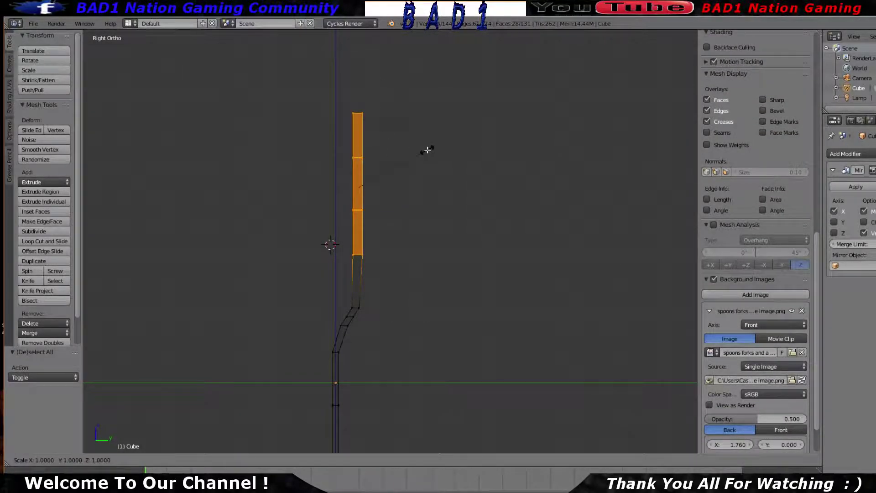
{"action": "key", "text": "y"}
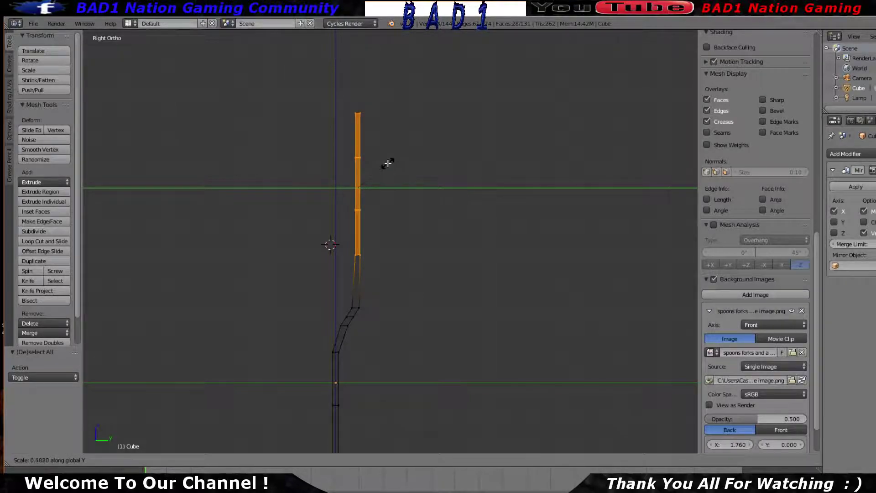
{"action": "left_click", "coordinate": [388, 163]}
{"action": "key", "text": "Tab"}
{"action": "middle_click_drag", "start_coordinate": [396, 160], "coordinate": [175, 191]}
Apply Shade Smooth to the fork and show it in Cycles rendered preview
{"action": "left_click", "coordinate": [33, 180]}
{"action": "mouse_move", "coordinate": [92, 181]}
{"action": "middle_mouse_down"}
{"action": "mouse_move", "coordinate": [392, 220]}
{"action": "mouse_move", "coordinate": [494, 221]}
{"action": "mouse_move", "coordinate": [369, 231]}
{"action": "mouse_move", "coordinate": [463, 238]}
{"action": "mouse_move", "coordinate": [420, 235]}
{"action": "mouse_move", "coordinate": [448, 258]}
{"action": "middle_mouse_up"}
{"action": "key", "text": "shift+z"}
{"action": "key", "text": "shift+z"}
{"action": "key", "text": "shift+z"}
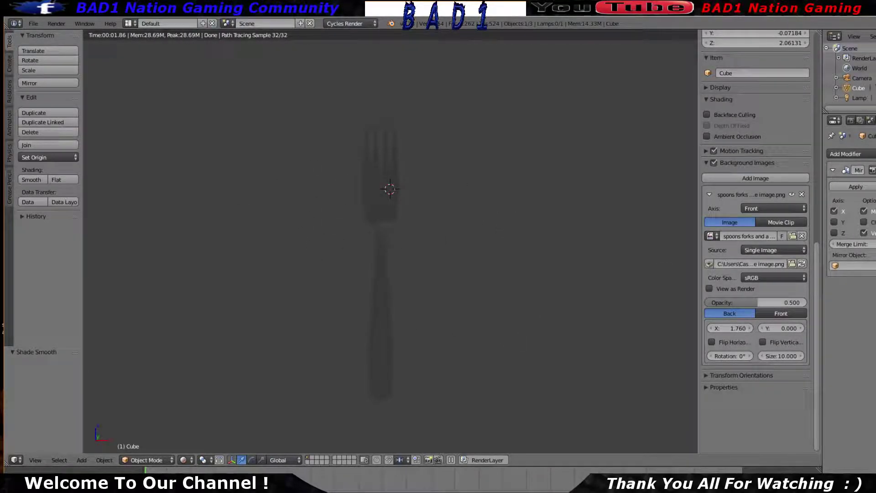
Enable Use Nodes for the world and darken its background Color
{"action": "left_click", "coordinate": [871, 120]}
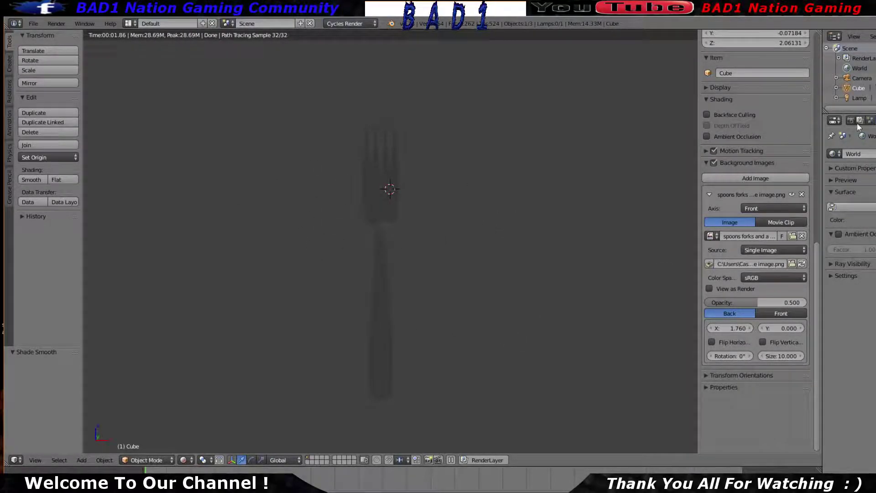
{"action": "left_click", "coordinate": [852, 207]}
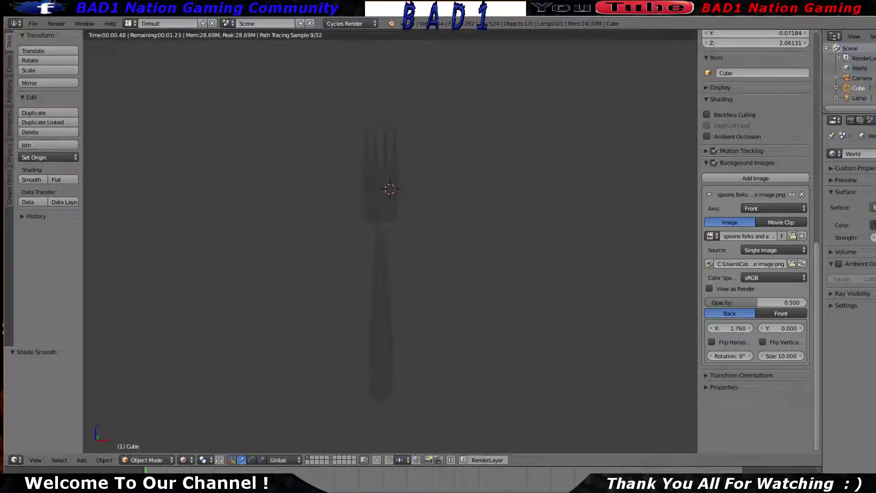
{"action": "left_click", "coordinate": [873, 225]}
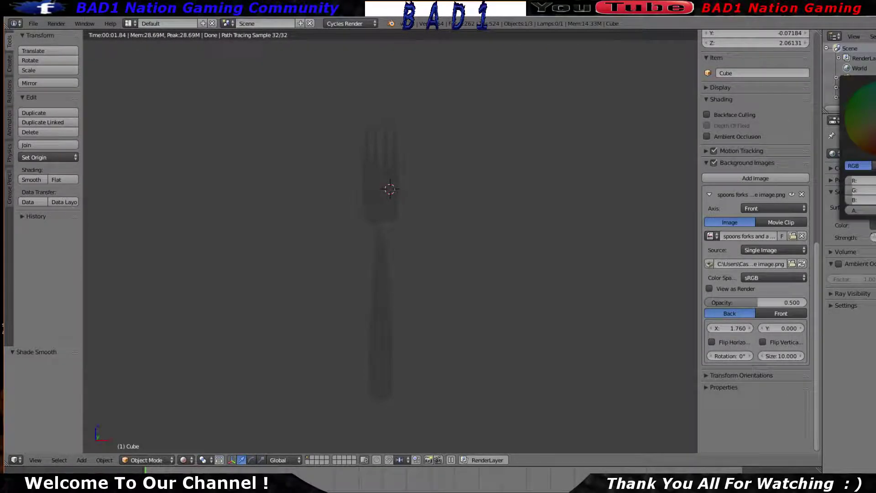
{"action": "scroll", "coordinate": [860, 117], "scroll_direction": "down", "scroll_amount": 3}
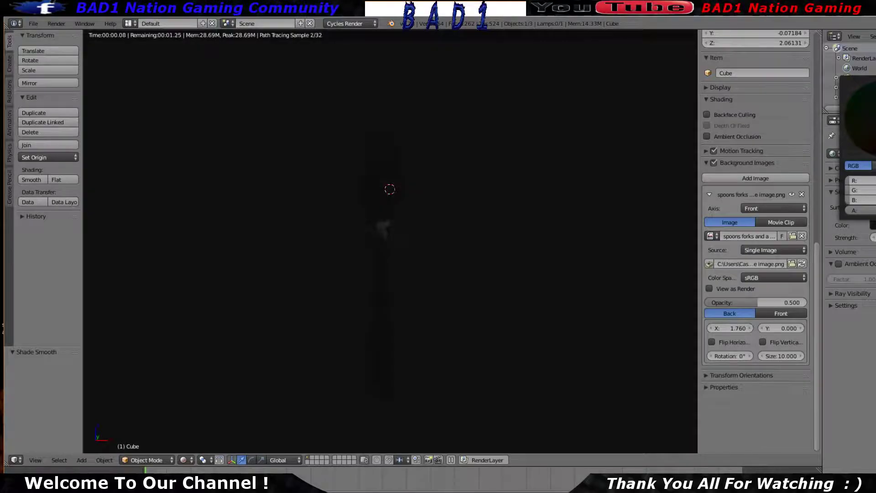
{"action": "scroll", "coordinate": [861, 118], "scroll_direction": "up", "scroll_amount": 2}
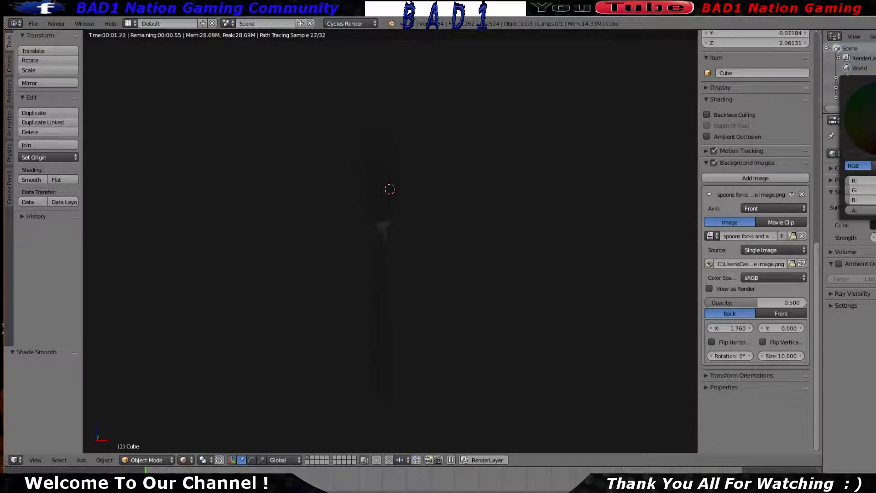
Create a new material for the fork named 'base Color'
{"action": "key", "text": "shift+z"}
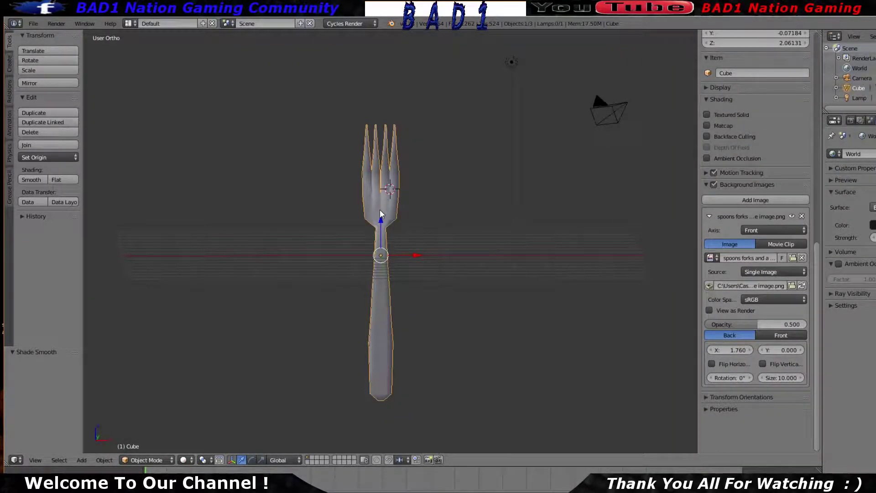
{"action": "left_click", "coordinate": [874, 120]}
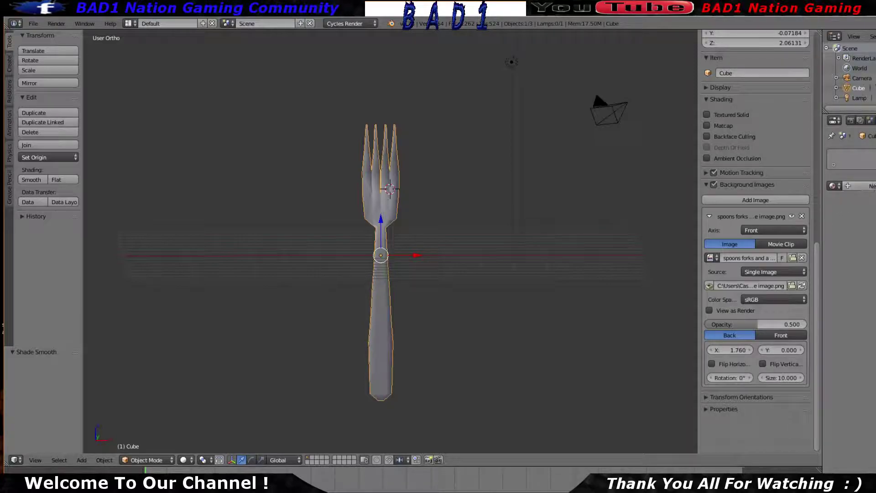
{"action": "left_click", "coordinate": [867, 186]}
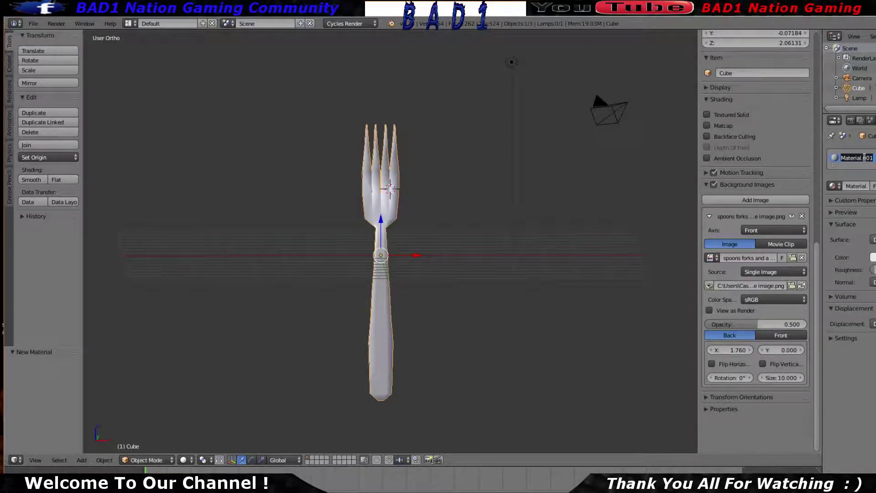
{"action": "type", "text": "base Color"}
{"action": "key", "text": "Return"}
Set the material's Surface to Anisotropic BSDF and open its colour picker
{"action": "left_click", "coordinate": [873, 240]}
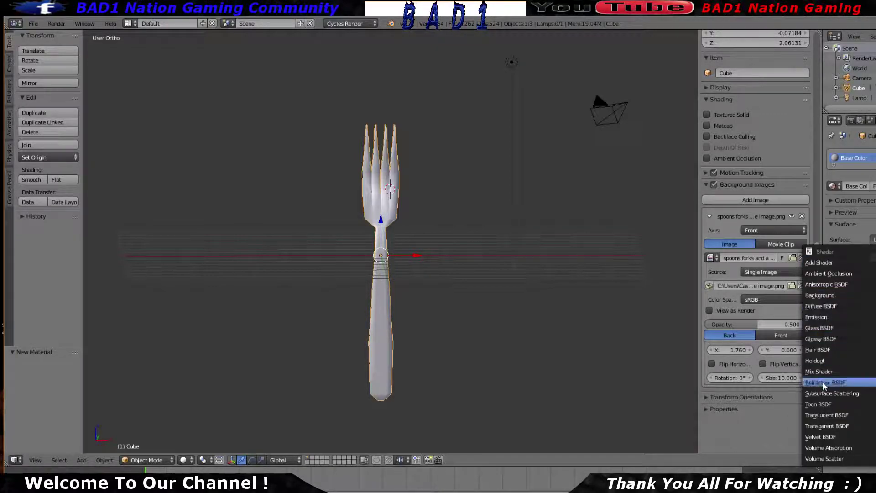
{"action": "left_click", "coordinate": [872, 240]}
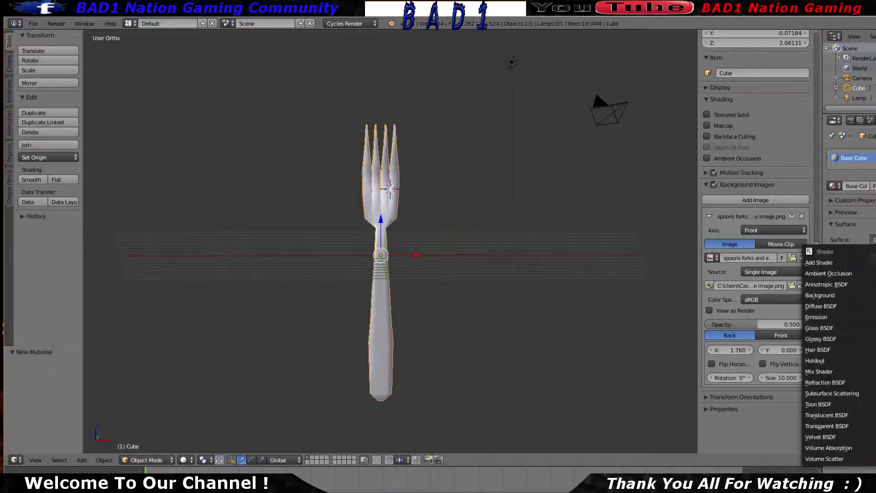
{"action": "left_click", "coordinate": [833, 285]}
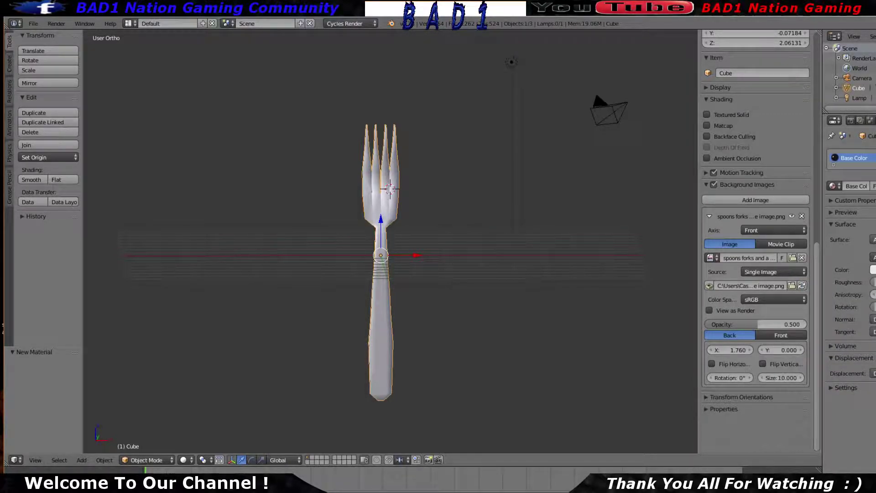
{"action": "left_click", "coordinate": [873, 269]}
Preview the fork rendered in Cycles and open the world background colour picker
{"action": "key", "text": "shift+z"}
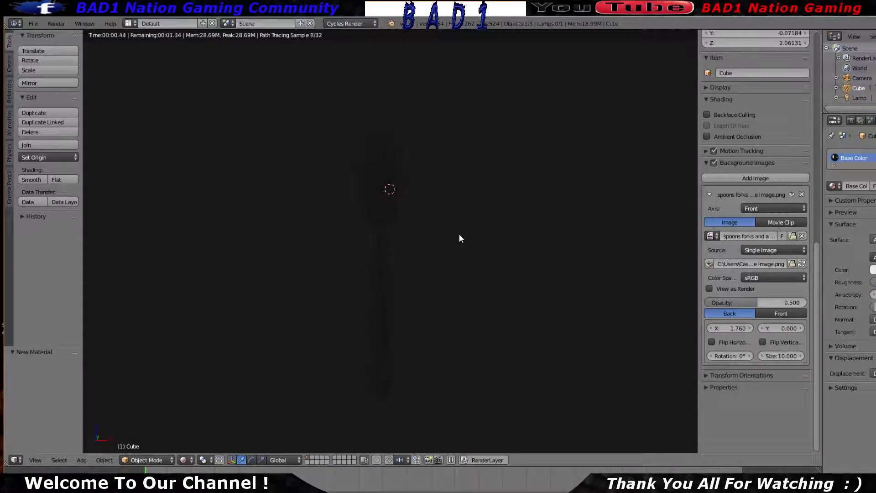
{"action": "left_click", "coordinate": [872, 265]}
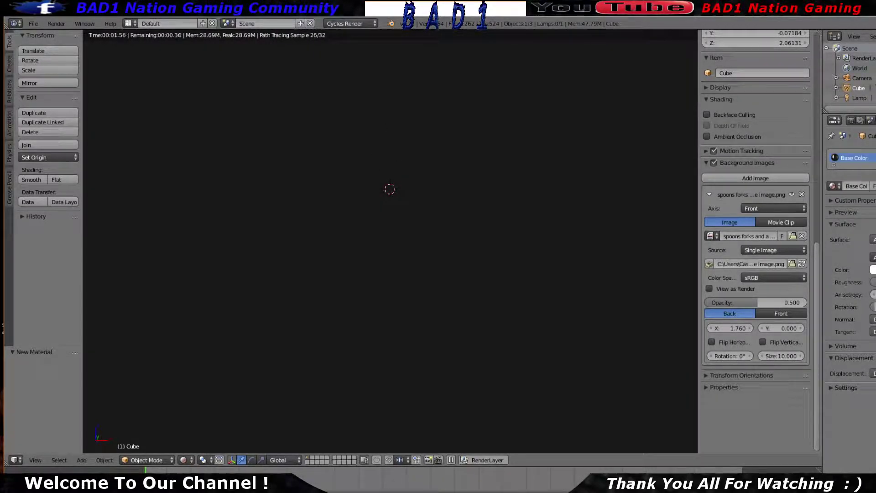
{"action": "left_click", "coordinate": [875, 120]}
{"action": "left_click", "coordinate": [873, 225]}
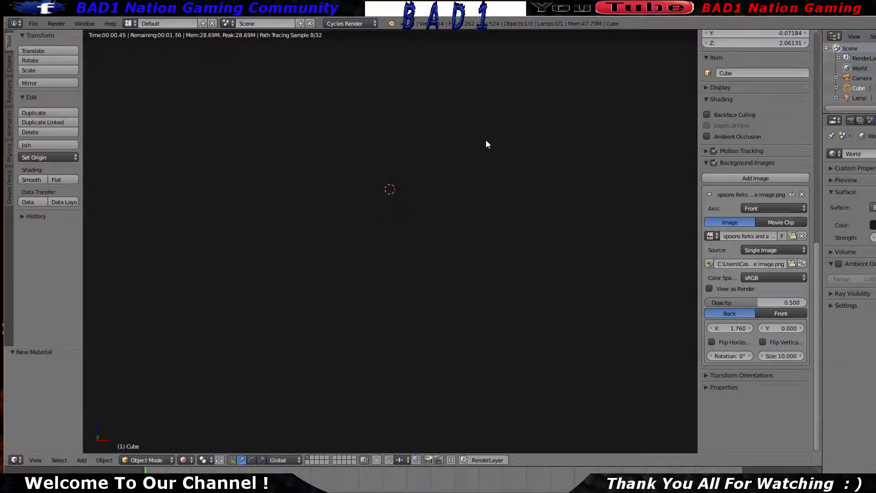
Add a plane mesh and scale it up to 9.308
{"action": "key", "text": "shift+z"}
{"action": "middle_click_drag", "start_coordinate": [495, 158], "coordinate": [438, 201]}
{"action": "key", "text": "shift+a"}
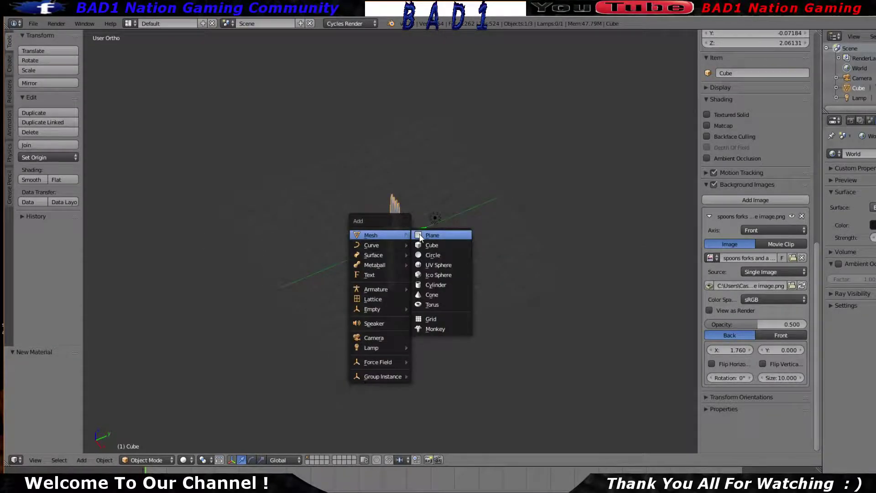
{"action": "left_click", "coordinate": [420, 235]}
{"action": "middle_click_drag", "start_coordinate": [406, 241], "coordinate": [459, 203]}
{"action": "scroll", "coordinate": [459, 203], "scroll_direction": "down", "scroll_amount": 2}
{"action": "key", "text": "s"}
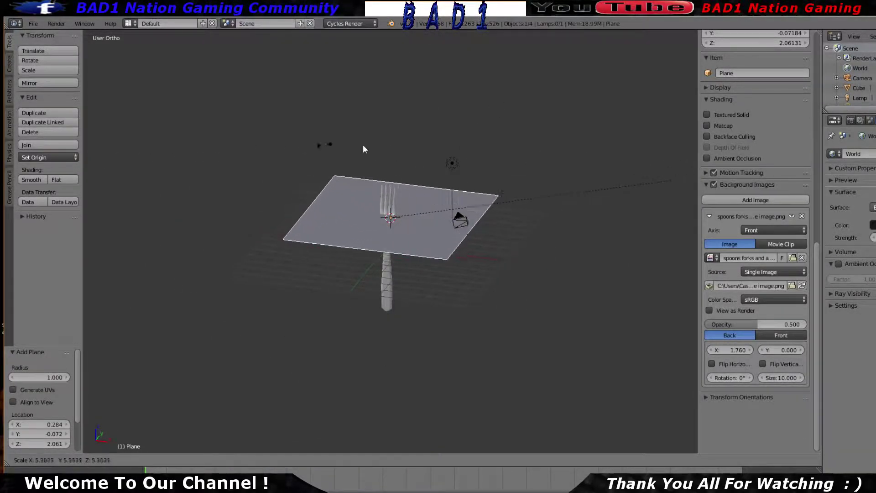
{"action": "left_click", "coordinate": [95, 150]}
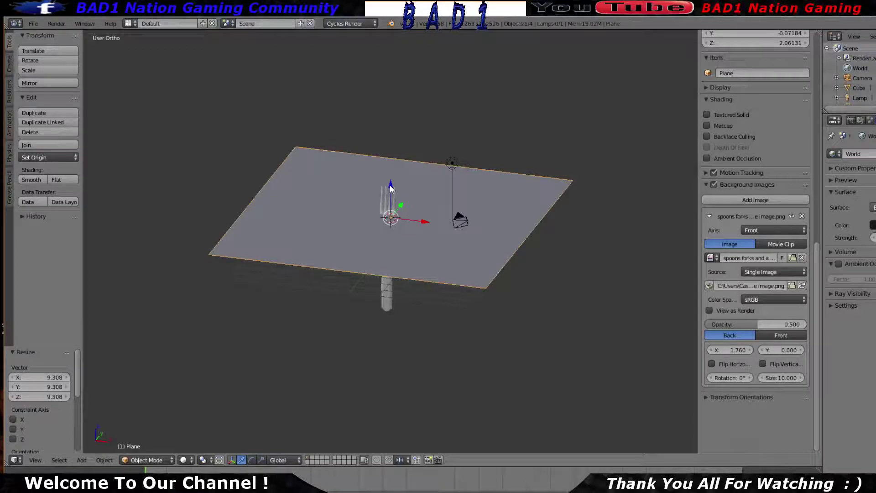
Lower the plane 2.589 along Z beneath the fork and enlarge it further
{"action": "key", "text": "g"}
{"action": "key", "text": "z"}
{"action": "left_click", "coordinate": [396, 203]}
{"action": "scroll", "coordinate": [398, 207], "scroll_direction": "up", "scroll_amount": 3}
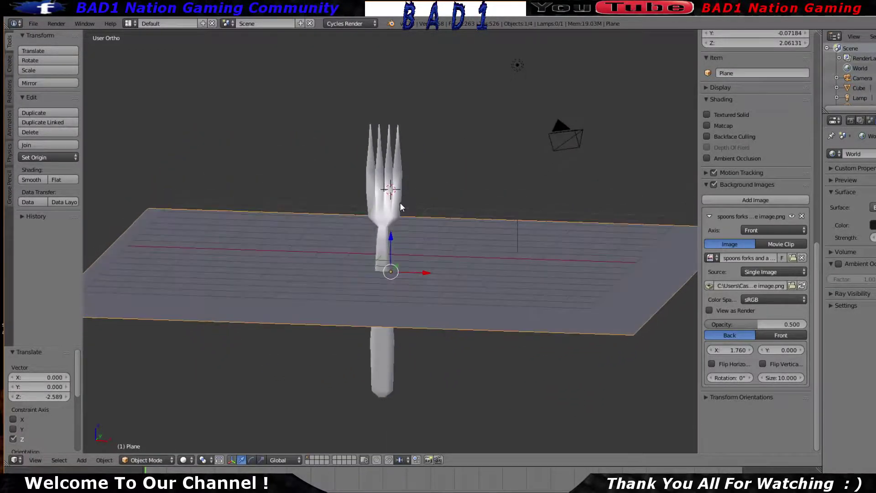
{"action": "mouse_move", "coordinate": [398, 207]}
{"action": "middle_mouse_down"}
{"action": "mouse_move", "coordinate": [410, 212]}
{"action": "mouse_move", "coordinate": [387, 212]}
{"action": "middle_mouse_up"}
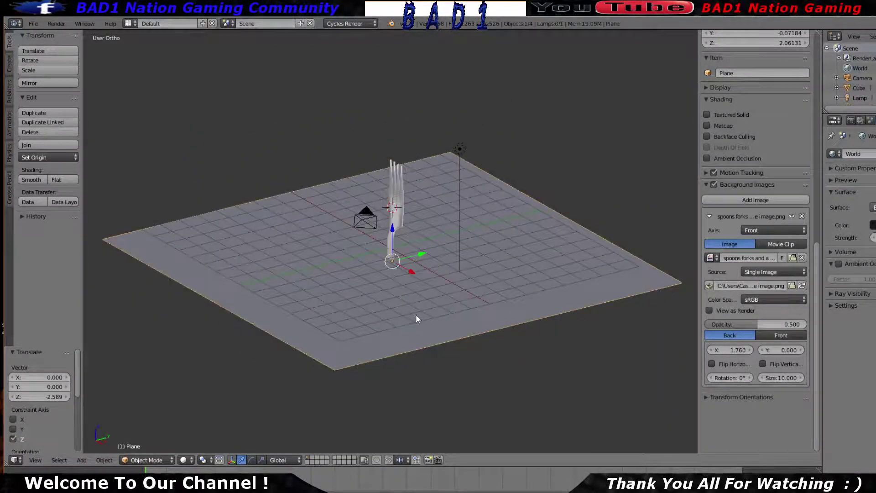
{"action": "key", "text": "s"}
{"action": "left_click", "coordinate": [206, 237]}
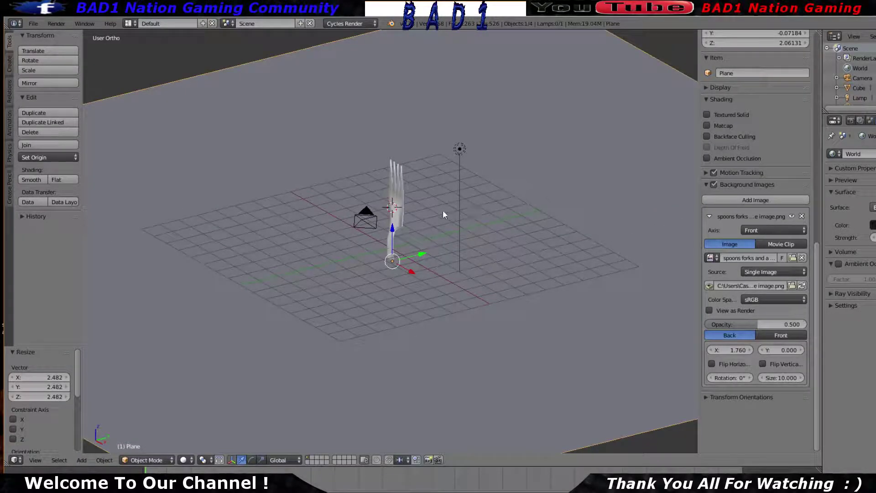
Select the fork and try a 90° rotation, cancelling it to leave the fork upright
{"action": "right_click", "coordinate": [394, 210]}
{"action": "key", "text": "r"}
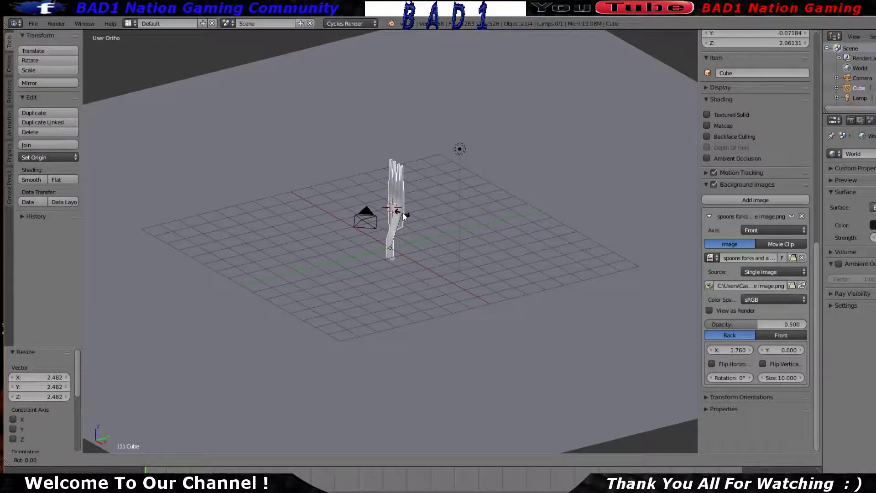
{"action": "key", "text": "y"}
{"action": "type", "text": "x"}
{"action": "type", "text": "90"}
{"action": "key", "text": "Escape"}
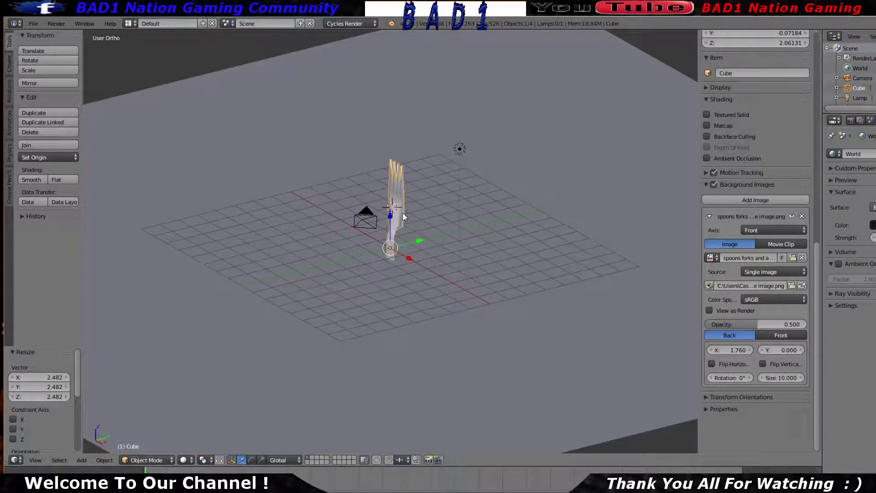
{"action": "key", "text": "r"}
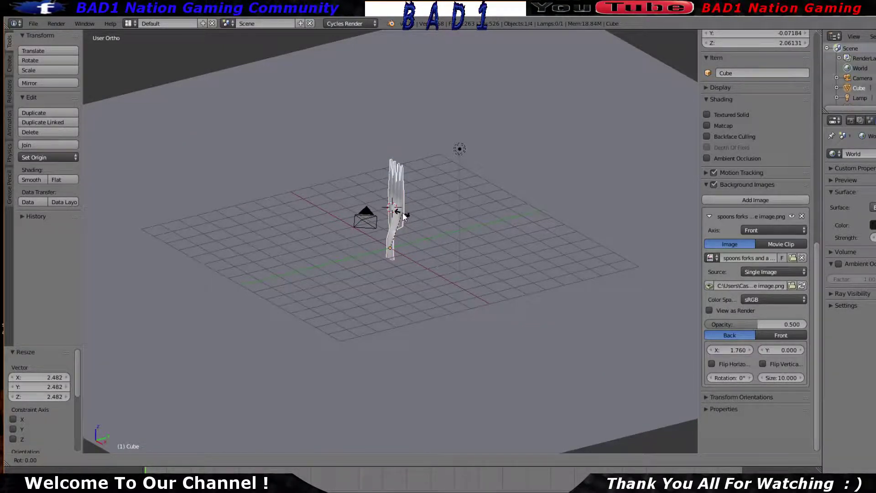
Rotate the fork -90° about X so it lies flat on the plane
{"action": "key", "text": "x"}
{"action": "type", "text": "-90"}
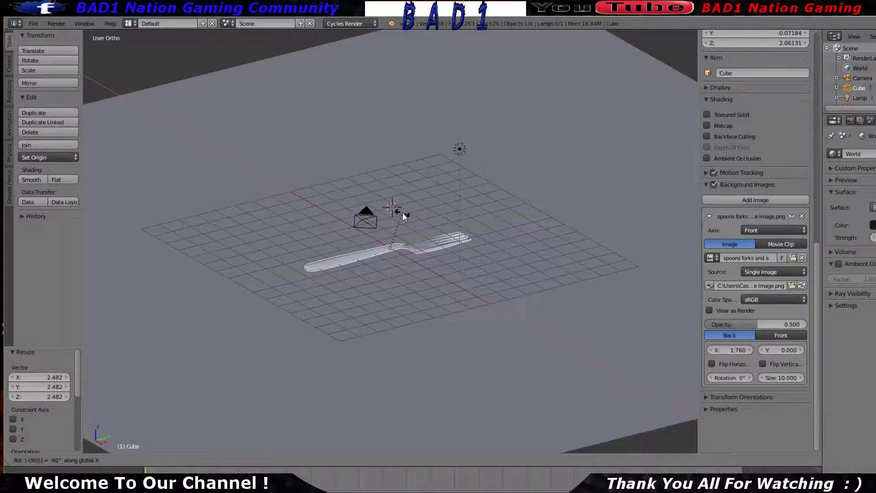
{"action": "key", "text": "Return"}
{"action": "middle_click_drag", "start_coordinate": [402, 212], "coordinate": [361, 261]}
Check the flat fork and its shadow from low side angles in Cycles preview, ending in solid shading
{"action": "key", "text": "shift+z"}
{"action": "middle_click_drag", "start_coordinate": [401, 227], "coordinate": [346, 260]}
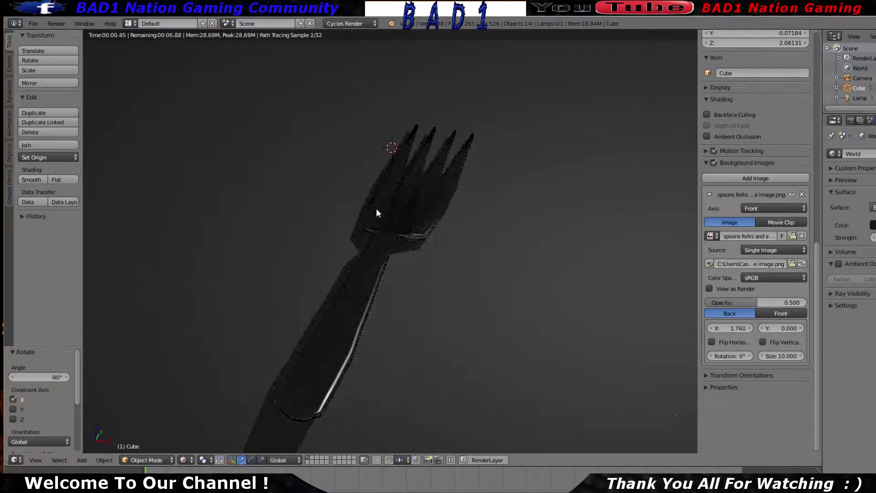
{"action": "mouse_move", "coordinate": [377, 213]}
{"action": "middle_mouse_down"}
{"action": "mouse_move", "coordinate": [446, 227]}
{"action": "mouse_move", "coordinate": [325, 207]}
{"action": "mouse_move", "coordinate": [430, 217]}
{"action": "mouse_move", "coordinate": [421, 233]}
{"action": "mouse_move", "coordinate": [330, 241]}
{"action": "middle_mouse_up"}
{"action": "key", "text": "shift+z"}
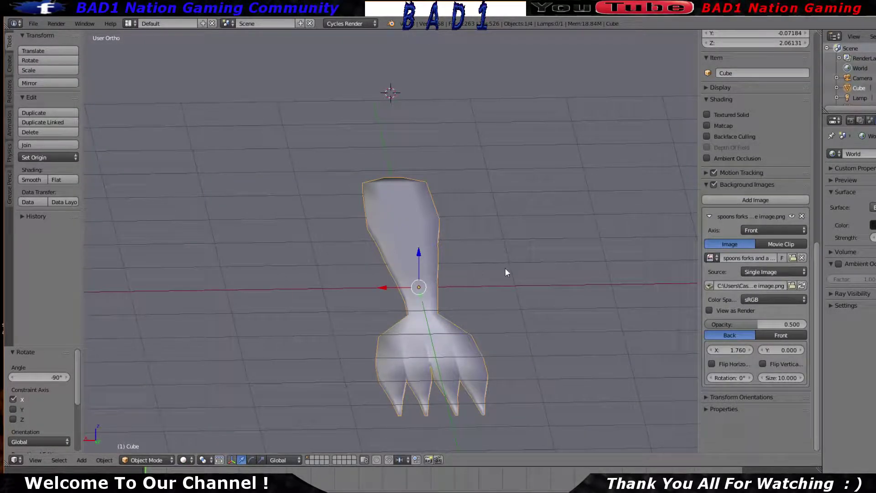
{"action": "mouse_move", "coordinate": [505, 270]}
{"action": "middle_mouse_down"}
{"action": "mouse_move", "coordinate": [381, 252]}
{"action": "mouse_move", "coordinate": [478, 251]}
{"action": "mouse_move", "coordinate": [563, 263]}
{"action": "middle_mouse_up"}
{"action": "key", "text": "shift+z"}
{"action": "middle_click_drag", "start_coordinate": [526, 191], "coordinate": [423, 262]}
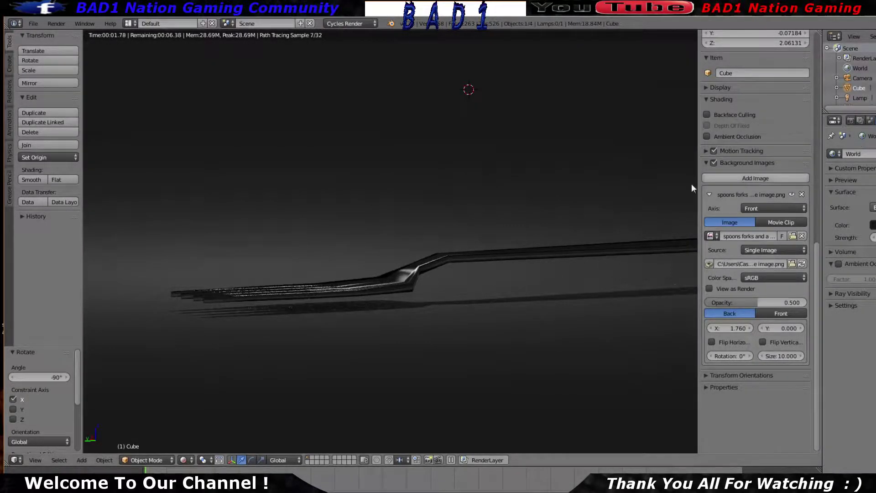
{"action": "scroll", "coordinate": [437, 286], "scroll_direction": "up", "scroll_amount": 3}
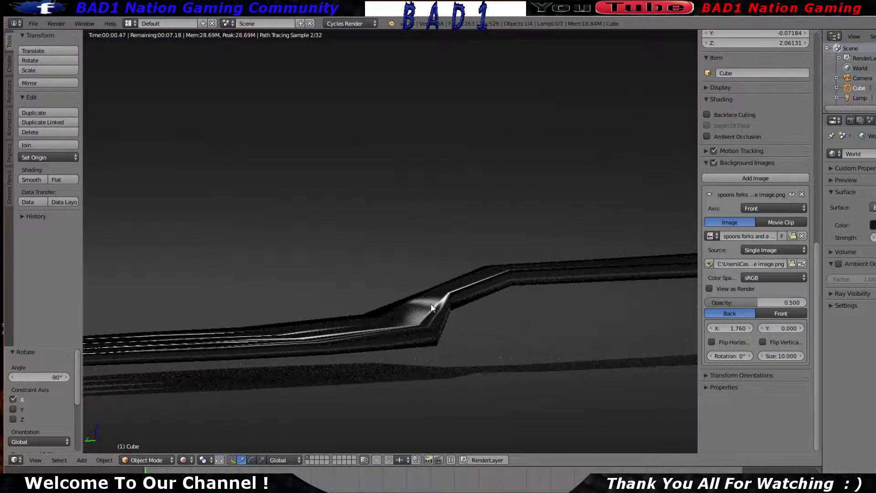
{"action": "key", "text": "shift+z"}
{"action": "mouse_move", "coordinate": [440, 316]}
{"action": "middle_mouse_down"}
{"action": "mouse_move", "coordinate": [439, 339]}
{"action": "mouse_move", "coordinate": [424, 314]}
{"action": "mouse_move", "coordinate": [427, 332]}
{"action": "middle_mouse_up"}
{"action": "scroll", "coordinate": [427, 333], "scroll_direction": "down", "scroll_amount": 4}
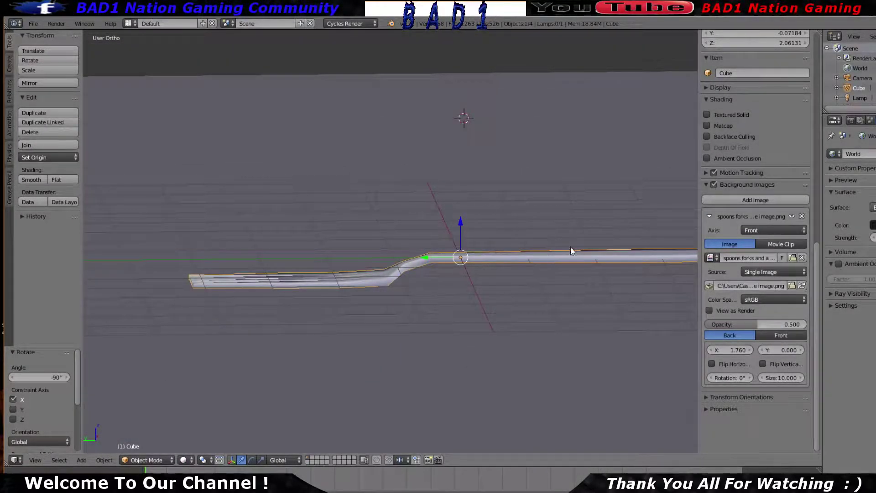
Add a Subdivision Surface modifier to the fork to smooth it
{"action": "left_click", "coordinate": [874, 136]}
{"action": "left_click", "coordinate": [856, 155]}
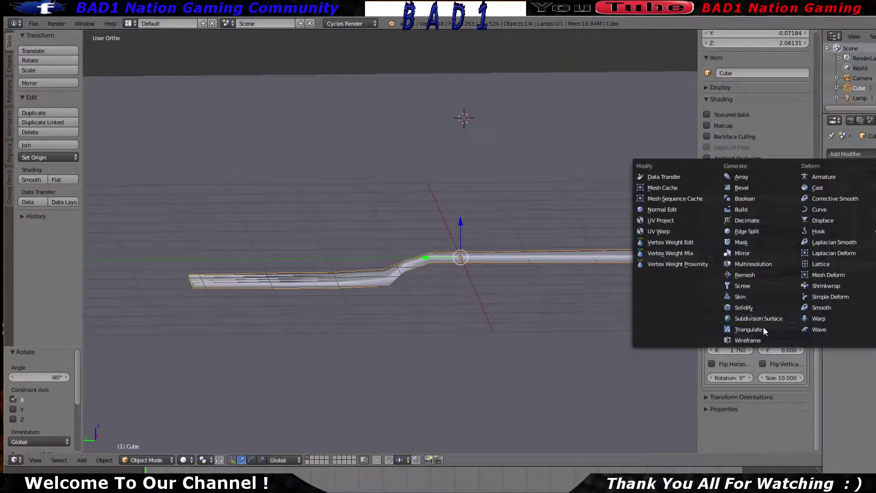
{"action": "left_click", "coordinate": [751, 320]}
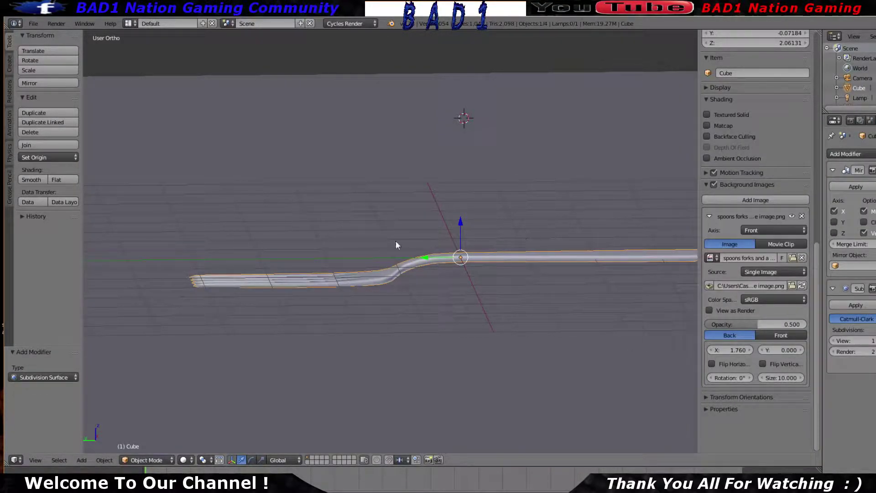
{"action": "middle_click_drag", "start_coordinate": [370, 243], "coordinate": [436, 270]}
Subdivide the fork mesh with extra edge loops, checking it in wireframe
{"action": "key", "text": "Tab"}
{"action": "mouse_move", "coordinate": [648, 283]}
{"action": "middle_mouse_down"}
{"action": "mouse_move", "coordinate": [438, 219]}
{"action": "mouse_move", "coordinate": [474, 238]}
{"action": "mouse_move", "coordinate": [452, 322]}
{"action": "mouse_move", "coordinate": [398, 282]}
{"action": "mouse_move", "coordinate": [420, 284]}
{"action": "mouse_move", "coordinate": [395, 355]}
{"action": "mouse_move", "coordinate": [548, 354]}
{"action": "mouse_move", "coordinate": [562, 367]}
{"action": "mouse_move", "coordinate": [540, 337]}
{"action": "mouse_move", "coordinate": [476, 292]}
{"action": "middle_mouse_up"}
{"action": "key", "text": "z"}
{"action": "middle_click_drag", "start_coordinate": [636, 301], "coordinate": [562, 295]}
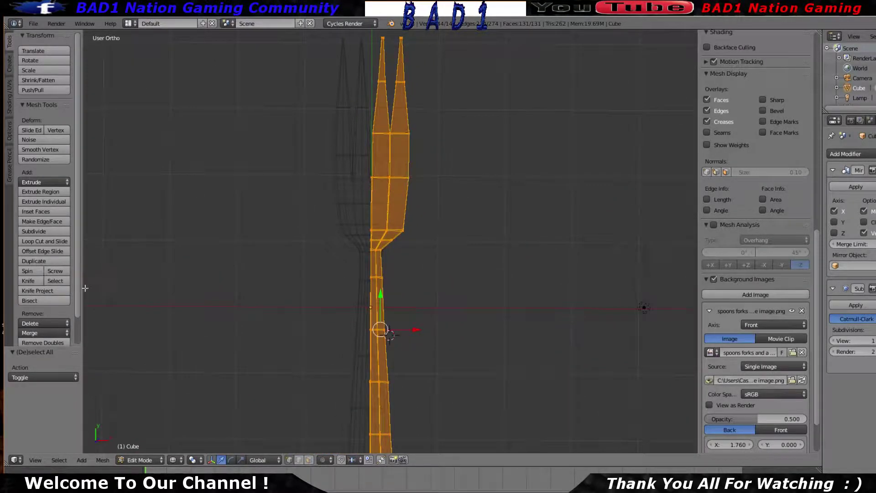
{"action": "left_click", "coordinate": [37, 231]}
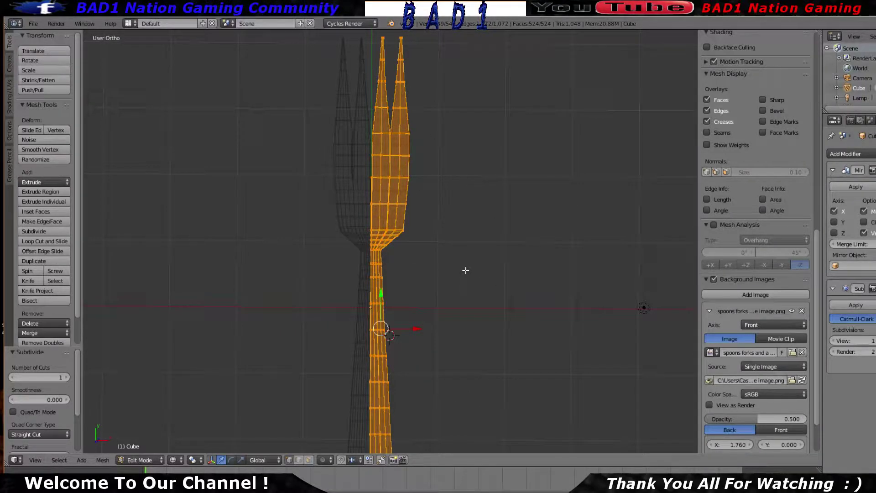
{"action": "key", "text": "Tab"}
{"action": "key", "text": "z"}
Inspect the fork's mesh from the side in Edit Mode, toggling wireframe and zooming
{"action": "mouse_move", "coordinate": [450, 254]}
{"action": "middle_mouse_down"}
{"action": "mouse_move", "coordinate": [555, 162]}
{"action": "mouse_move", "coordinate": [541, 145]}
{"action": "mouse_move", "coordinate": [508, 221]}
{"action": "mouse_move", "coordinate": [416, 195]}
{"action": "mouse_move", "coordinate": [323, 140]}
{"action": "mouse_move", "coordinate": [416, 133]}
{"action": "mouse_move", "coordinate": [556, 152]}
{"action": "mouse_move", "coordinate": [598, 141]}
{"action": "mouse_move", "coordinate": [557, 158]}
{"action": "mouse_move", "coordinate": [489, 260]}
{"action": "mouse_move", "coordinate": [475, 256]}
{"action": "mouse_move", "coordinate": [549, 293]}
{"action": "mouse_move", "coordinate": [561, 252]}
{"action": "mouse_move", "coordinate": [432, 273]}
{"action": "mouse_move", "coordinate": [483, 304]}
{"action": "middle_mouse_up"}
{"action": "key", "text": "Tab"}
{"action": "scroll", "coordinate": [476, 256], "scroll_direction": "down", "scroll_amount": 3}
{"action": "key", "text": "z"}
{"action": "scroll", "coordinate": [448, 239], "scroll_direction": "up", "scroll_amount": 3}
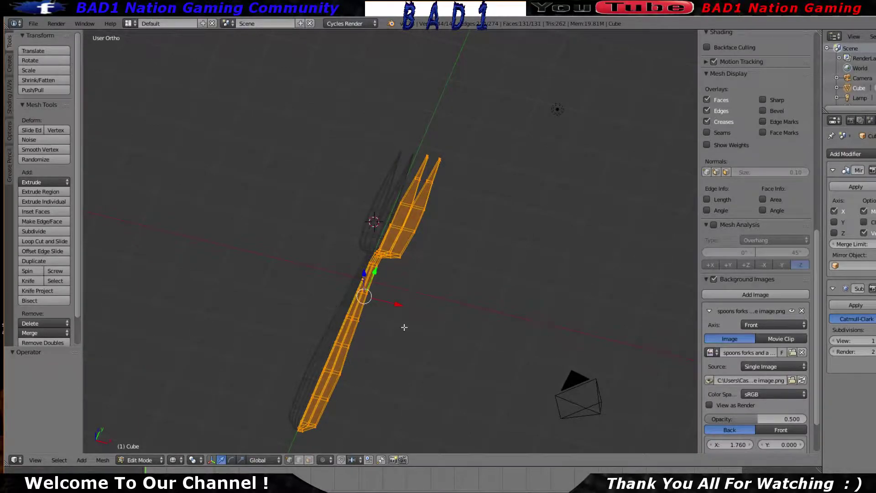
{"action": "scroll", "coordinate": [404, 327], "scroll_direction": "up", "scroll_amount": 3}
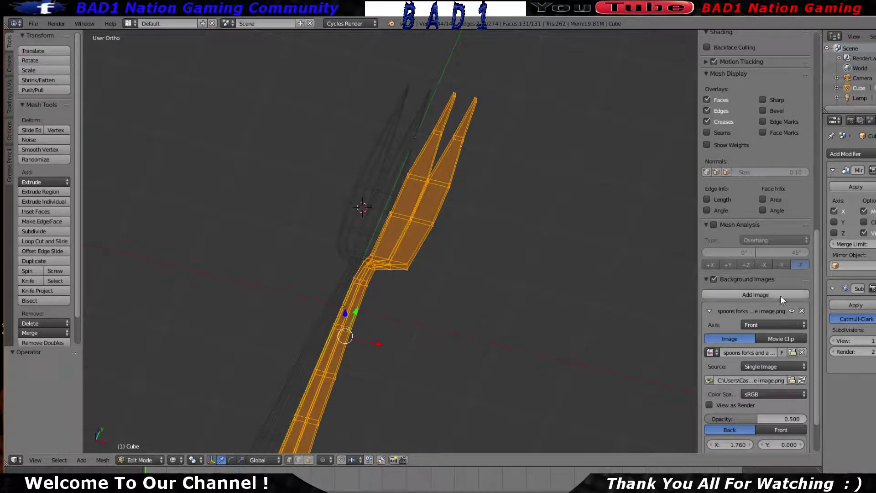
{"action": "scroll", "coordinate": [528, 131], "scroll_direction": "down", "scroll_amount": 4}
{"action": "key", "text": "z"}
{"action": "scroll", "coordinate": [444, 319], "scroll_direction": "up", "scroll_amount": 5}
Orbit until the fork lies horizontal and level, seen side-on
{"action": "middle_click_drag", "start_coordinate": [444, 319], "coordinate": [388, 260]}
{"action": "scroll", "coordinate": [404, 278], "scroll_direction": "down", "scroll_amount": 4}
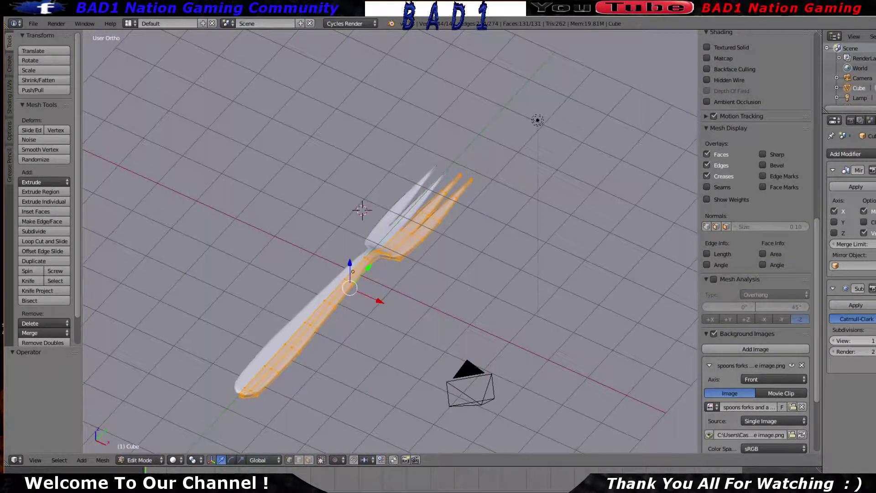
{"action": "scroll", "coordinate": [388, 260], "scroll_direction": "up", "scroll_amount": 3}
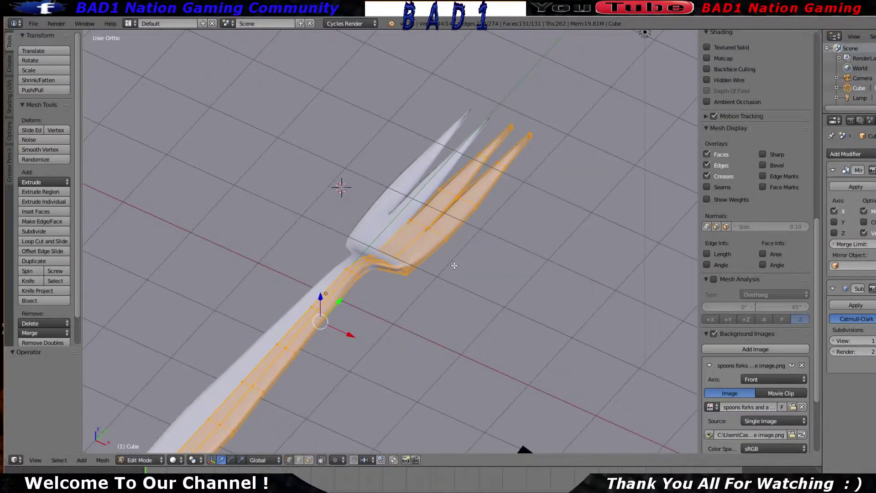
{"action": "middle_click_drag", "start_coordinate": [388, 260], "coordinate": [420, 232]}
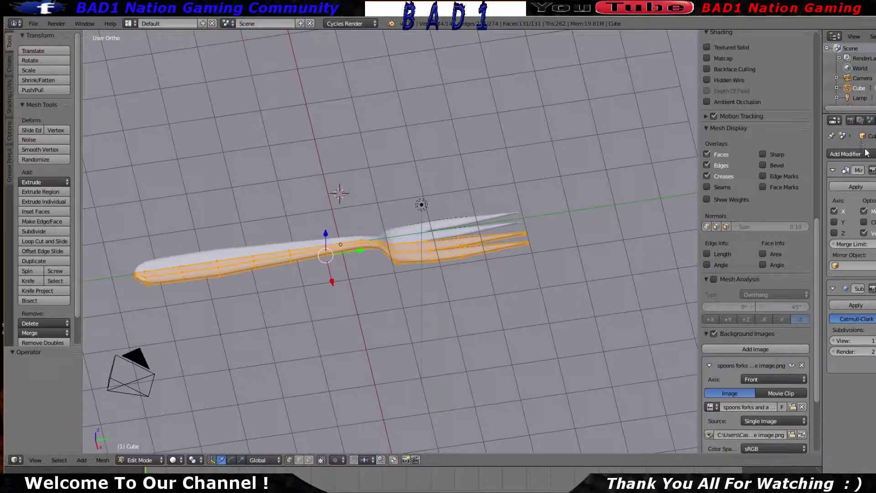
{"action": "middle_click_drag", "start_coordinate": [391, 242], "coordinate": [407, 235]}
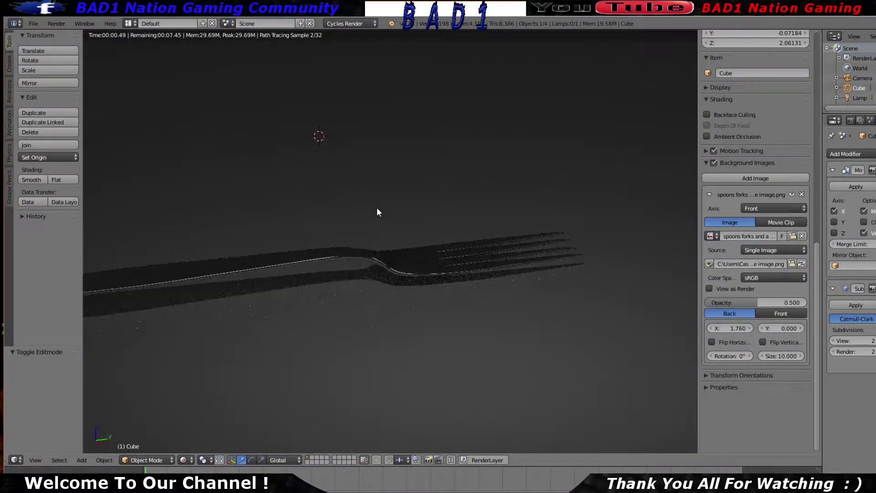
Look through the scene camera in solid shading and bring up the fork's modifier settings
{"action": "middle_click_drag", "start_coordinate": [372, 211], "coordinate": [292, 206]}
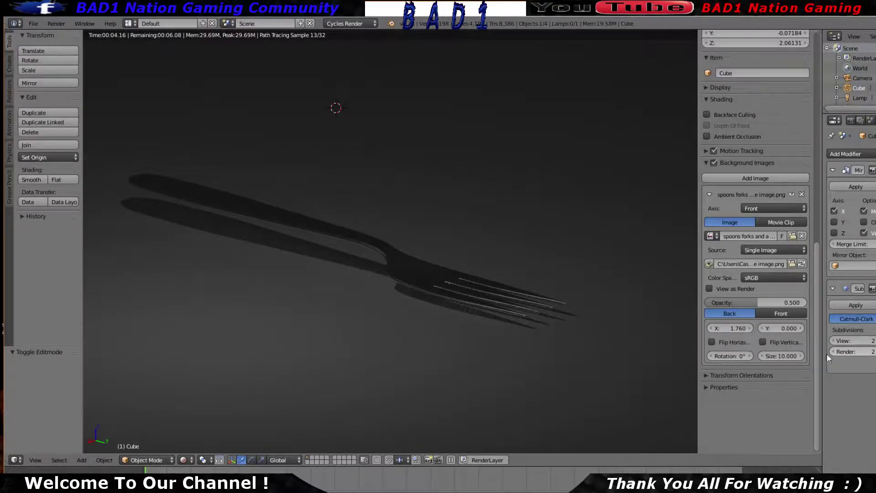
{"action": "key", "text": "shift+z"}
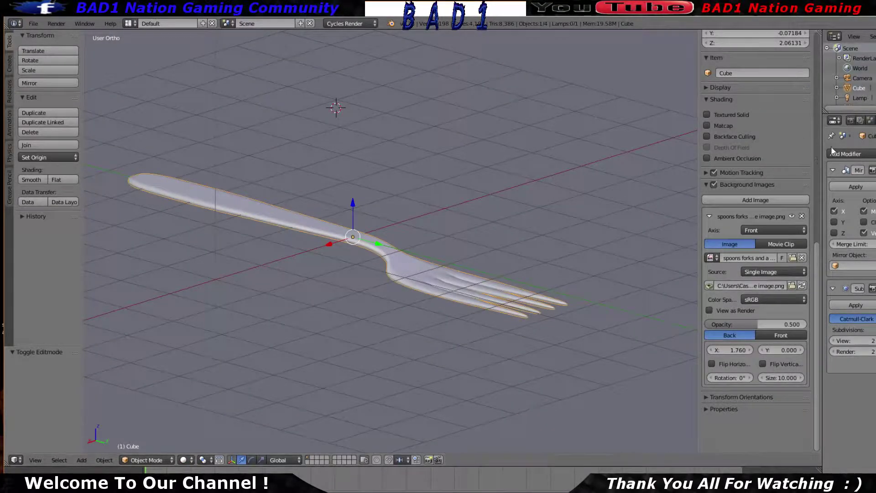
{"action": "left_click", "coordinate": [850, 121]}
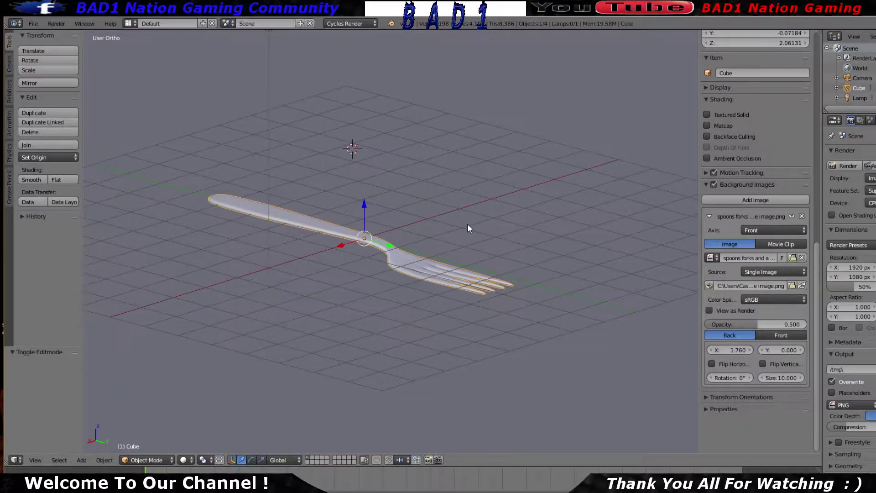
{"action": "key", "text": "KP_0"}
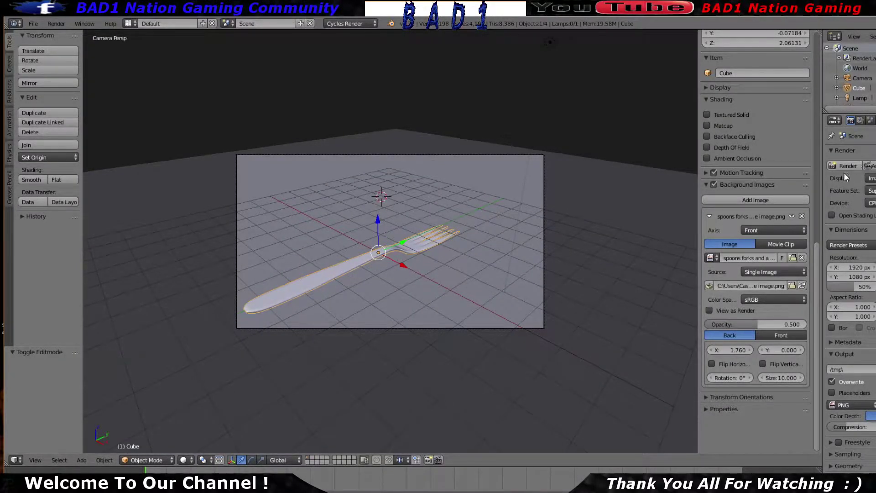
{"action": "left_click", "coordinate": [864, 121]}
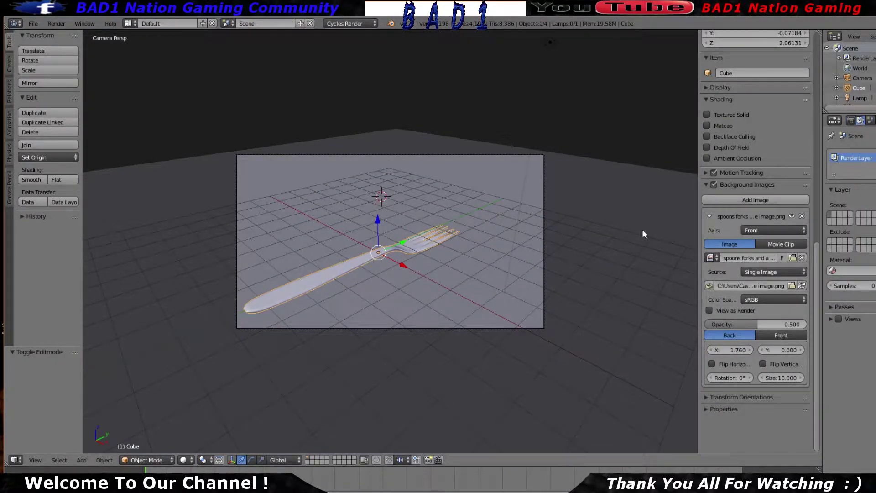
{"action": "left_click", "coordinate": [875, 120]}
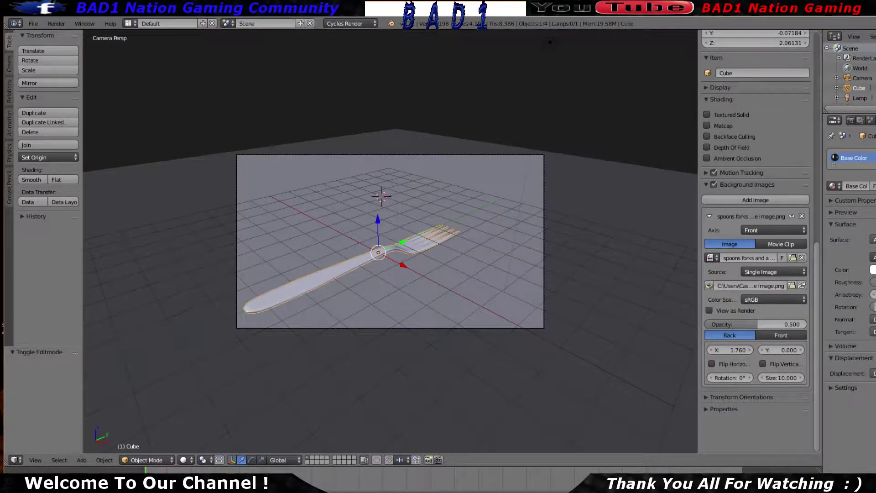
{"action": "left_click", "coordinate": [860, 120]}
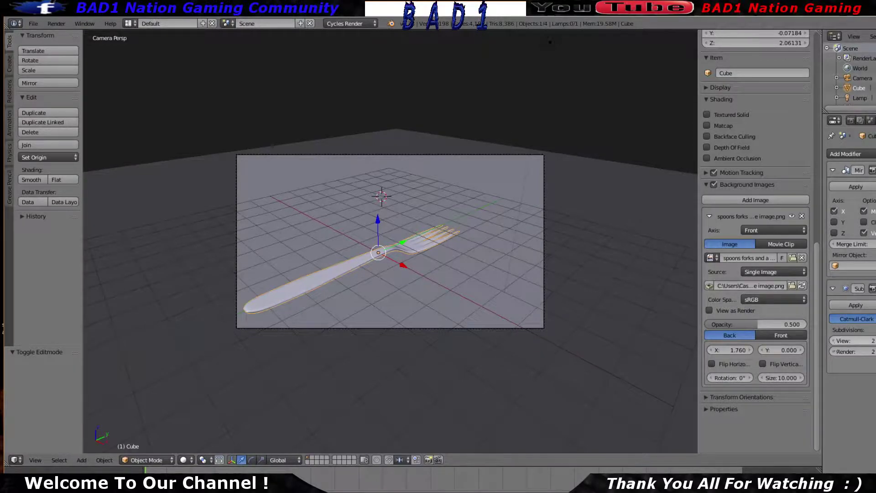
Lower the Subdivision Surface viewport and render levels to 1, checking the Cycles camera preview
{"action": "left_click", "coordinate": [844, 345]}
{"action": "scroll", "coordinate": [347, 251], "scroll_direction": "up", "scroll_amount": 3}
{"action": "key", "text": "shift+z"}
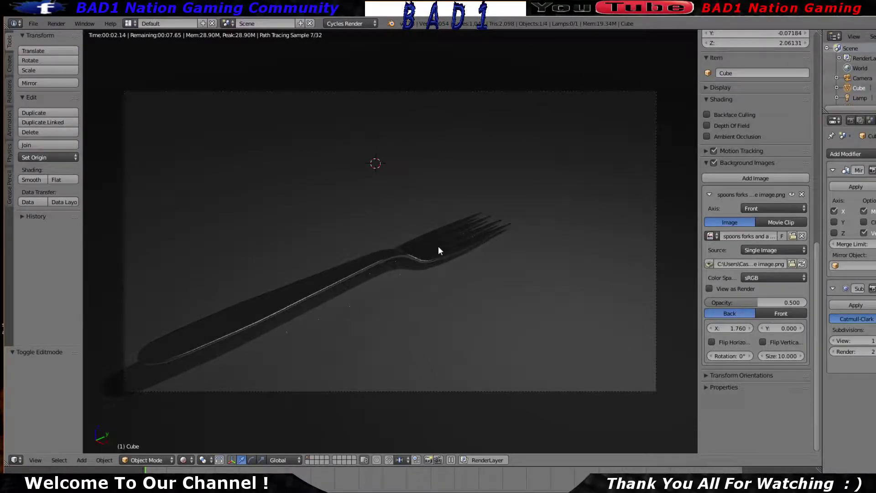
{"action": "left_click", "coordinate": [844, 351]}
{"action": "key", "text": "shift+z"}
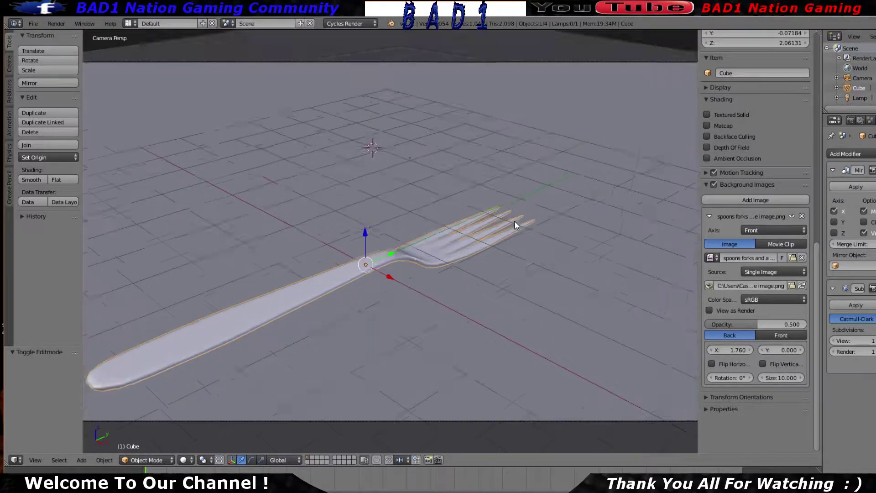
{"action": "key", "text": "KP_0"}
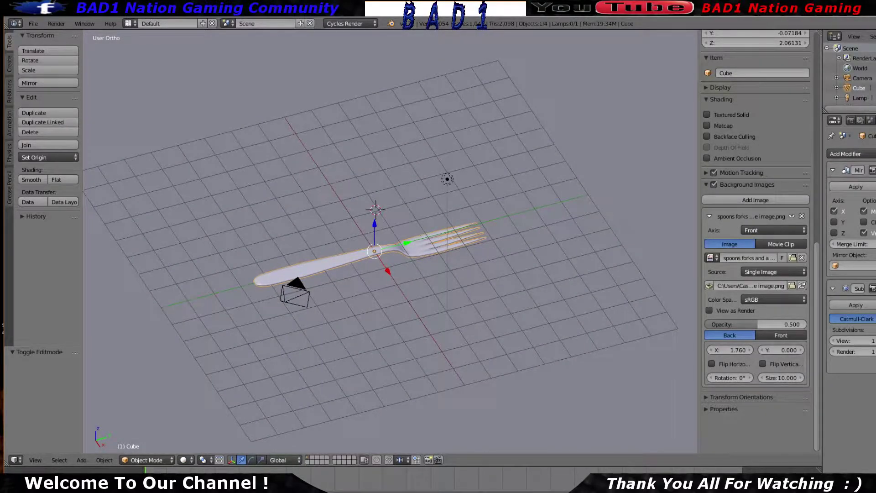
Select all of the fork's geometry in Edit Mode and assign the material to it
{"action": "left_click", "coordinate": [875, 120]}
{"action": "scroll", "coordinate": [435, 183], "scroll_direction": "up", "scroll_amount": 2}
{"action": "middle_click_drag", "start_coordinate": [435, 183], "coordinate": [425, 238]}
{"action": "key", "text": "Tab"}
{"action": "middle_click_drag", "start_coordinate": [346, 251], "coordinate": [355, 221]}
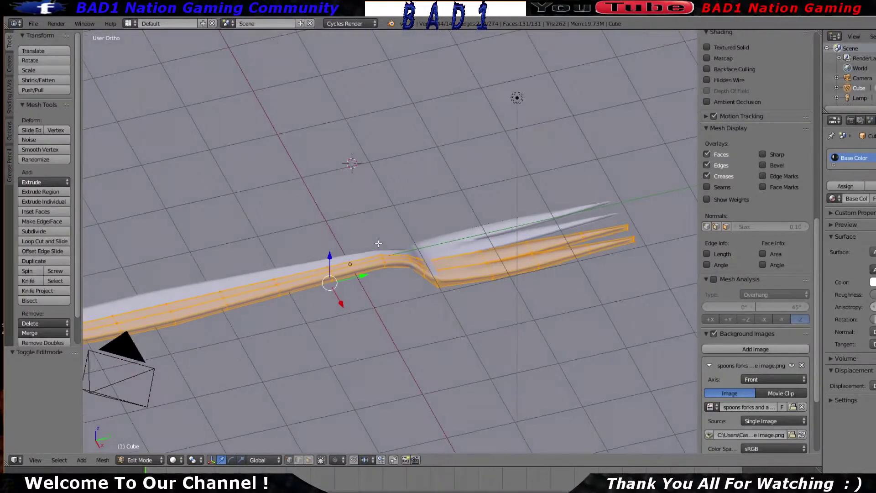
{"action": "key", "text": "a"}
{"action": "key", "text": "a"}
{"action": "scroll", "coordinate": [379, 243], "scroll_direction": "down", "scroll_amount": 3}
{"action": "middle_click_drag", "start_coordinate": [379, 243], "coordinate": [379, 215]}
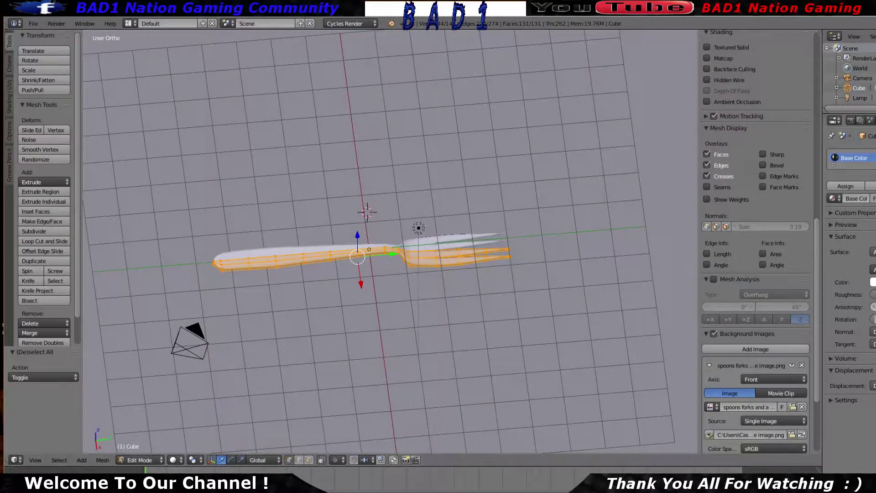
{"action": "left_click", "coordinate": [844, 186]}
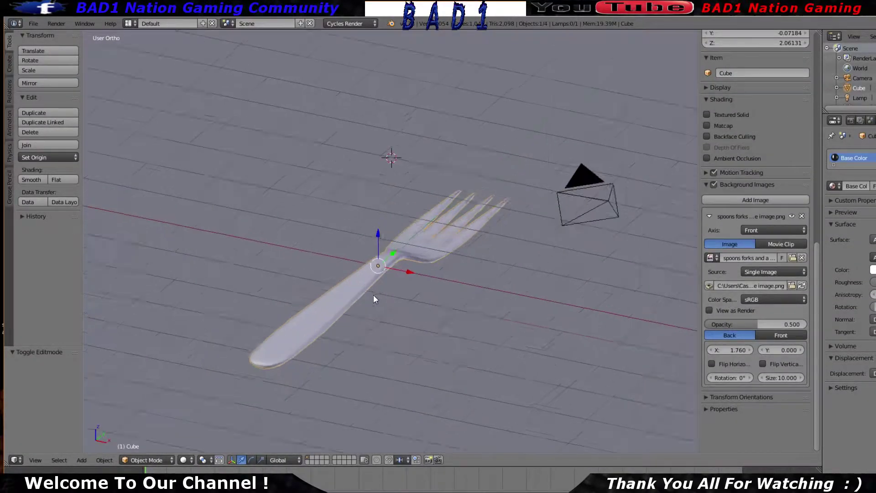
Orbit and zoom around the fork from several angles, closing in on its tines
{"action": "middle_click_drag", "start_coordinate": [373, 294], "coordinate": [512, 277]}
{"action": "scroll", "coordinate": [509, 278], "scroll_direction": "down", "scroll_amount": 2}
{"action": "middle_click_drag", "start_coordinate": [439, 290], "coordinate": [261, 291]}
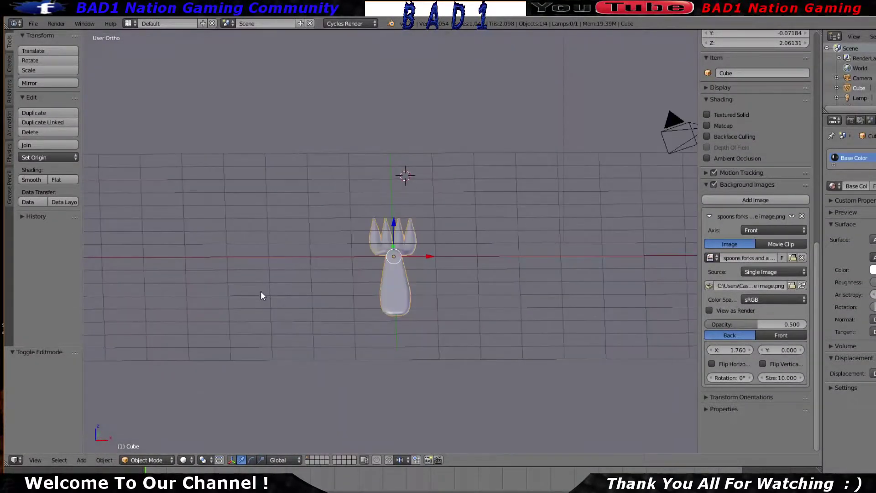
{"action": "scroll", "coordinate": [377, 251], "scroll_direction": "up", "scroll_amount": 4}
{"action": "middle_click_drag", "start_coordinate": [508, 255], "coordinate": [361, 286]}
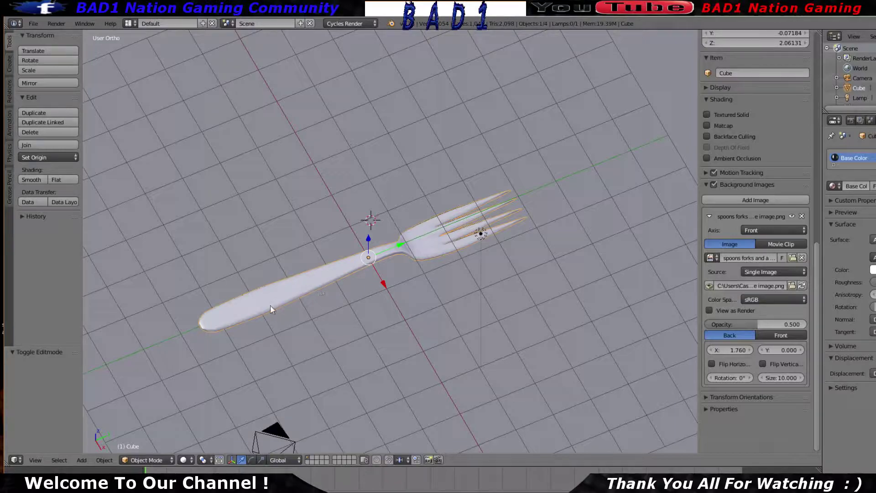
{"action": "middle_click_drag", "start_coordinate": [450, 261], "coordinate": [656, 303]}
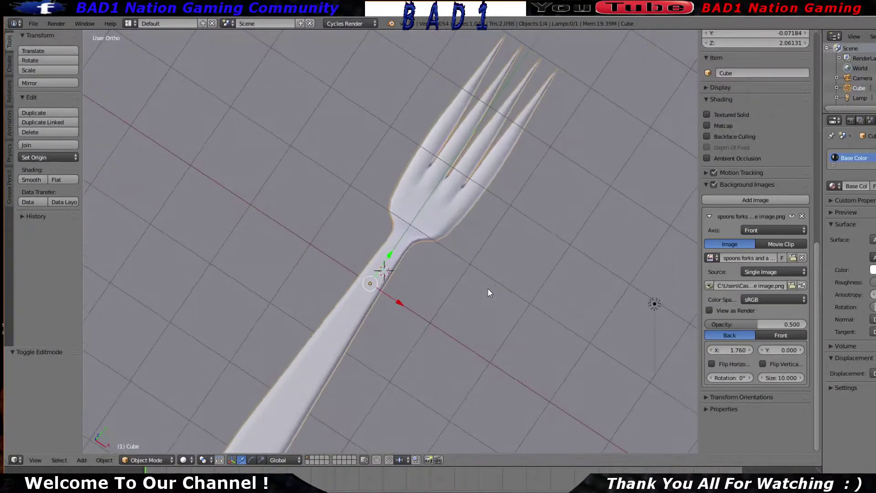
{"action": "scroll", "coordinate": [502, 248], "scroll_direction": "down", "scroll_amount": 3}
{"action": "scroll", "coordinate": [622, 256], "scroll_direction": "up", "scroll_amount": 3}
{"action": "middle_click_drag", "start_coordinate": [623, 256], "coordinate": [438, 223]}
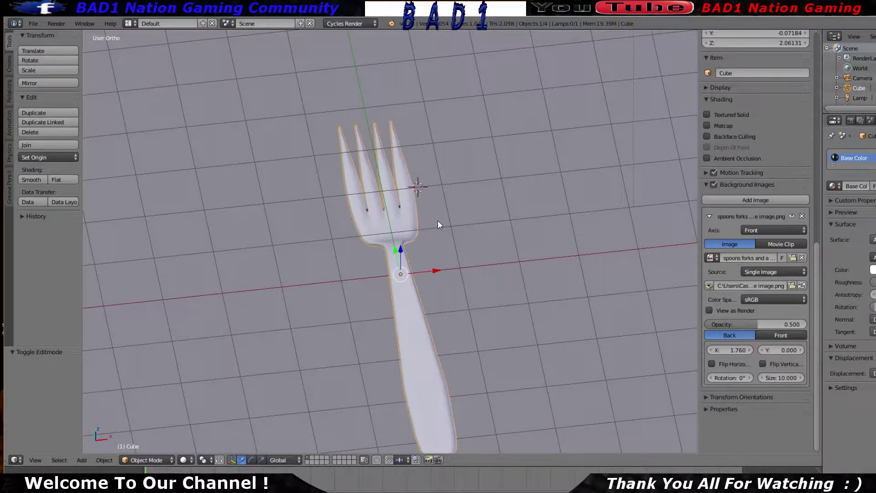
{"action": "scroll", "coordinate": [436, 222], "scroll_direction": "down", "scroll_amount": 4}
{"action": "scroll", "coordinate": [436, 236], "scroll_direction": "down", "scroll_amount": 1}
{"action": "scroll", "coordinate": [441, 247], "scroll_direction": "up", "scroll_amount": 1}
{"action": "scroll", "coordinate": [449, 248], "scroll_direction": "up", "scroll_amount": 2}
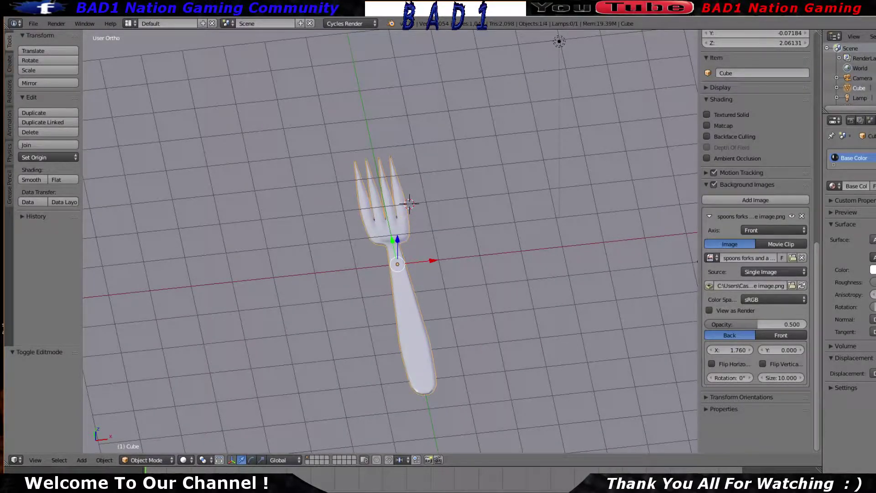
{"action": "scroll", "coordinate": [511, 257], "scroll_direction": "up", "scroll_amount": 2}
{"action": "mouse_move", "coordinate": [511, 257]}
{"action": "middle_mouse_down"}
{"action": "mouse_move", "coordinate": [465, 277]}
{"action": "mouse_move", "coordinate": [459, 264]}
{"action": "mouse_move", "coordinate": [340, 256]}
{"action": "mouse_move", "coordinate": [440, 243]}
{"action": "middle_mouse_up"}
Deselect the fork's geometry, return to Object Mode and preview it rendered in Cycles
{"action": "key", "text": "Tab"}
{"action": "scroll", "coordinate": [458, 264], "scroll_direction": "up", "scroll_amount": 4}
{"action": "scroll", "coordinate": [448, 282], "scroll_direction": "down", "scroll_amount": 4}
{"action": "key", "text": "a"}
{"action": "key", "text": "z"}
{"action": "scroll", "coordinate": [346, 255], "scroll_direction": "up", "scroll_amount": 2}
{"action": "key", "text": "z"}
{"action": "key", "text": "Tab"}
{"action": "key", "text": "shift+z"}
Set the fork material's surface to Glass BSDF and preview it rendered in Cycles
{"action": "left_click", "coordinate": [873, 270]}
{"action": "left_click", "coordinate": [861, 164]}
{"action": "key", "text": "shift+z"}
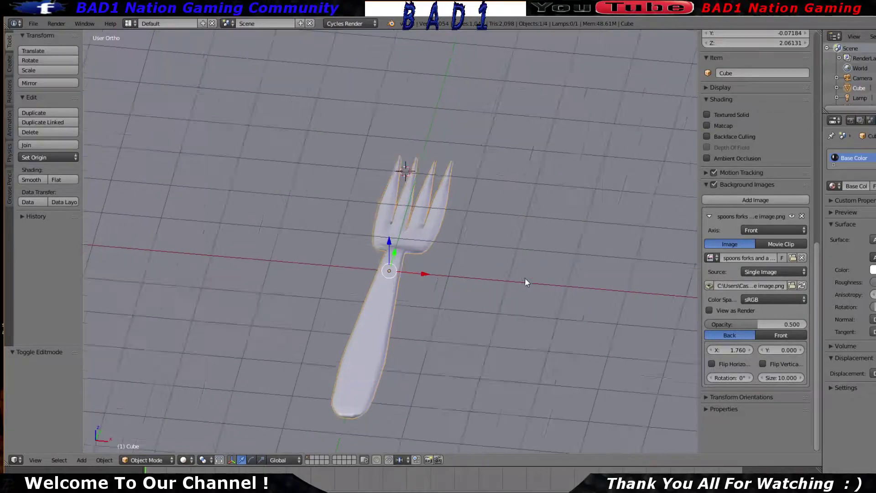
{"action": "mouse_move", "coordinate": [525, 278]}
{"action": "middle_mouse_down"}
{"action": "mouse_move", "coordinate": [480, 278]}
{"action": "mouse_move", "coordinate": [444, 258]}
{"action": "middle_mouse_up"}
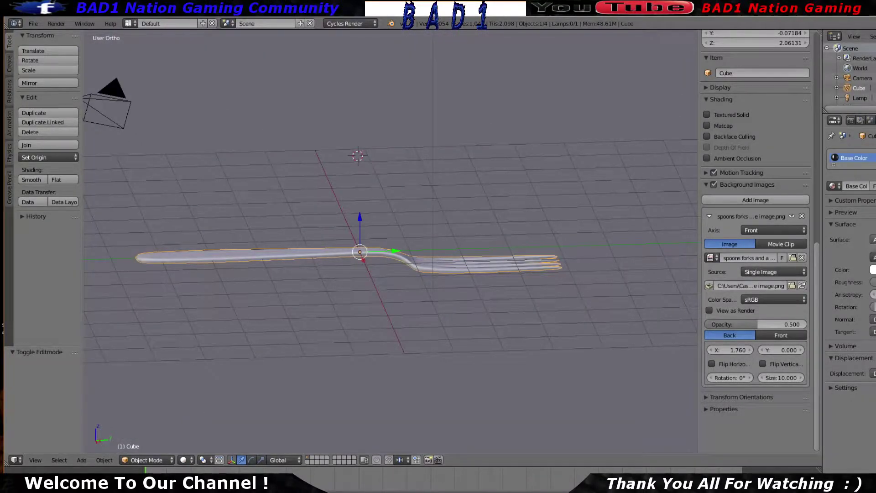
{"action": "left_click", "coordinate": [872, 239]}
{"action": "left_click", "coordinate": [825, 329]}
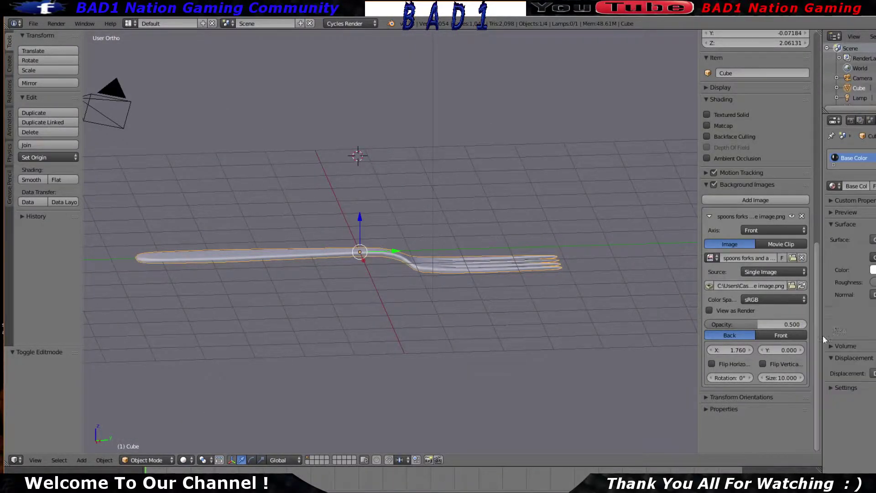
{"action": "key", "text": "shift+z"}
{"action": "middle_click_drag", "start_coordinate": [306, 165], "coordinate": [624, 244]}
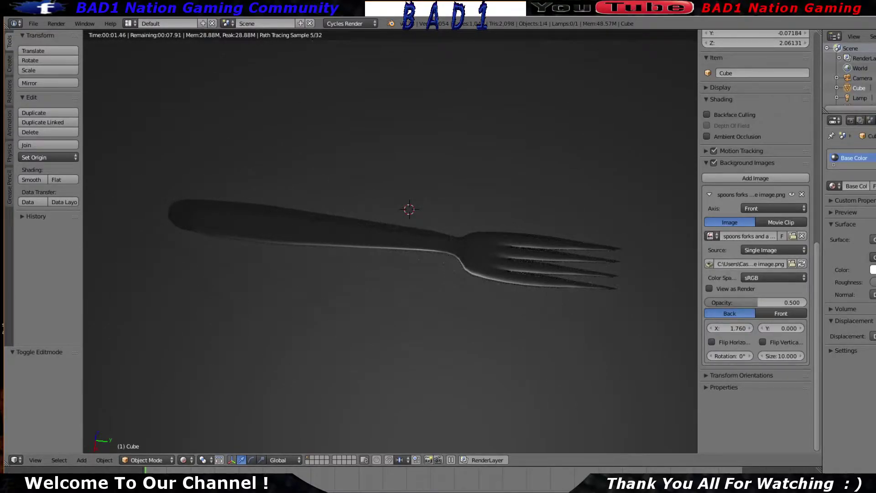
Check the glass colour picker, then leave the rendered preview for solid shading
{"action": "left_click", "coordinate": [873, 270]}
{"action": "left_click", "coordinate": [873, 186]}
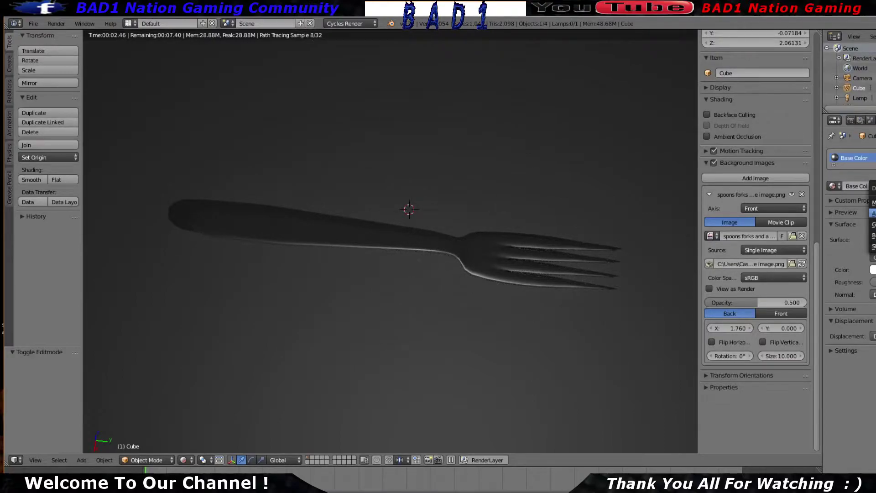
{"action": "key", "text": "shift+z"}
{"action": "middle_click_drag", "start_coordinate": [440, 193], "coordinate": [477, 171]}
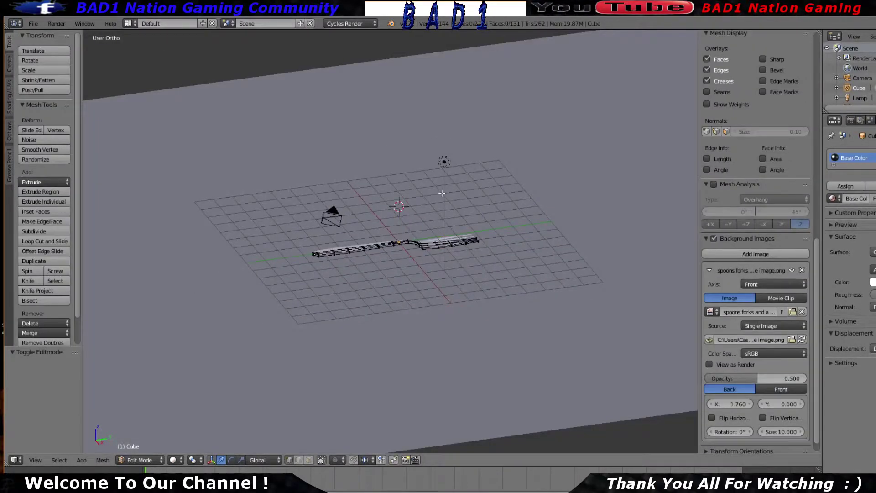
{"action": "key", "text": "Tab"}
{"action": "key", "text": "shift+z"}
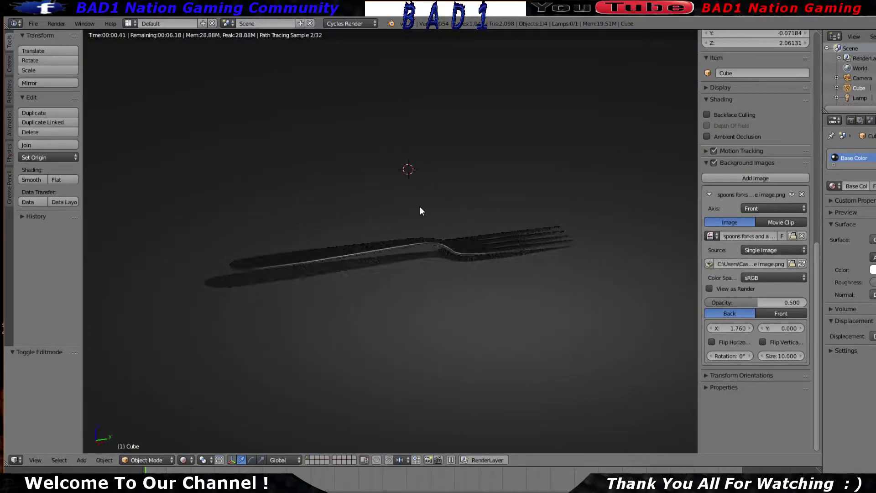
{"action": "middle_click_drag", "start_coordinate": [421, 211], "coordinate": [512, 199]}
{"action": "key", "text": "shift+z"}
Orbit and zoom around the fork on the grid until its tines point up-left
{"action": "mouse_move", "coordinate": [409, 194]}
{"action": "middle_mouse_down"}
{"action": "mouse_move", "coordinate": [504, 193]}
{"action": "mouse_move", "coordinate": [447, 217]}
{"action": "mouse_move", "coordinate": [487, 249]}
{"action": "mouse_move", "coordinate": [513, 219]}
{"action": "middle_mouse_up"}
{"action": "scroll", "coordinate": [513, 215], "scroll_direction": "up", "scroll_amount": 4}
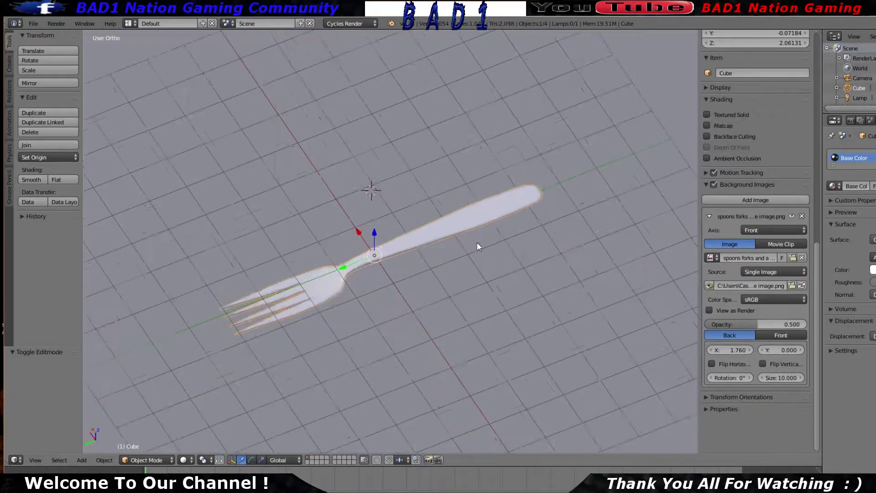
{"action": "middle_click_drag", "start_coordinate": [479, 244], "coordinate": [354, 278]}
{"action": "scroll", "coordinate": [340, 260], "scroll_direction": "down", "scroll_amount": 4}
{"action": "scroll", "coordinate": [456, 307], "scroll_direction": "up", "scroll_amount": 2}
{"action": "middle_click_drag", "start_coordinate": [456, 307], "coordinate": [315, 279]}
{"action": "middle_click_drag", "start_coordinate": [431, 290], "coordinate": [404, 325]}
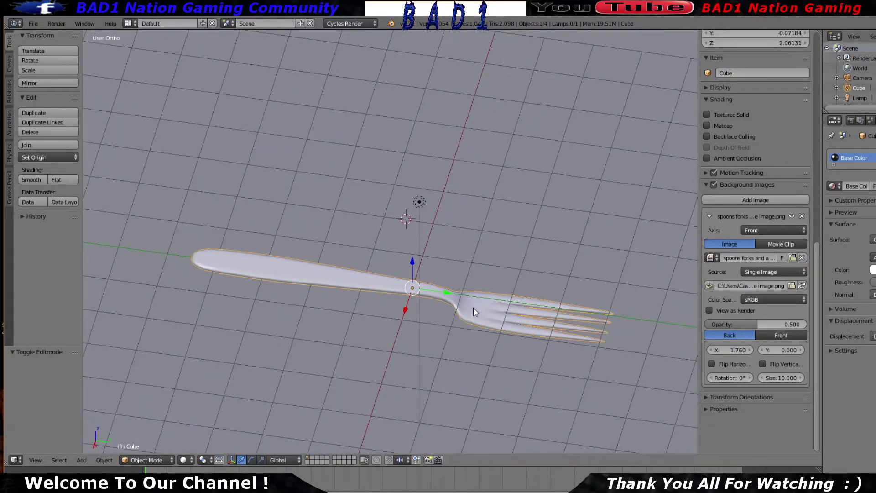
{"action": "scroll", "coordinate": [404, 324], "scroll_direction": "up", "scroll_amount": 2}
{"action": "scroll", "coordinate": [415, 323], "scroll_direction": "down", "scroll_amount": 4}
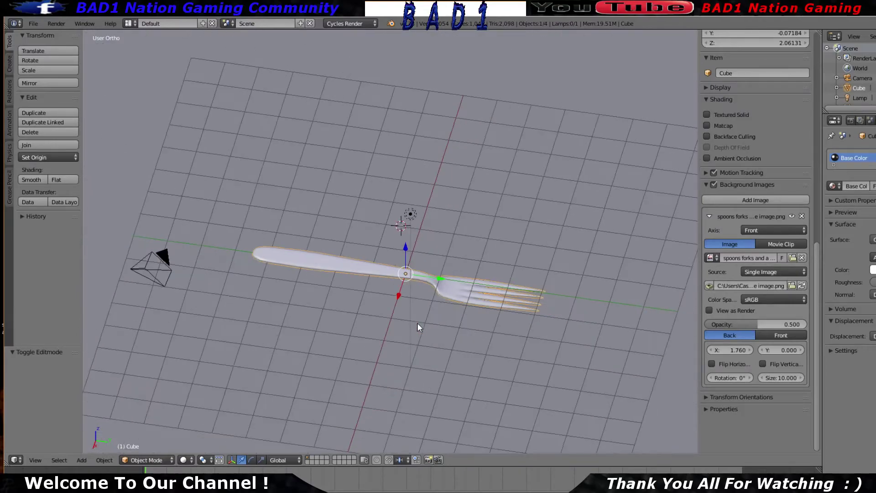